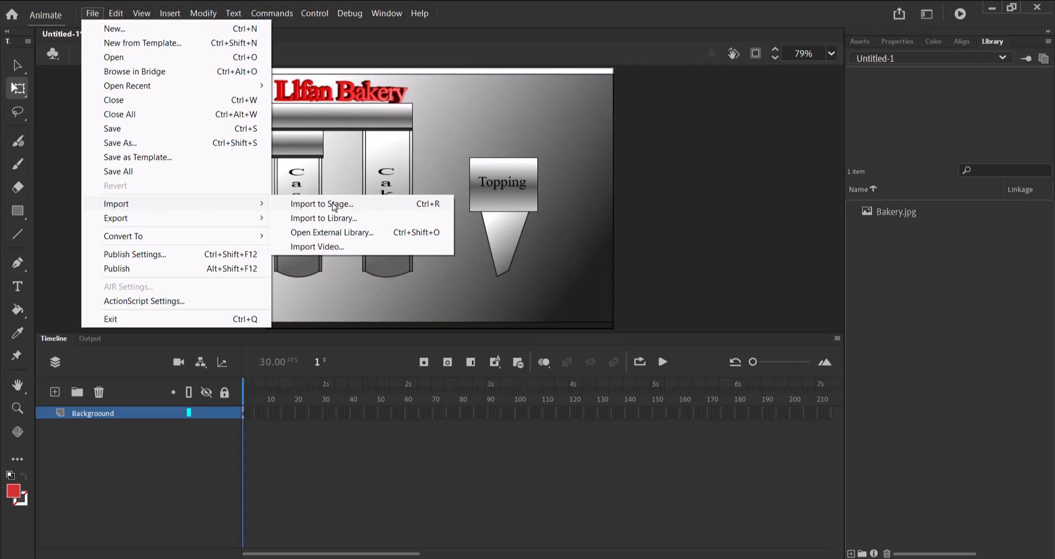
Import cake_ZZ999_9999.svg, case_ZZ999_9999.svg and Topping_ZZ999_9999.svg to the library, with each path on a different layer.
left_click(334, 219)
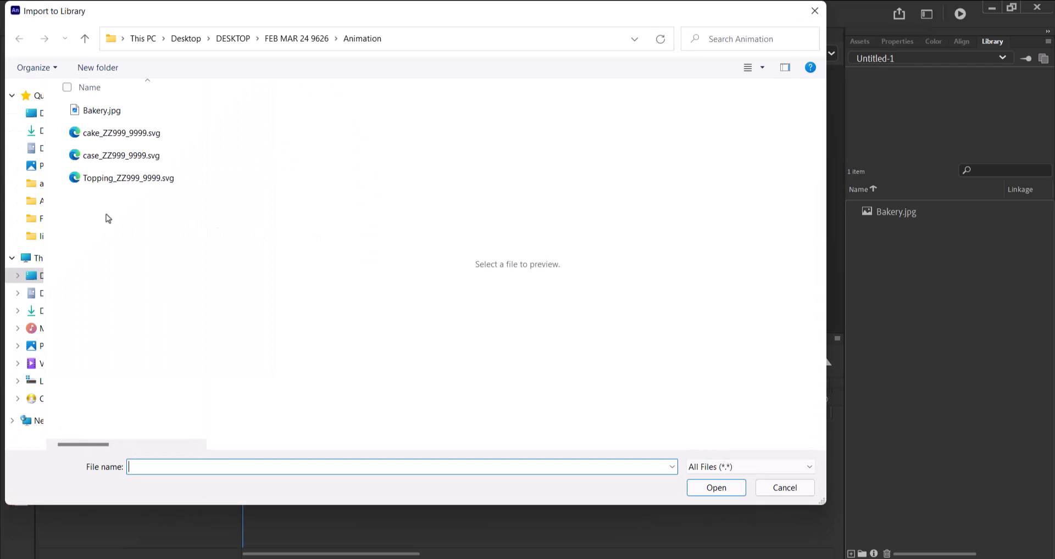
left_click(109, 138)
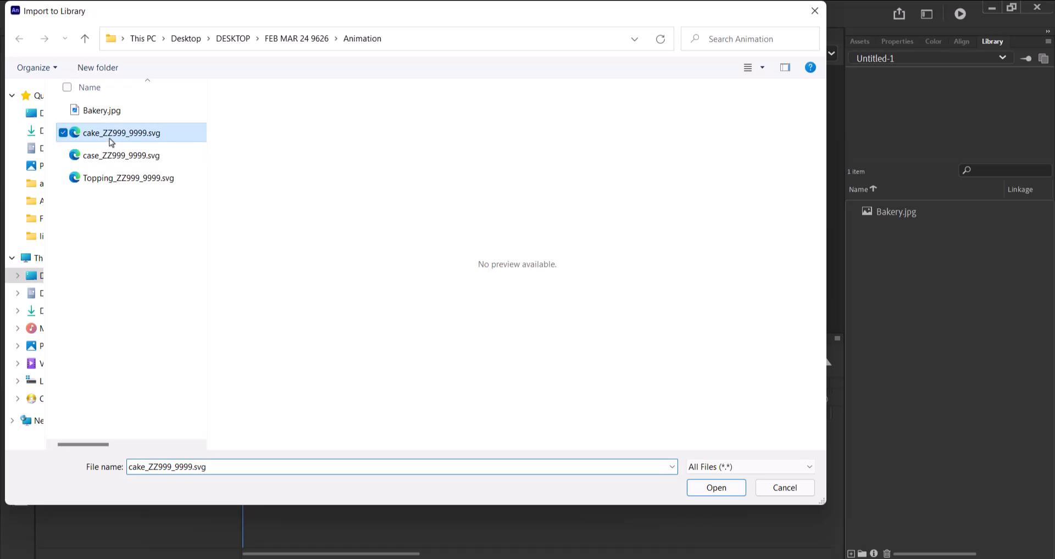
left_click(102, 179, "shift")
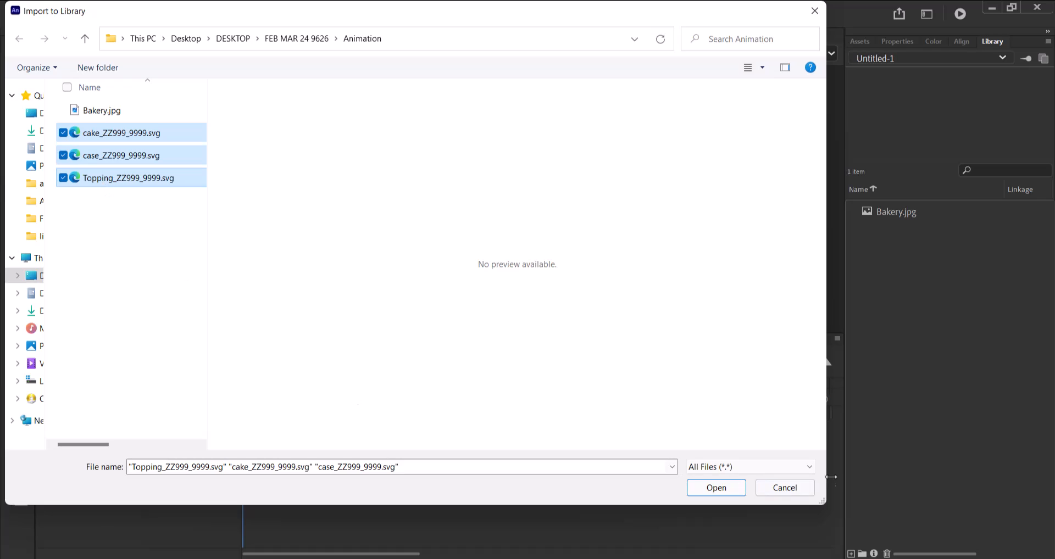
left_click(717, 488)
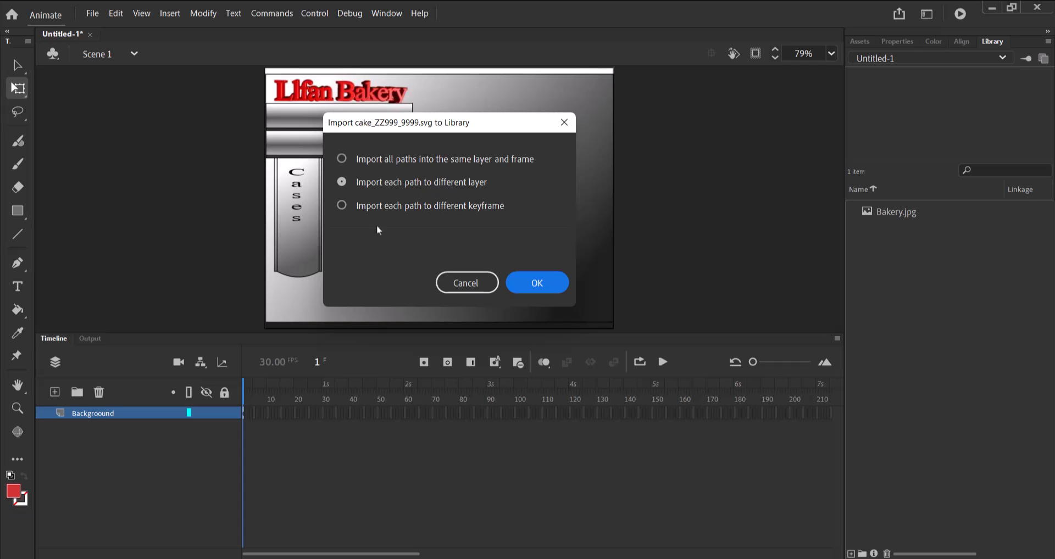
left_click(539, 286)
left_click(530, 290)
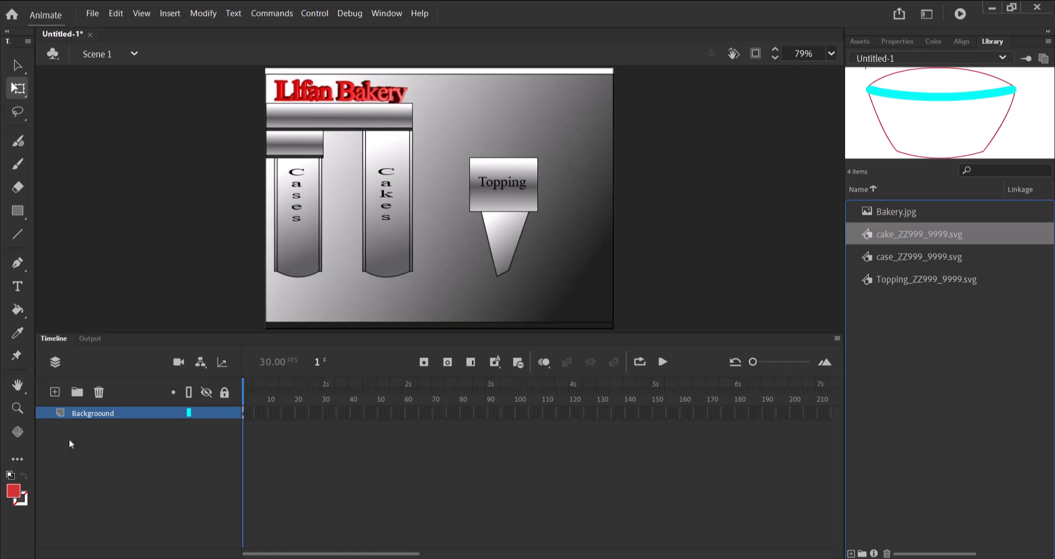
Add a new layer above the background layer and name it case1.
left_click(54, 392)
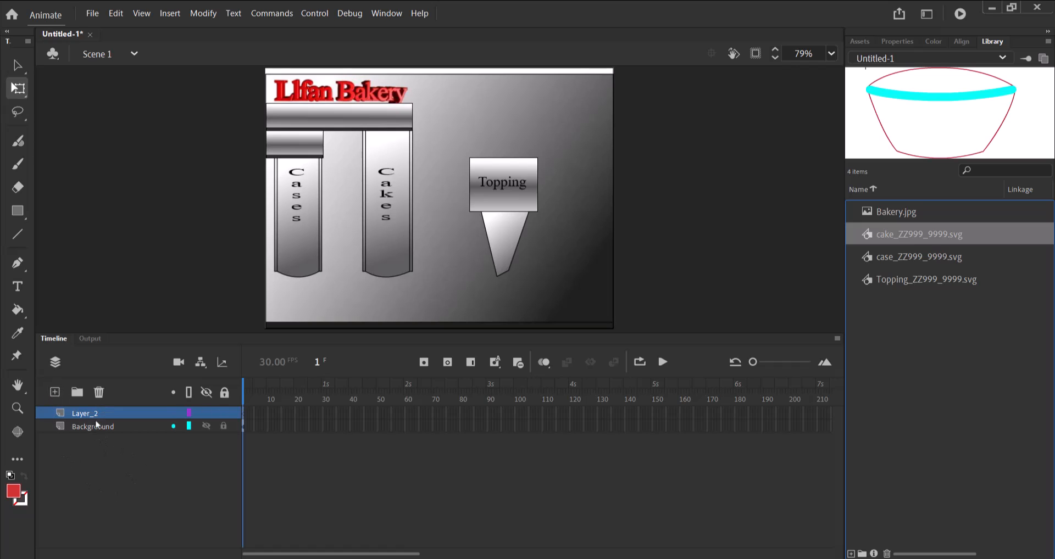
double_click(87, 413)
type("case")
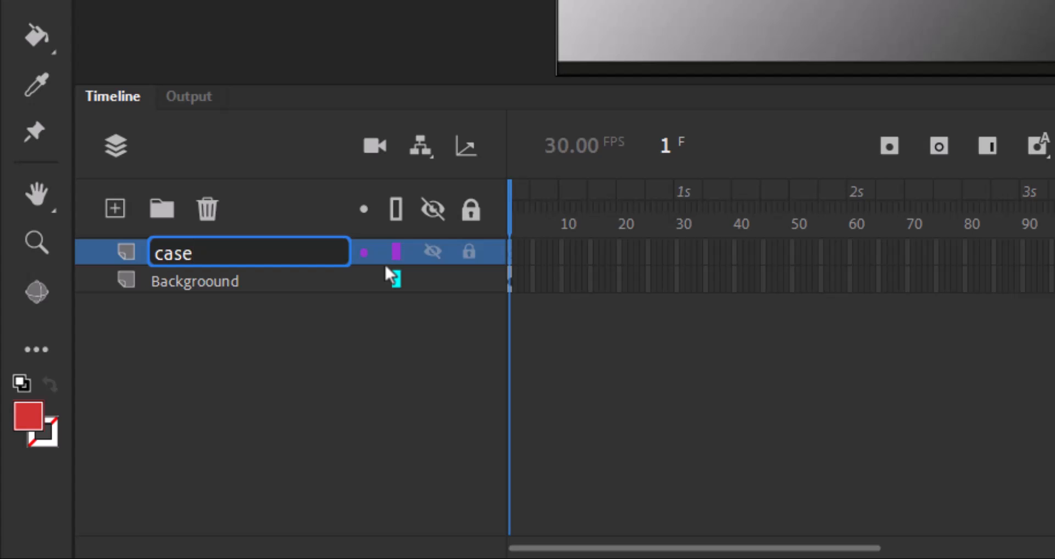
type("1")
key("Return")
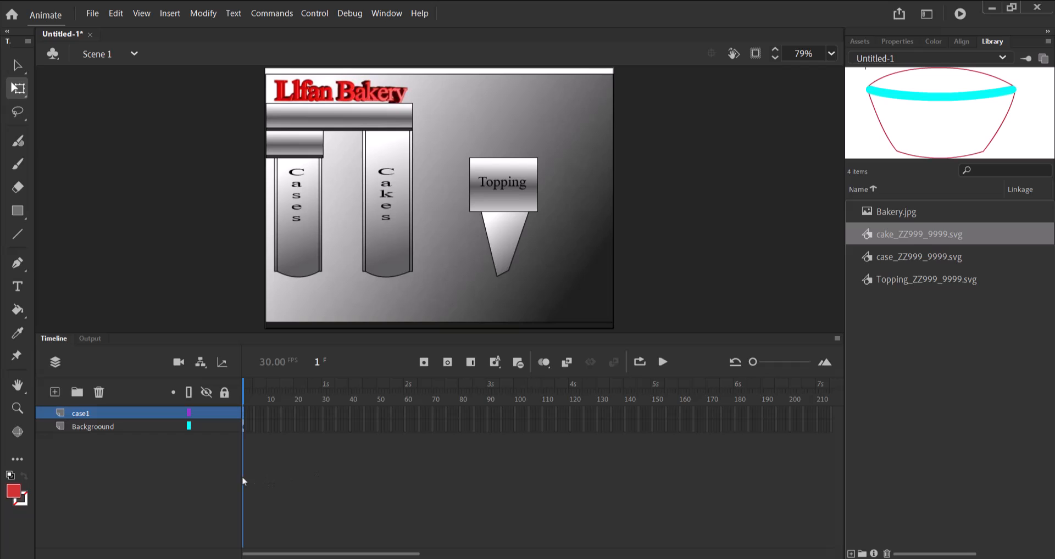
Extend the Backgroound layer by inserting a frame at frame 360.
left_click_drag(331, 553, 516, 557)
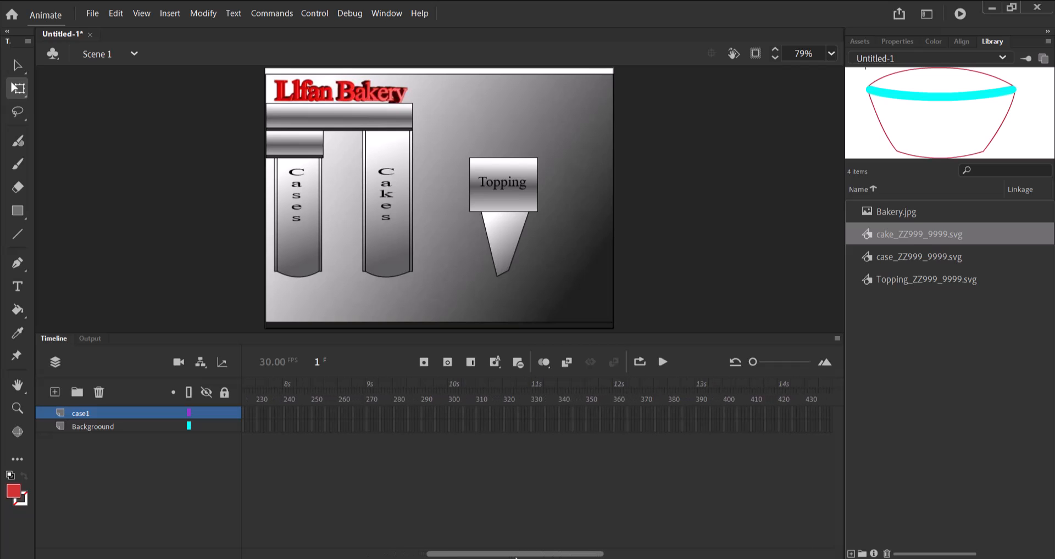
left_click_drag(601, 556, 582, 557)
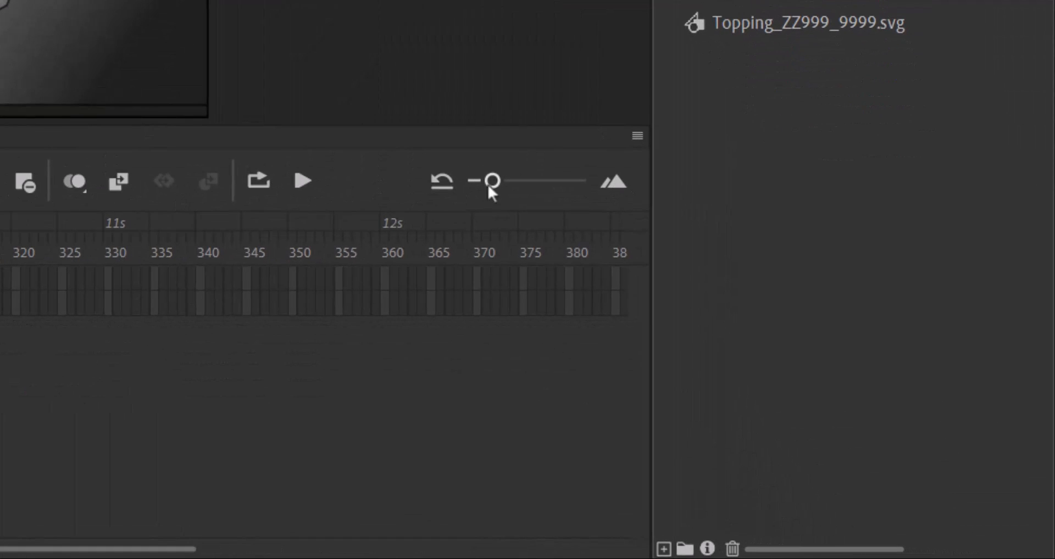
left_click_drag(720, 338, 727, 338)
left_click_drag(499, 183, 514, 184)
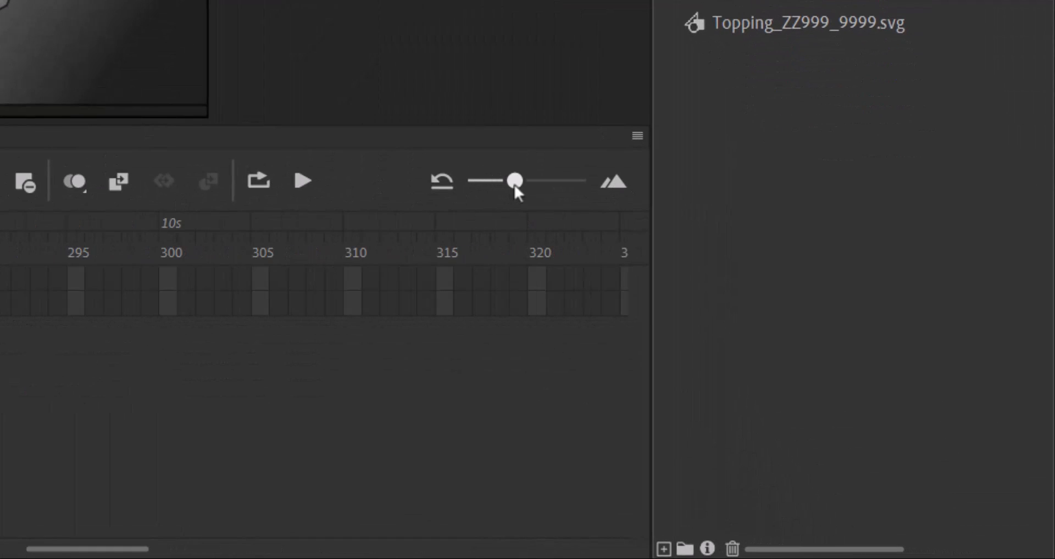
left_click_drag(77, 551, 202, 552)
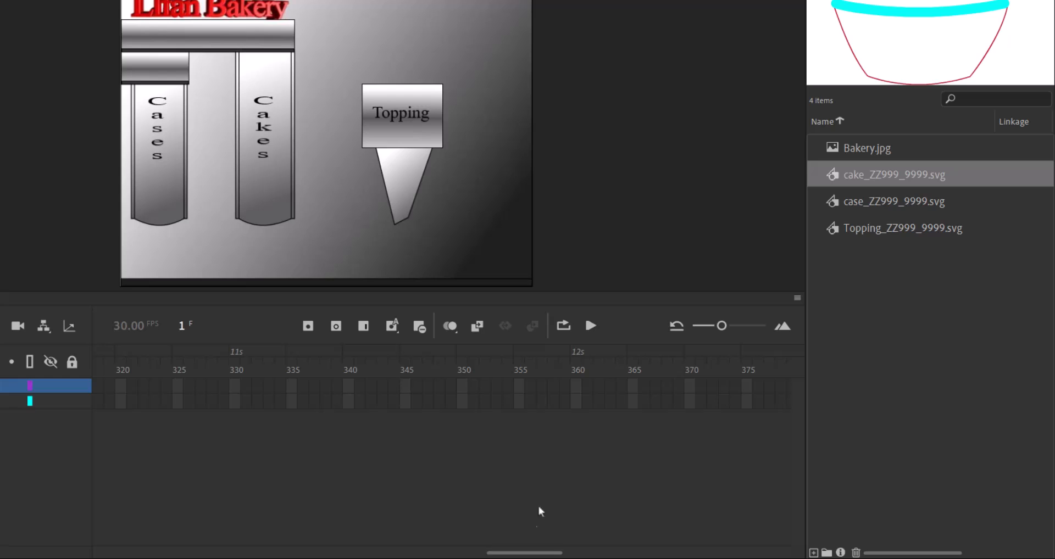
left_click(577, 404)
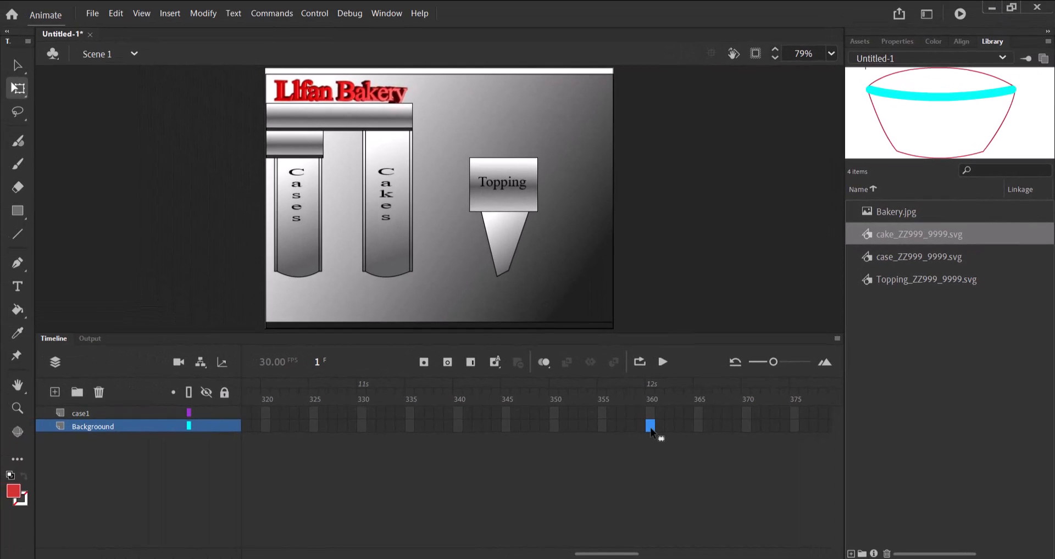
right_click(651, 429)
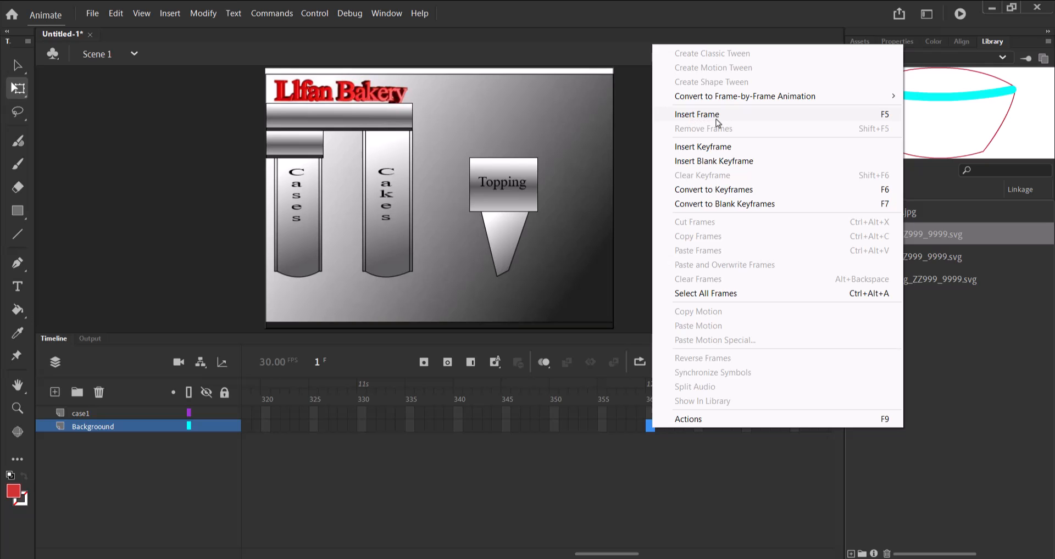
left_click(576, 484)
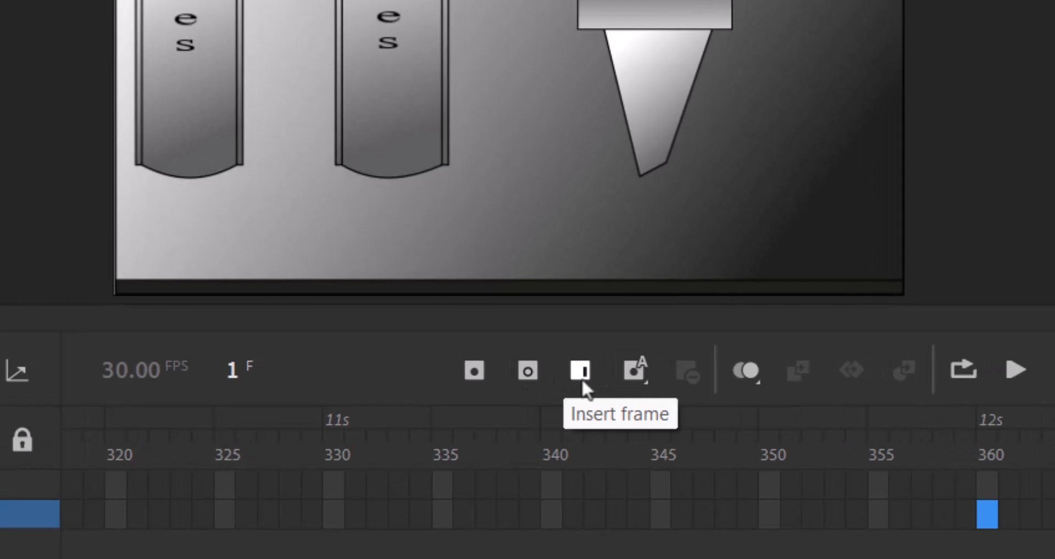
left_click(581, 371)
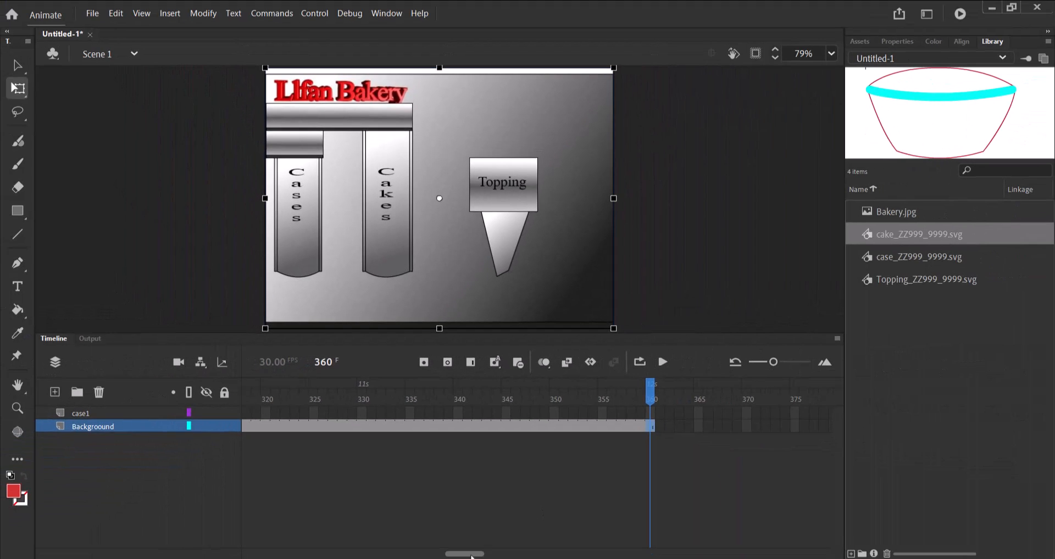
Place case_ZZ999_9999.svg on frame 1 of the case1 layer and scale it down to fit the metal block above the Cases column.
left_click_drag(467, 556, 246, 552)
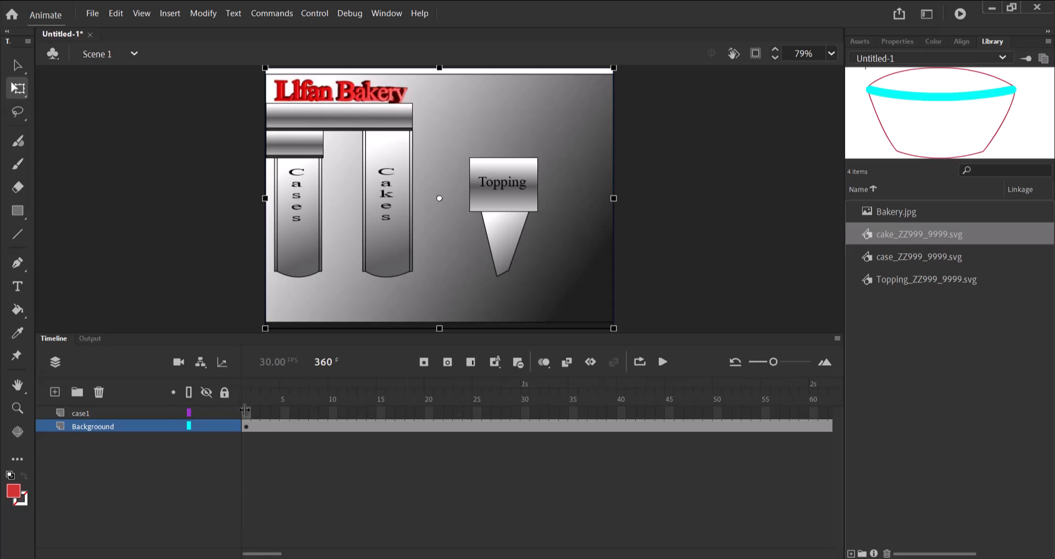
left_click(104, 413)
left_click(249, 414)
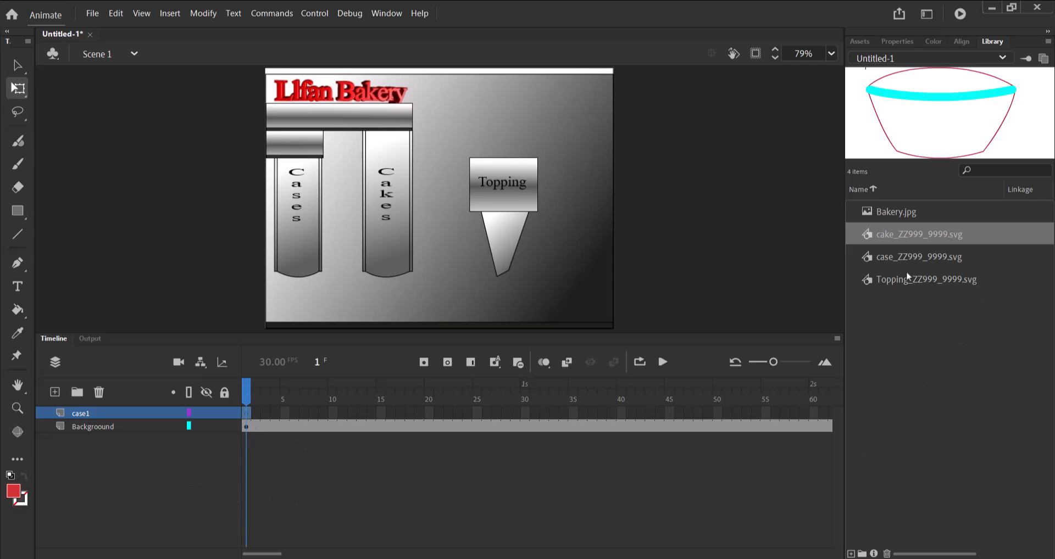
left_click(890, 264)
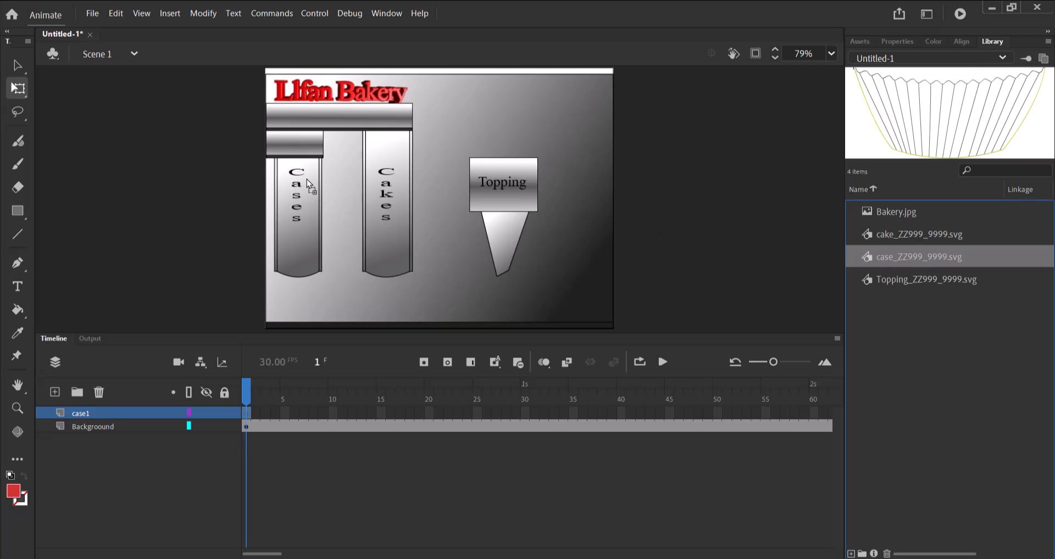
left_click_drag(304, 153, 307, 159)
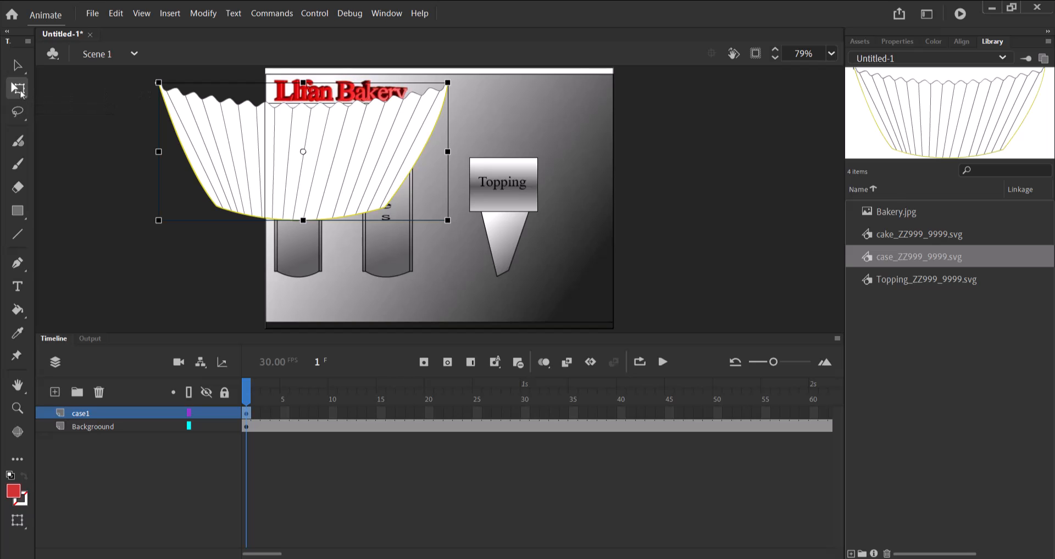
left_click_drag(159, 82, 272, 141)
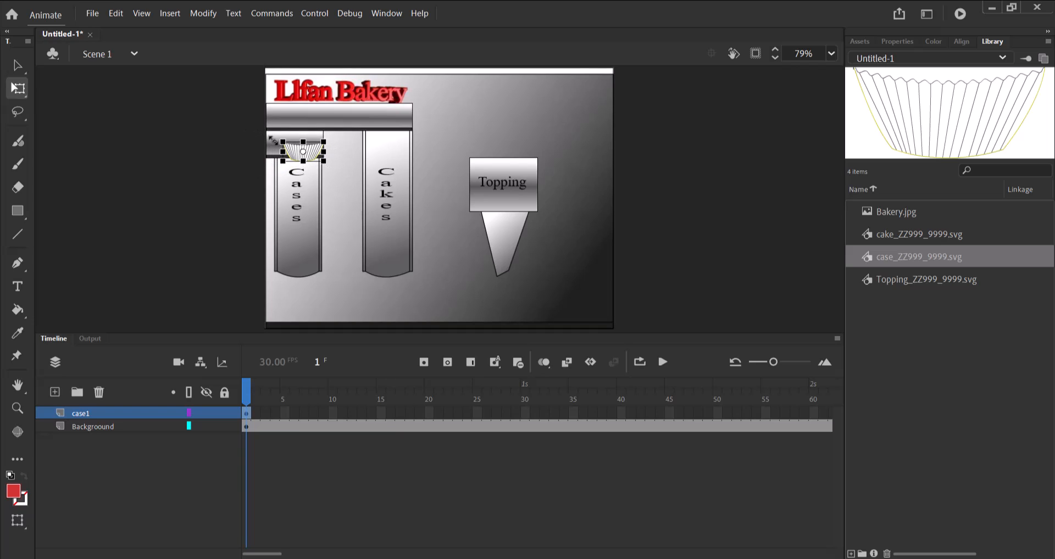
left_click_drag(312, 156, 304, 146)
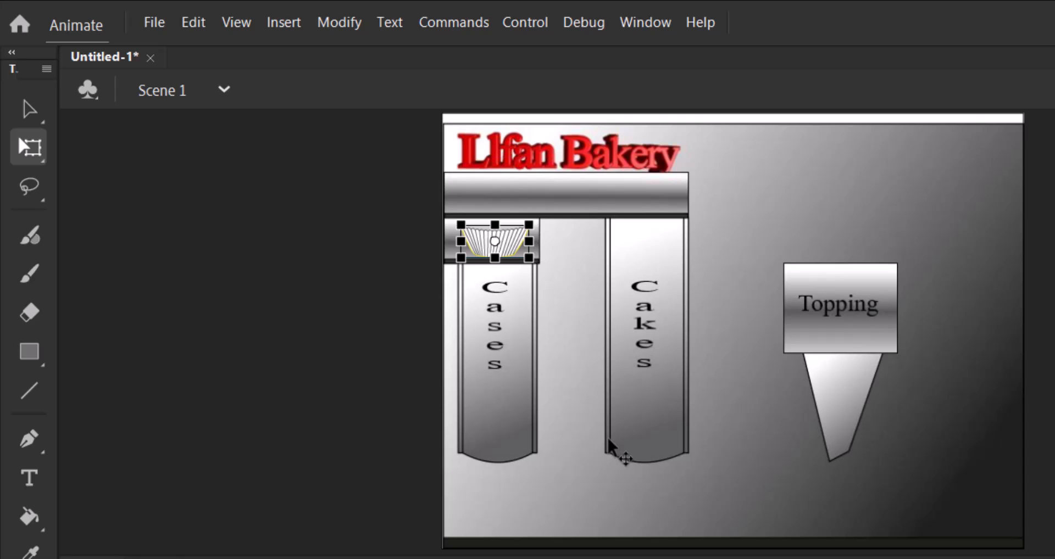
Move the small case horizontally off the stage, just outside its left edge, as its starting position on frame 1.
left_click(700, 332)
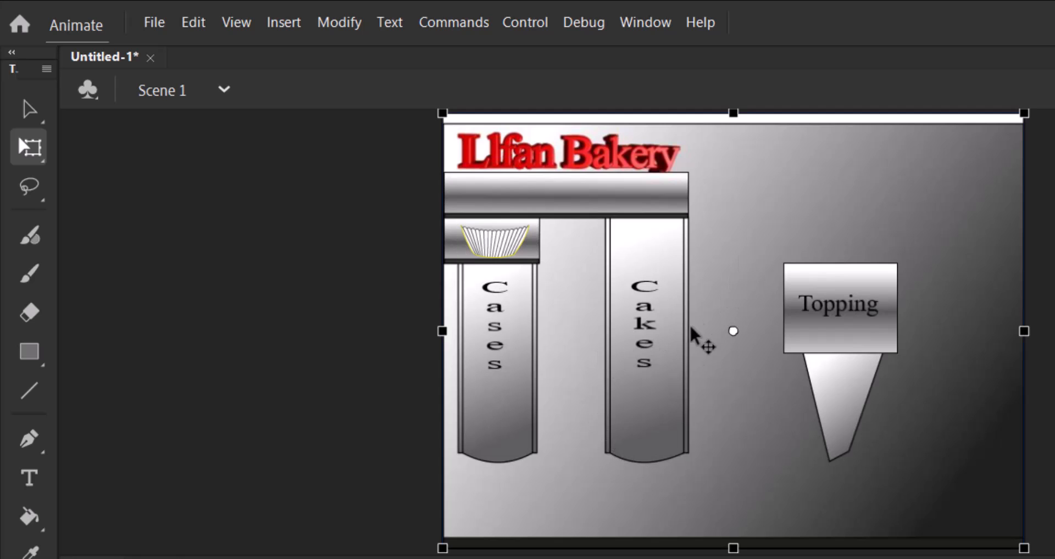
left_click(509, 254)
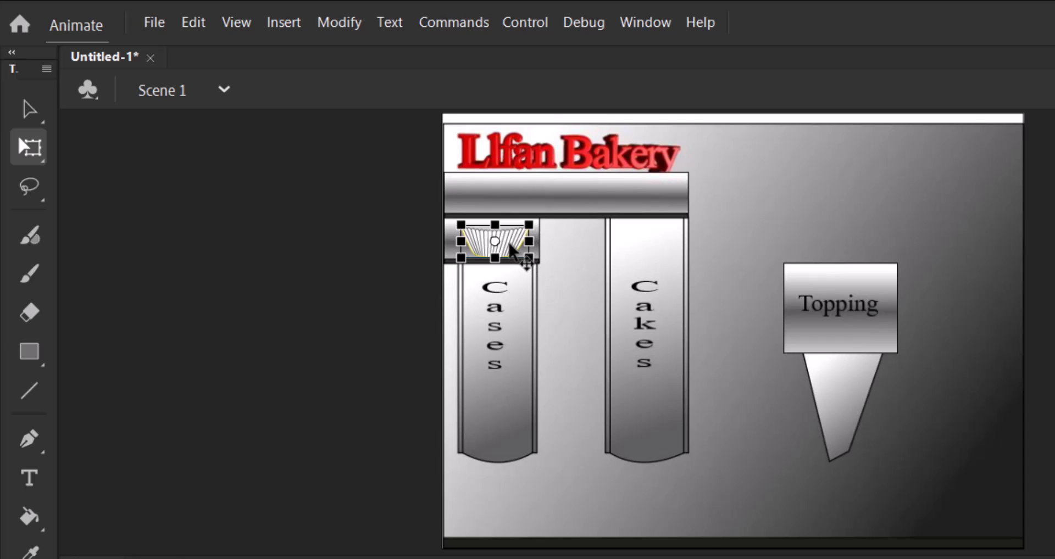
left_click_drag(511, 253, 411, 247)
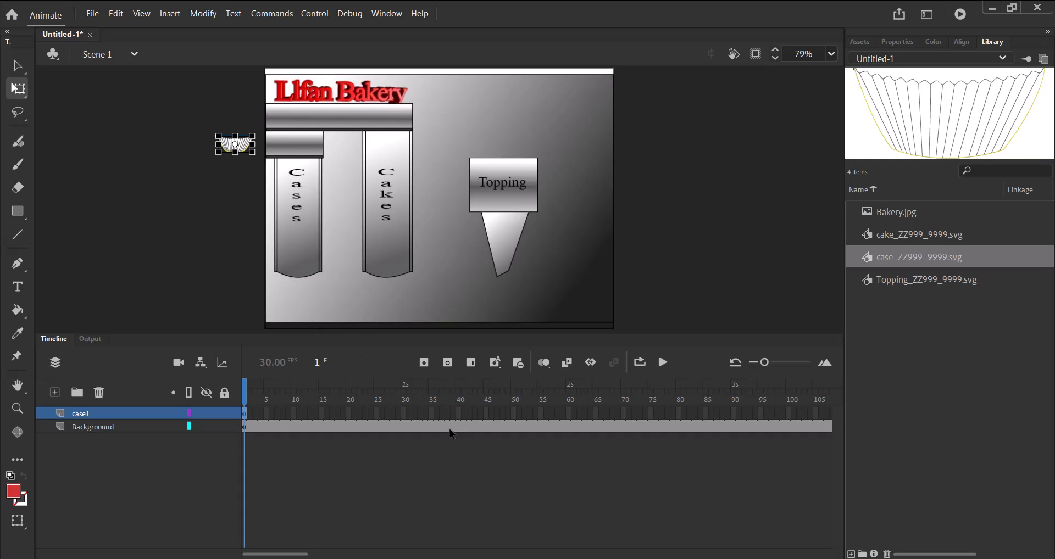
Insert a keyframe at frame 30 of the case1 layer and move the case onto the block above the Cases column.
left_click(404, 413)
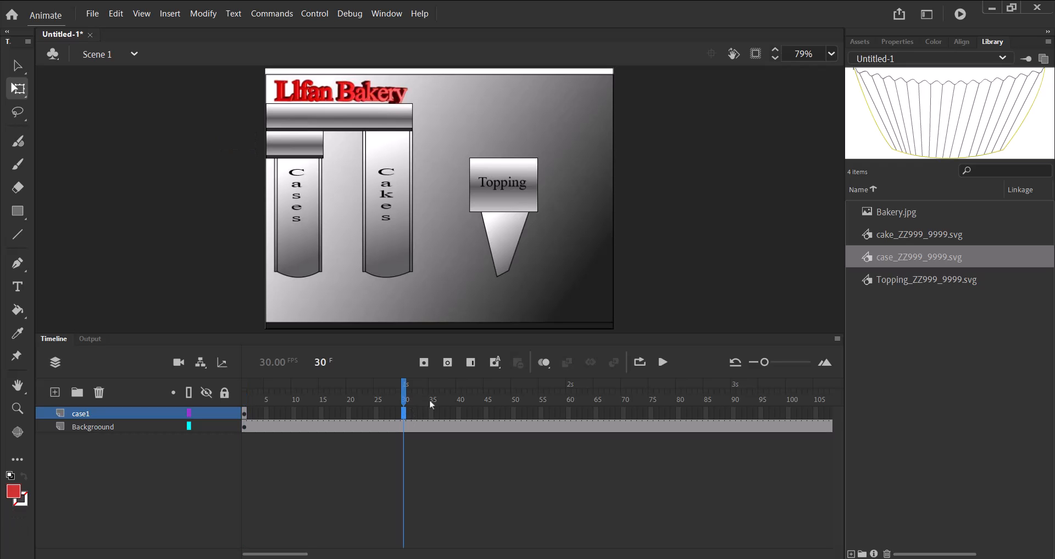
left_click(423, 363)
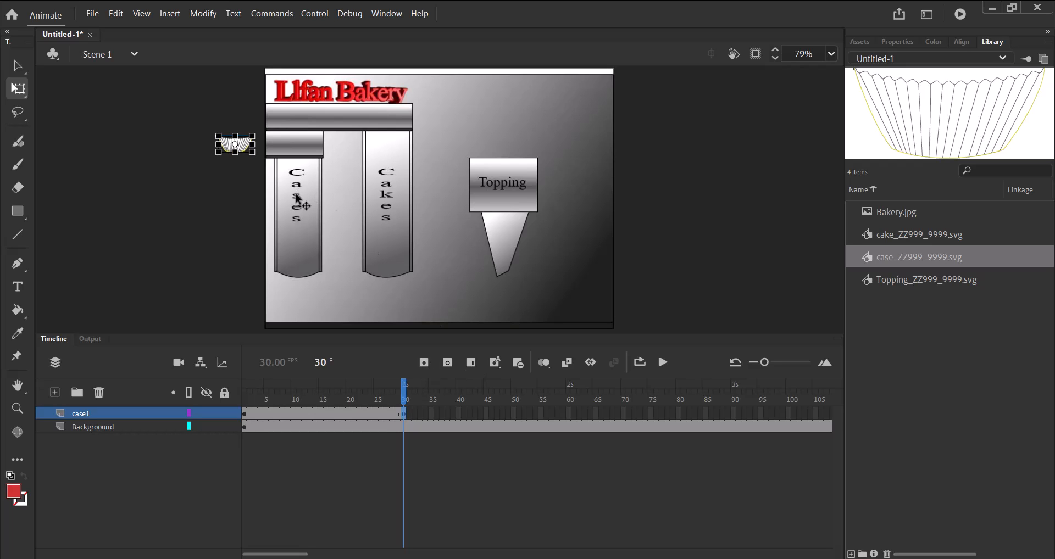
left_click_drag(244, 146, 303, 155)
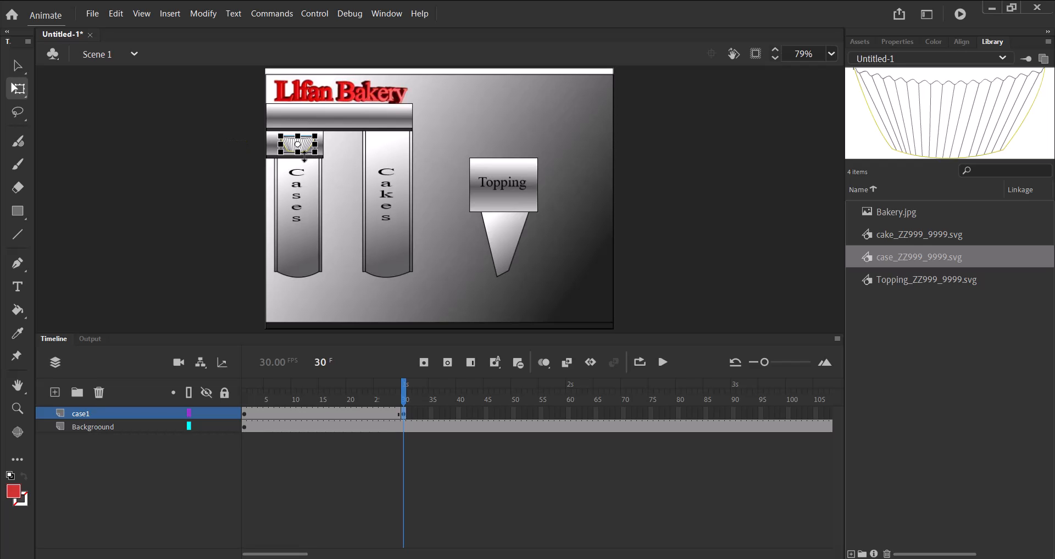
Create a classic tween between frames 1 and 30 of the case1 layer and preview the motion up to frame 30.
right_click(320, 413)
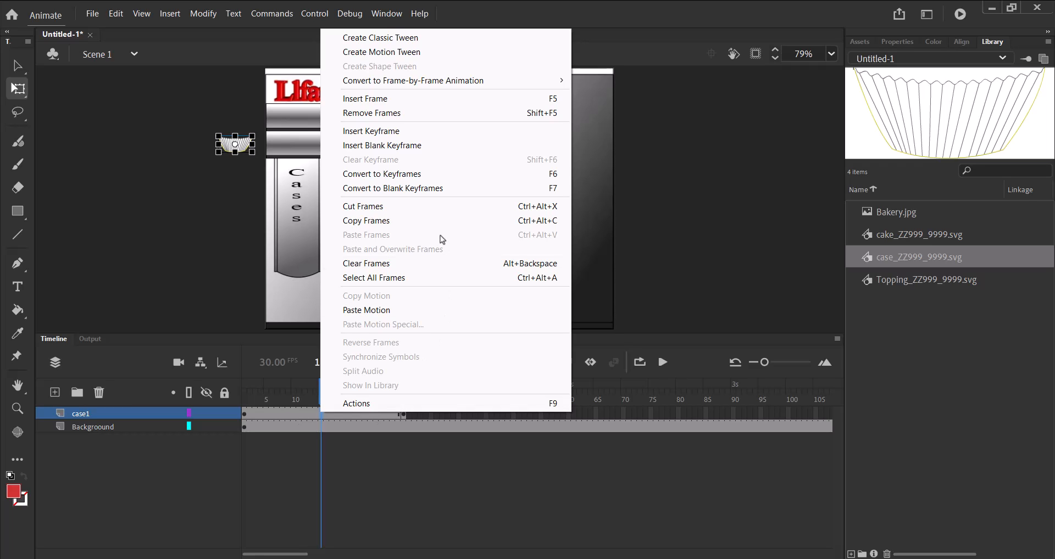
left_click(381, 40)
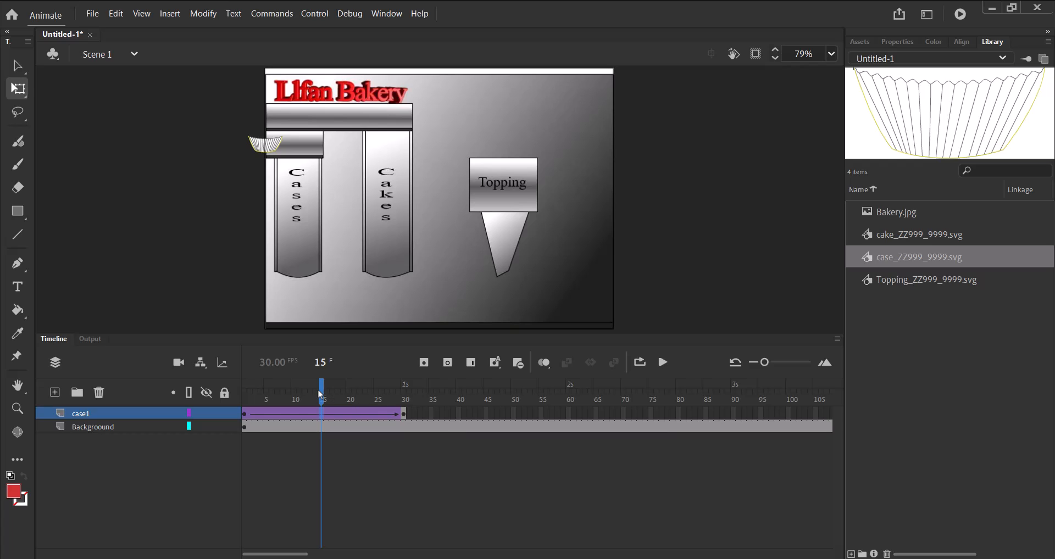
left_click_drag(323, 394, 405, 409)
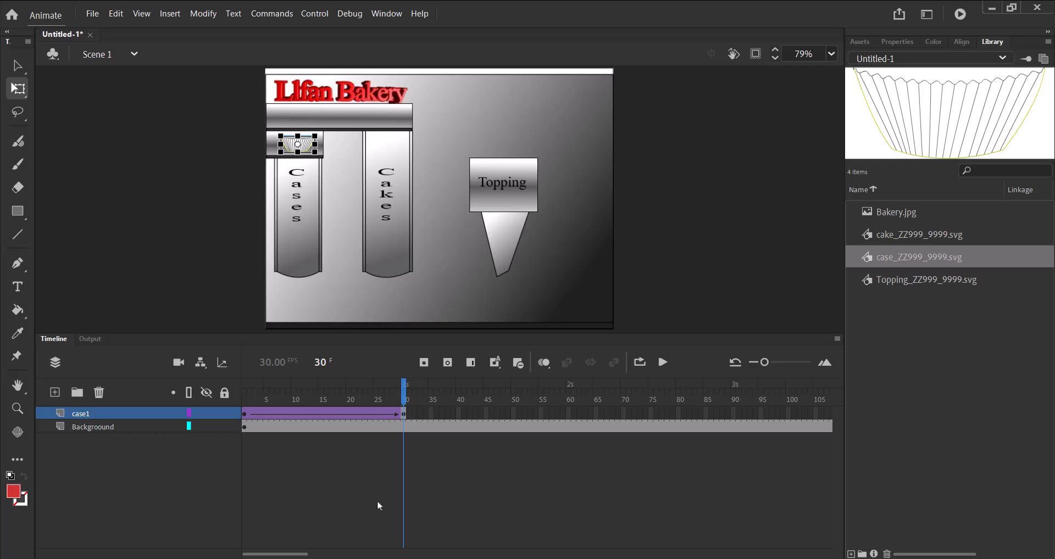
Insert a keyframe at frame 75 of the case1 layer and move the case straight down below the Cases column to the stage floor.
left_click_drag(302, 555, 309, 556)
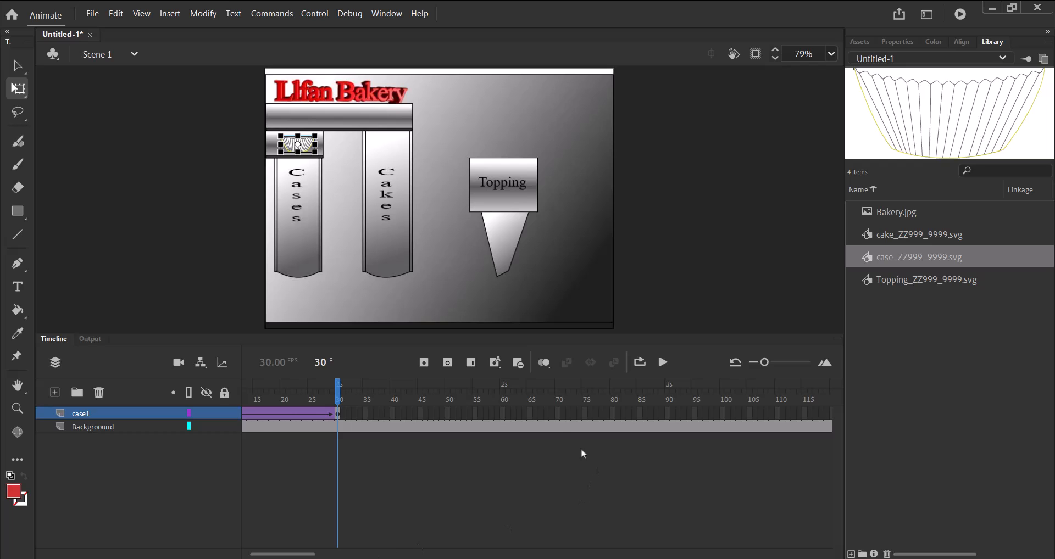
left_click(584, 413)
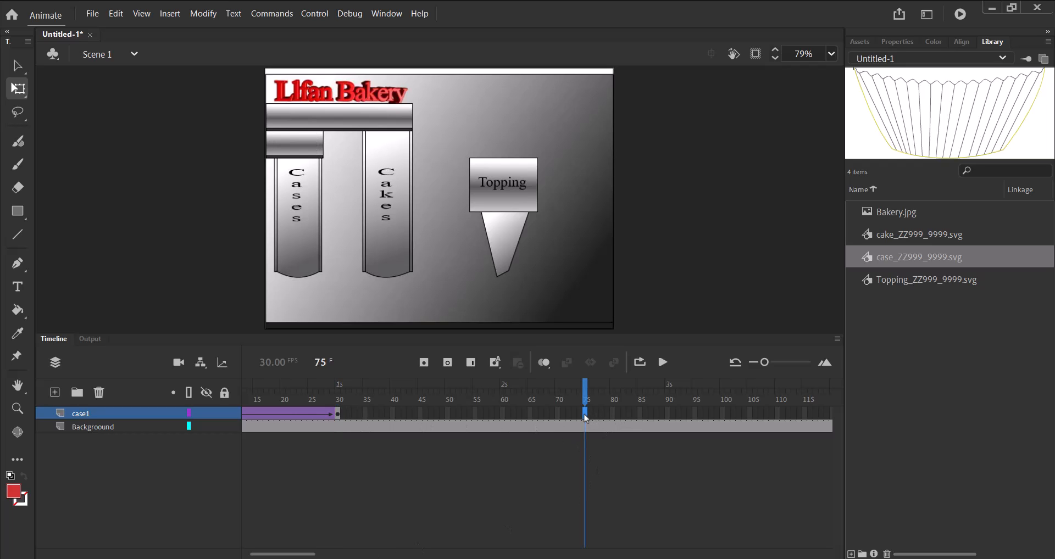
left_click(425, 364)
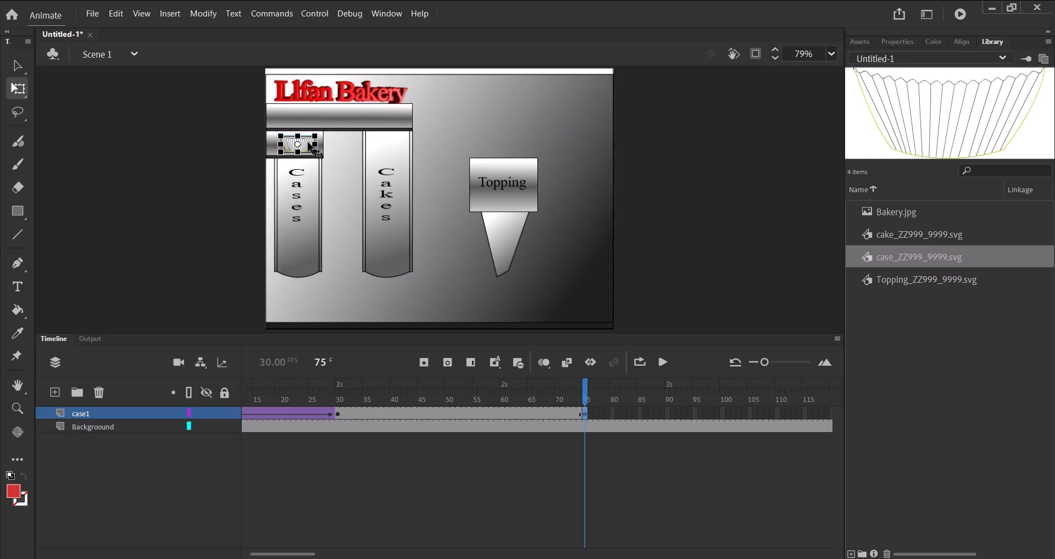
left_click_drag(308, 144, 297, 312)
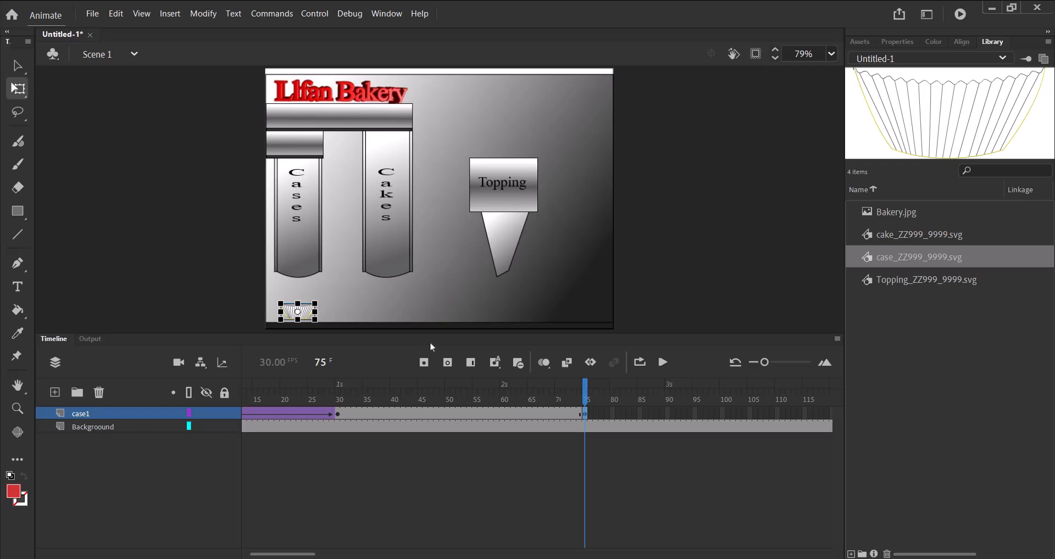
Create a classic tween between frames 30 and 75 of the case1 layer and preview the motion up to frame 75.
right_click(448, 413)
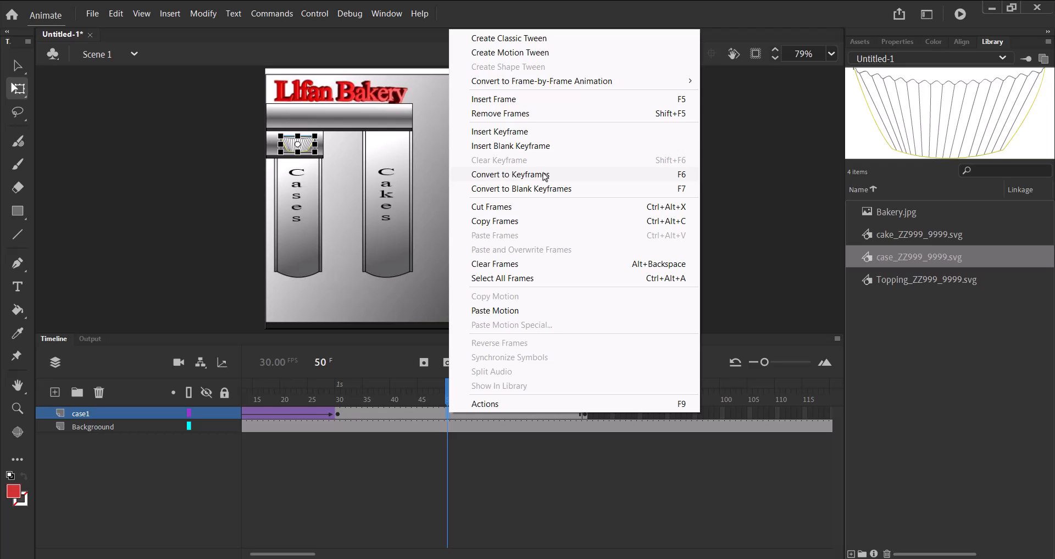
left_click(531, 40)
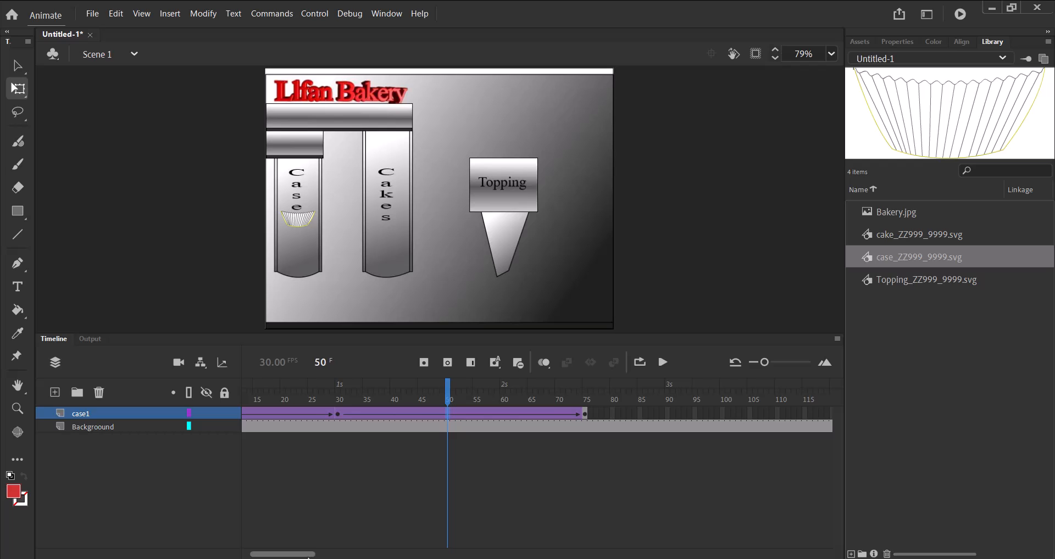
left_click_drag(448, 390, 651, 418)
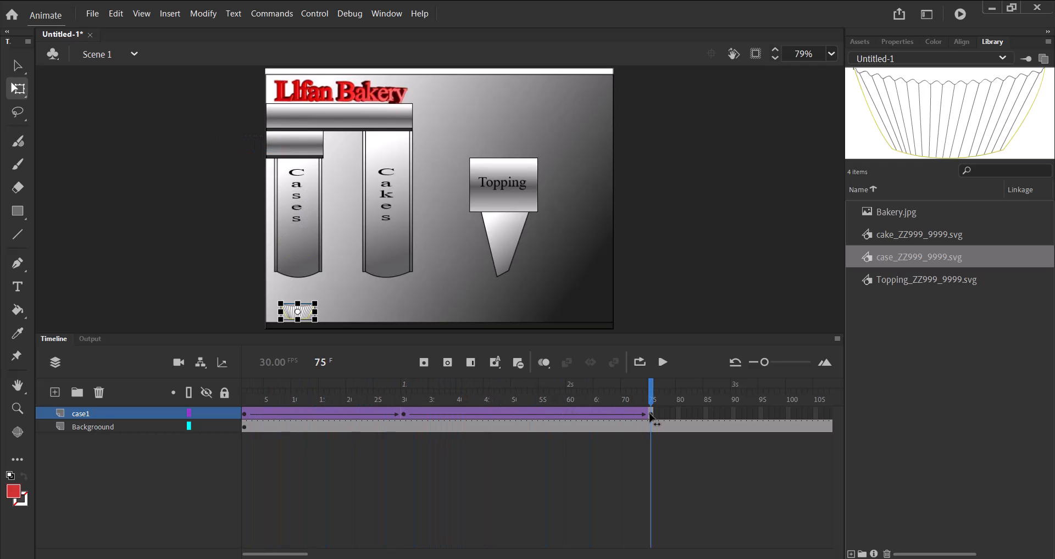
left_click_drag(302, 554, 334, 554)
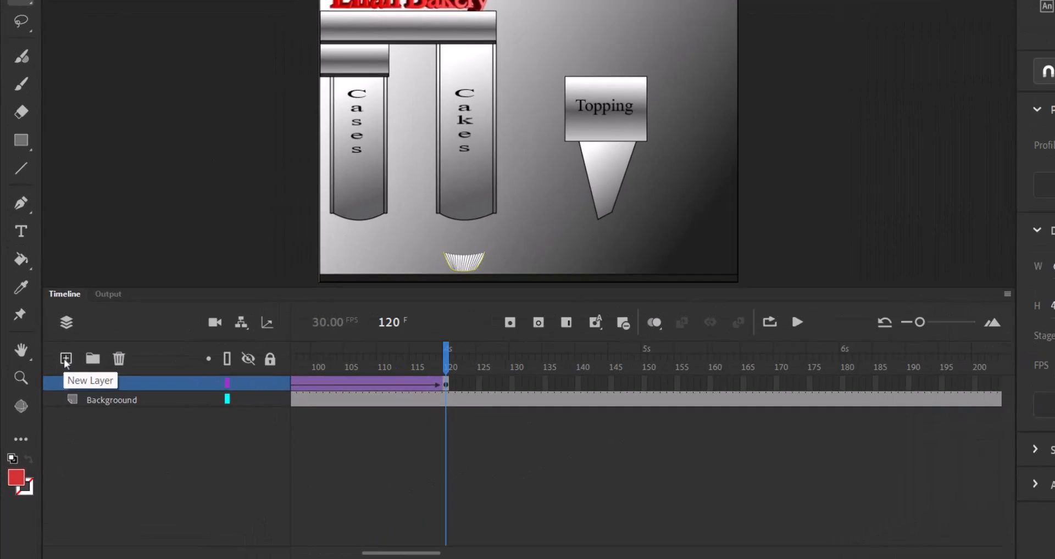
Add a new layer above case1 and name it cake1.
left_click(66, 360)
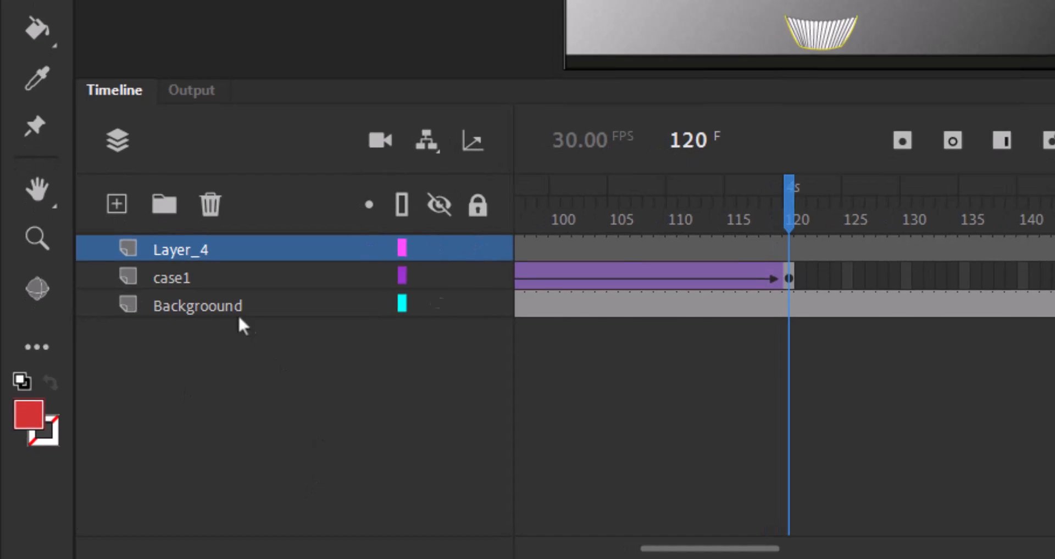
left_click(106, 385)
double_click(189, 251)
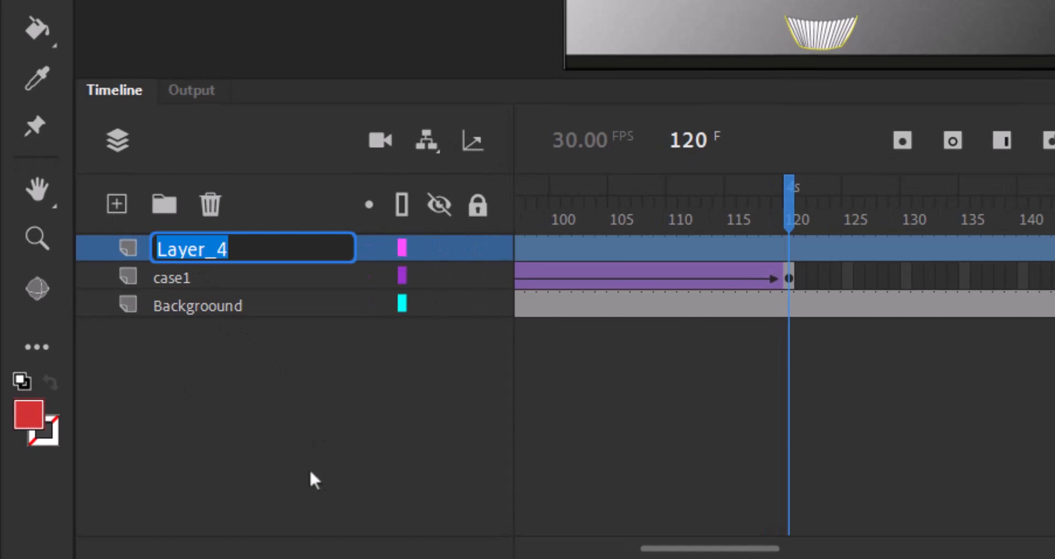
type("cake1")
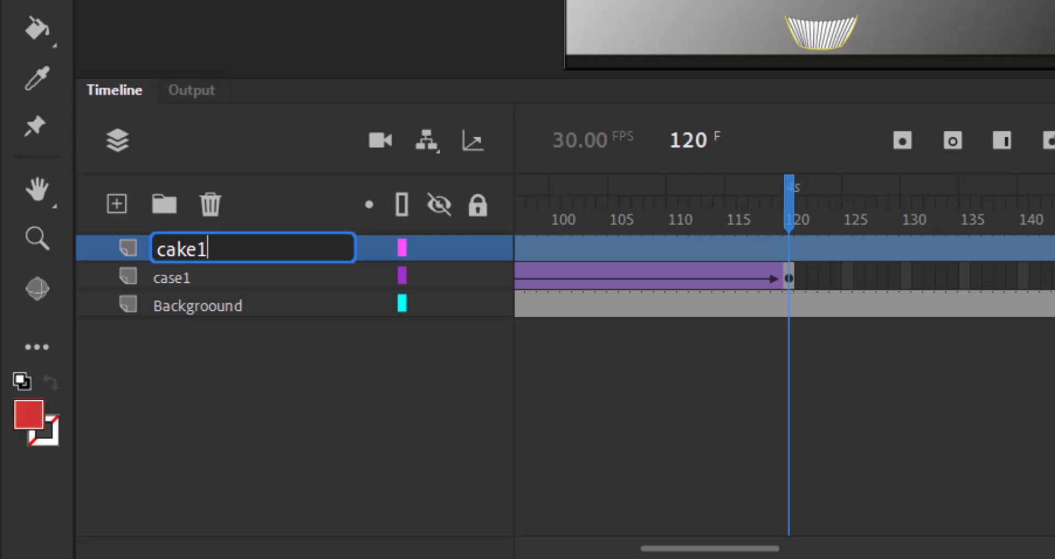
key("Return")
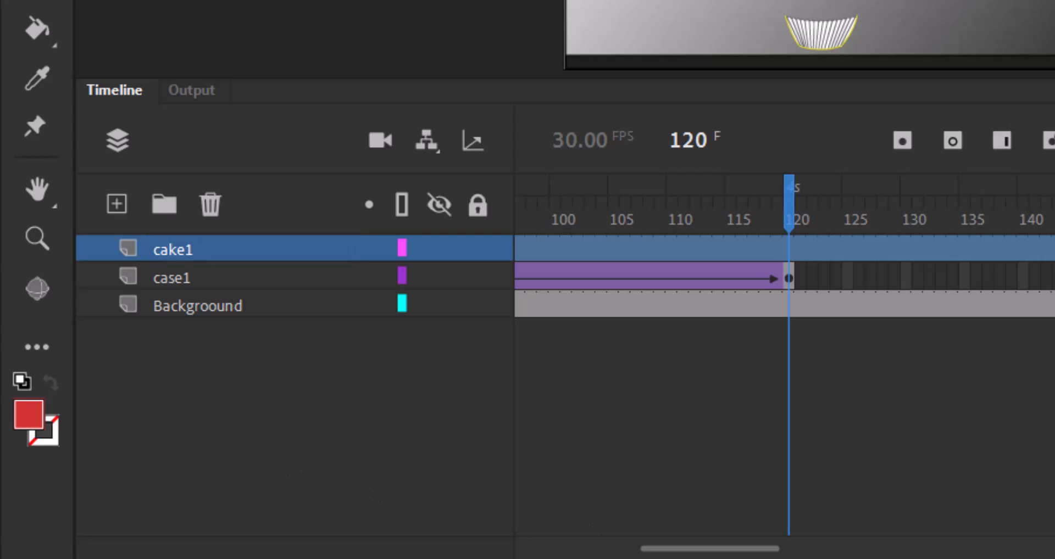
Place the cake_ZZ999_9999.svg graphic on the cake1 layer, shrink it to the case's width and move it off the stage beside the upper pipe's left end.
left_click_drag(724, 556, 731, 556)
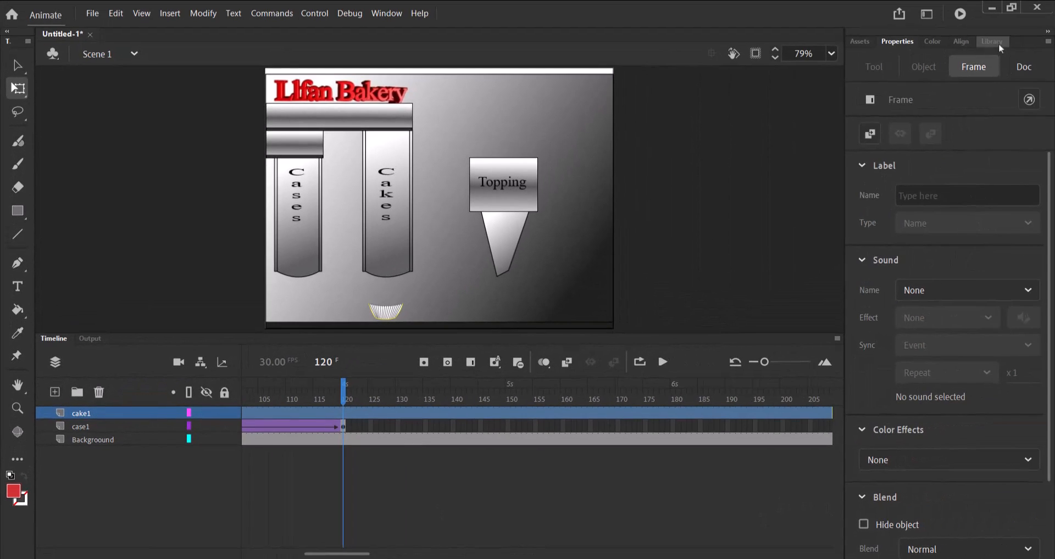
left_click(994, 41)
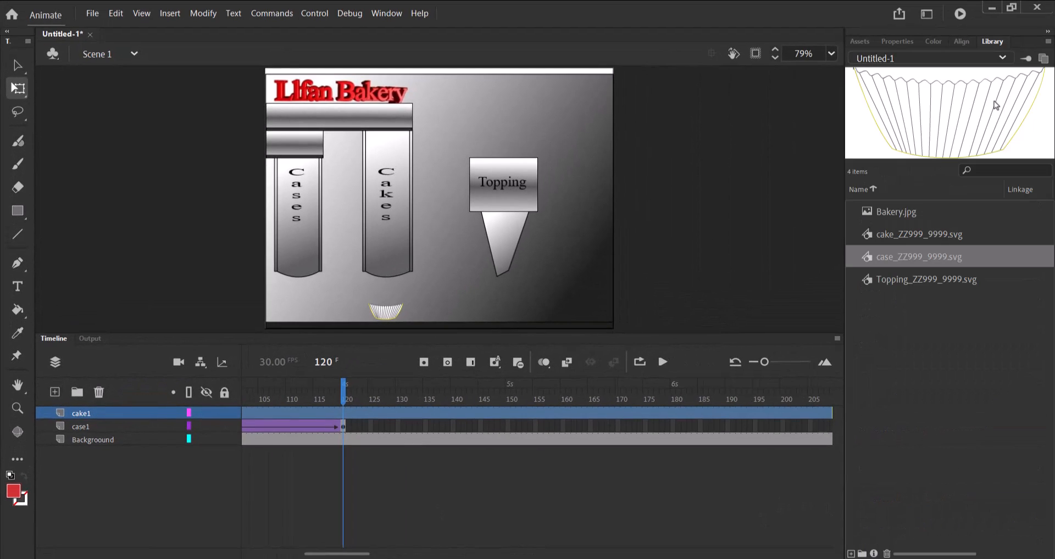
left_click(915, 235)
left_click_drag(928, 244, 471, 187)
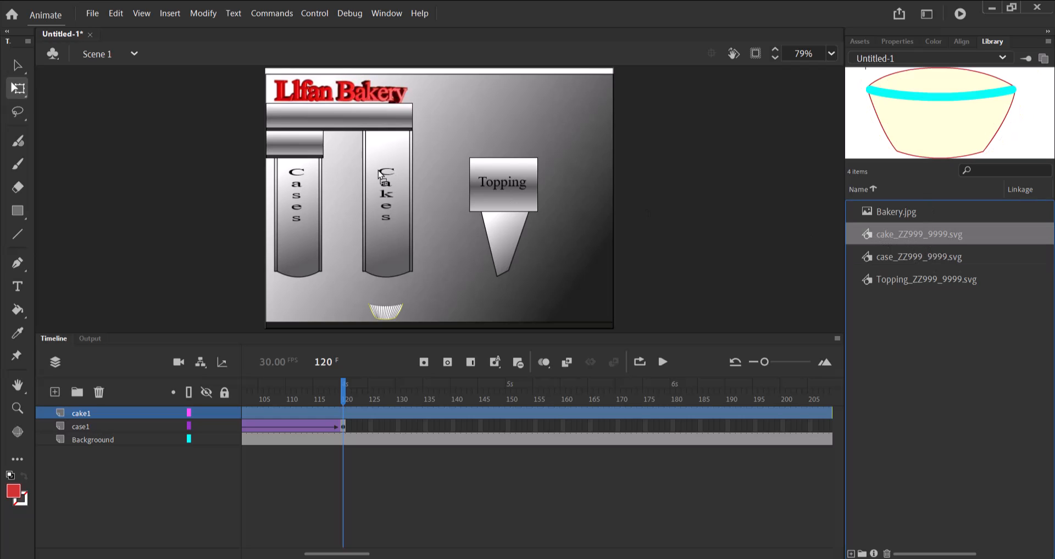
left_click_drag(378, 170, 377, 170)
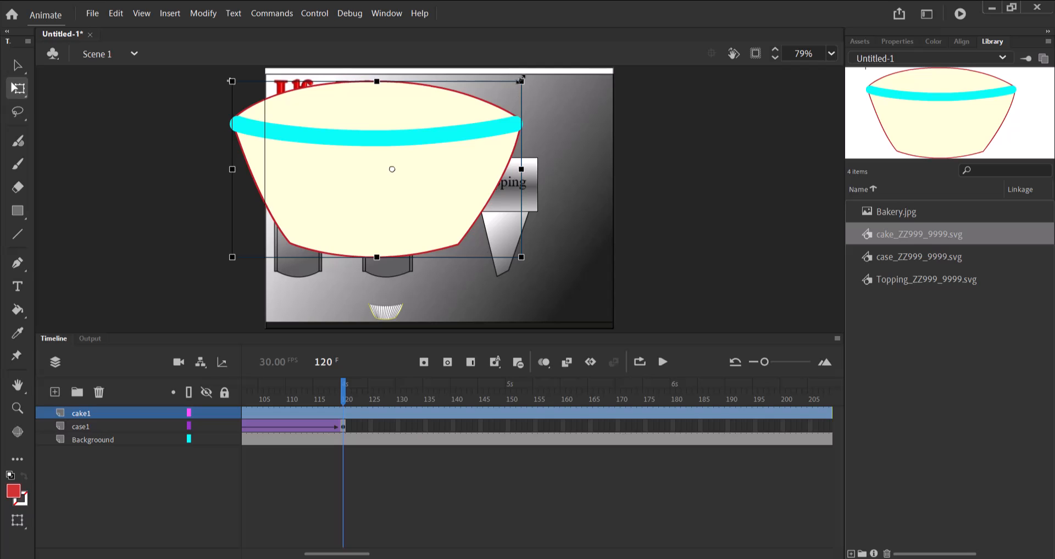
left_click_drag(521, 80, 392, 309)
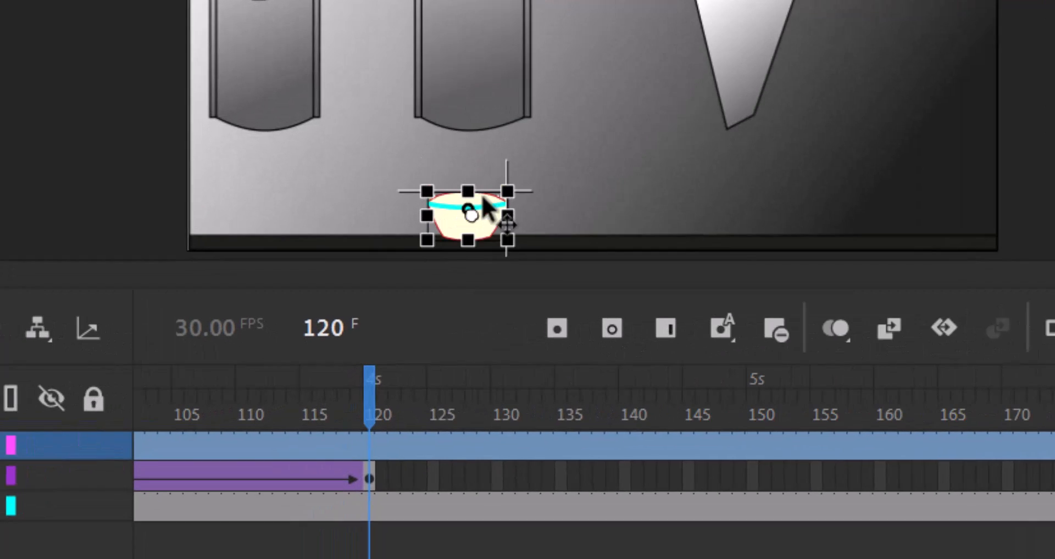
left_click_drag(484, 198, 242, 115)
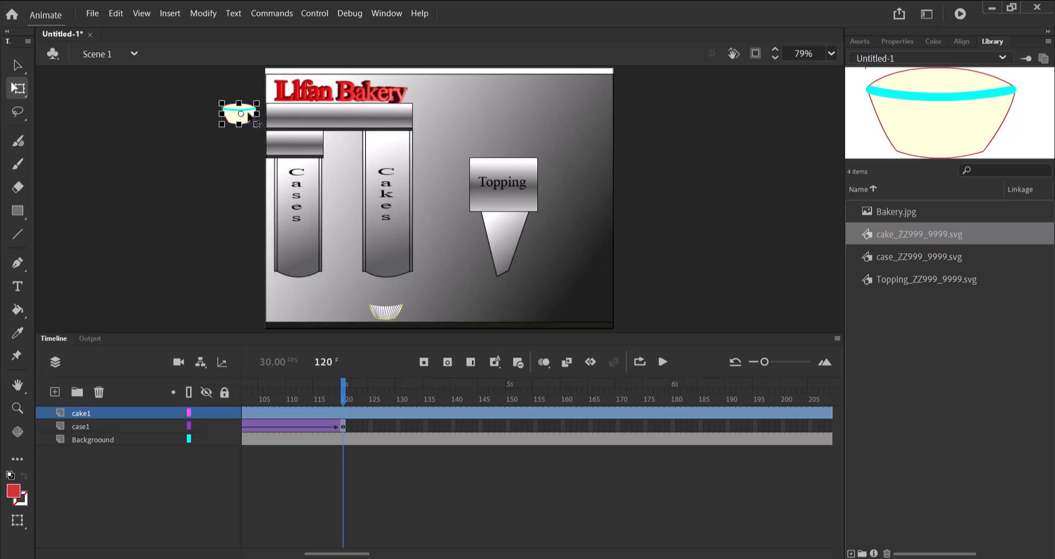
Reorder the layers so that cake1 sits between case1 and the background layer.
left_click(473, 235)
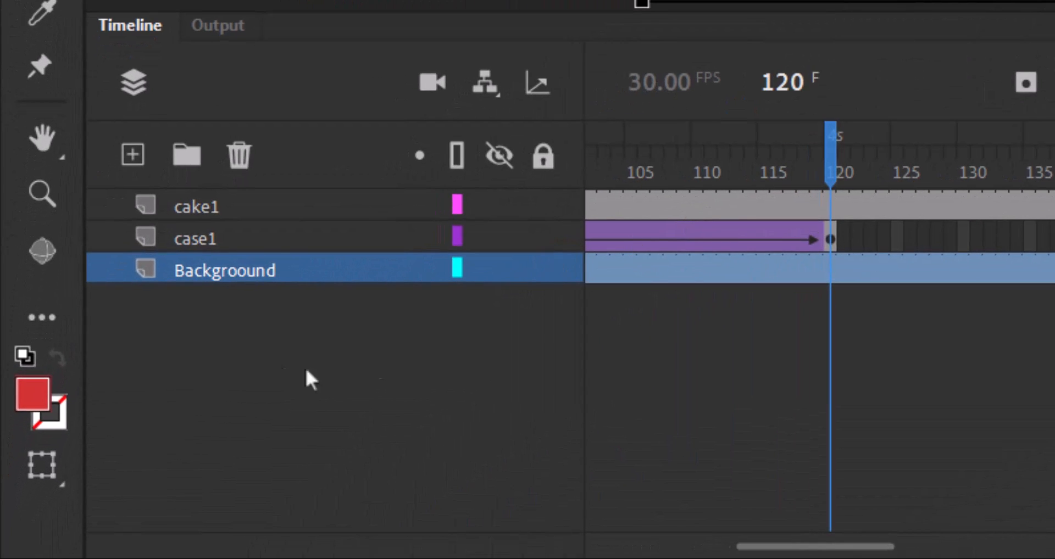
left_click(262, 213)
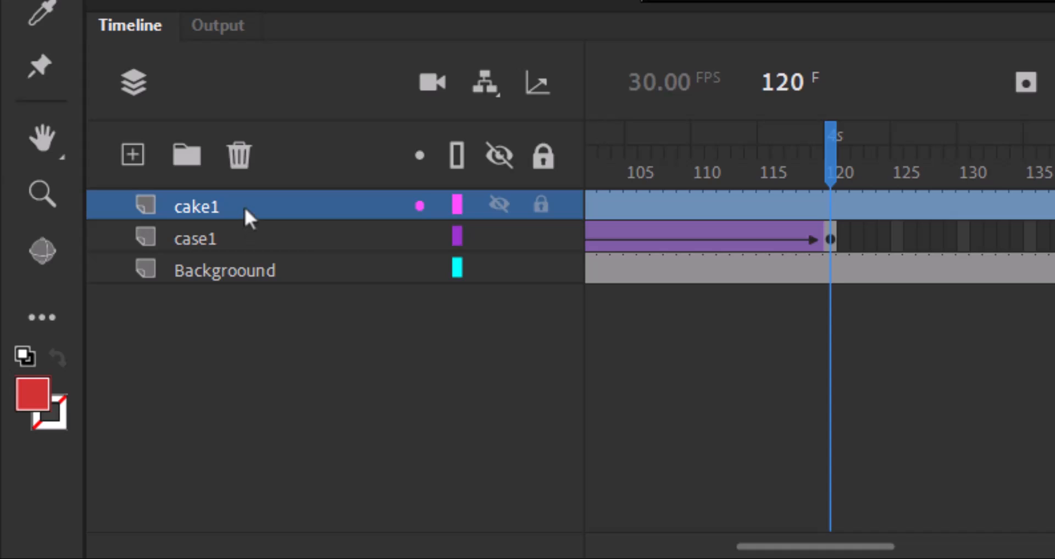
left_click_drag(243, 206, 234, 249)
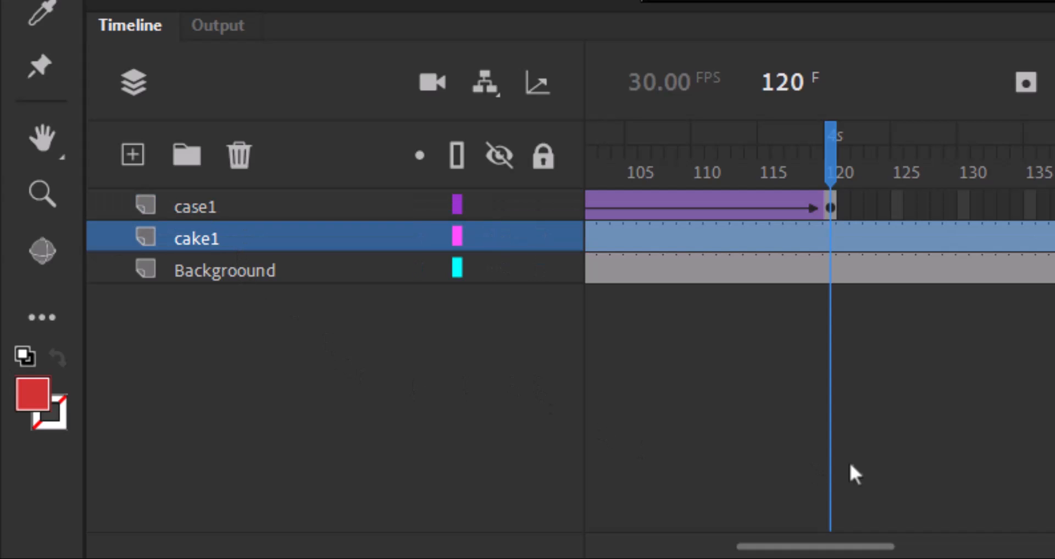
Insert a keyframe at frame 120 of the cake1 layer.
left_click_drag(832, 273, 831, 237)
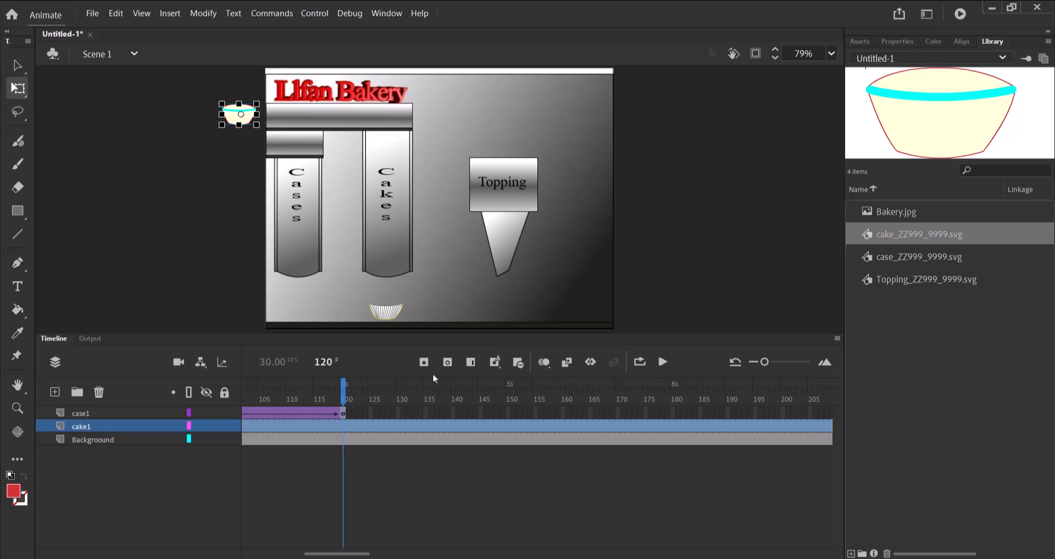
left_click(427, 365)
left_click_drag(330, 442, 345, 432)
Insert keyframes at frame 165 of both the cake1 and case1 layers.
left_click_drag(345, 397, 594, 417)
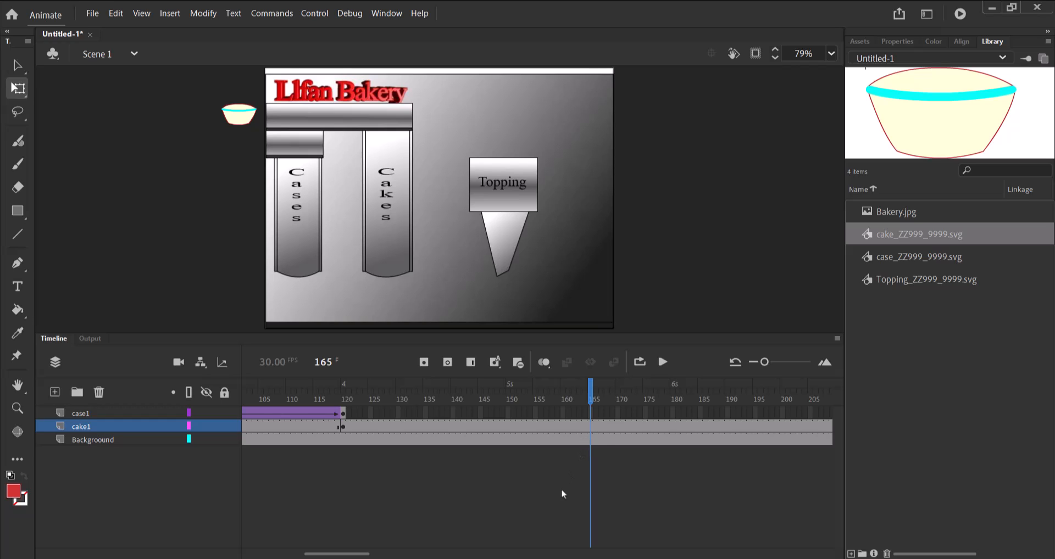
left_click(590, 427)
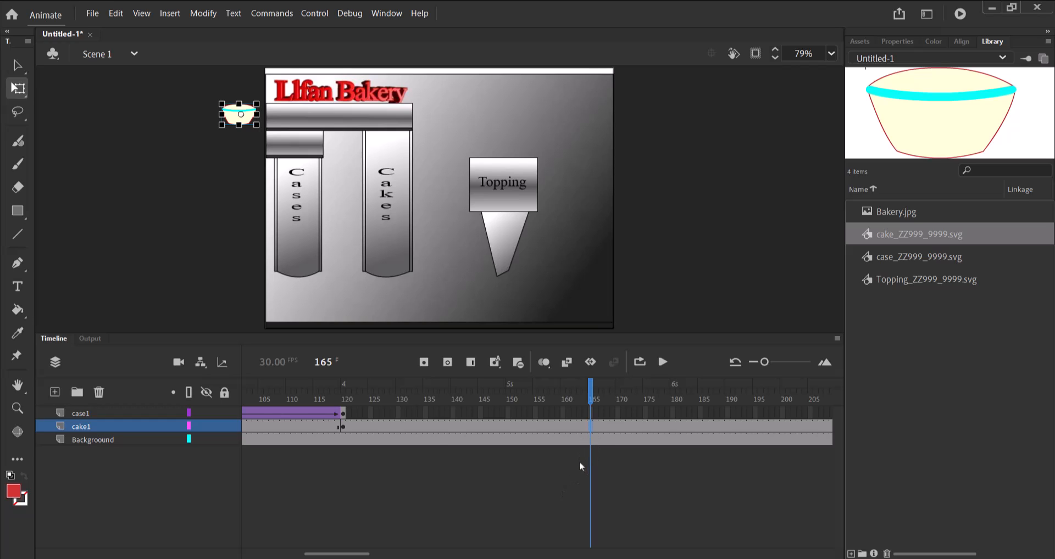
left_click(424, 363)
left_click(591, 413)
left_click(422, 368)
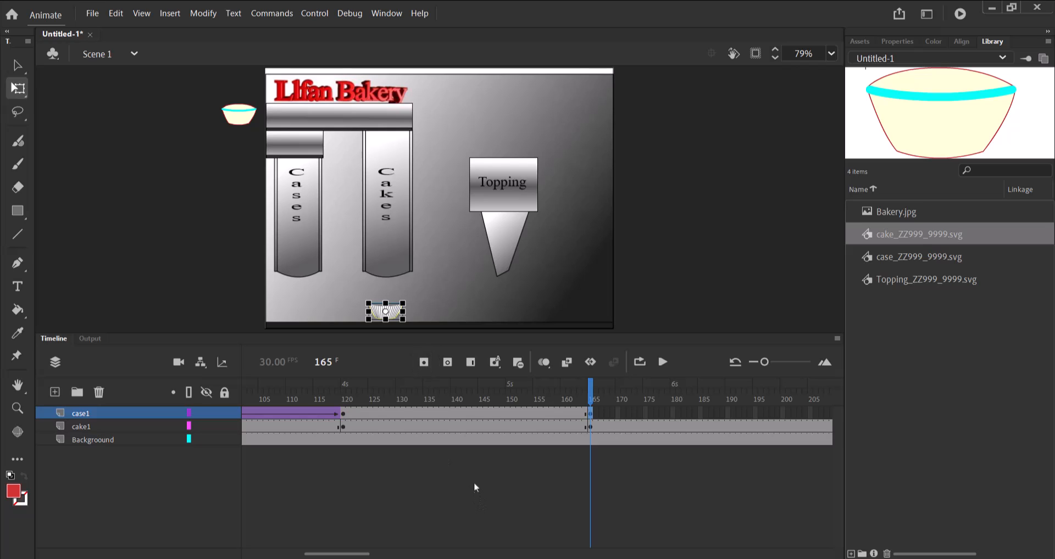
At frame 165, move the cake horizontally along the upper pipe until it sits above the Cakes column.
left_click(82, 426)
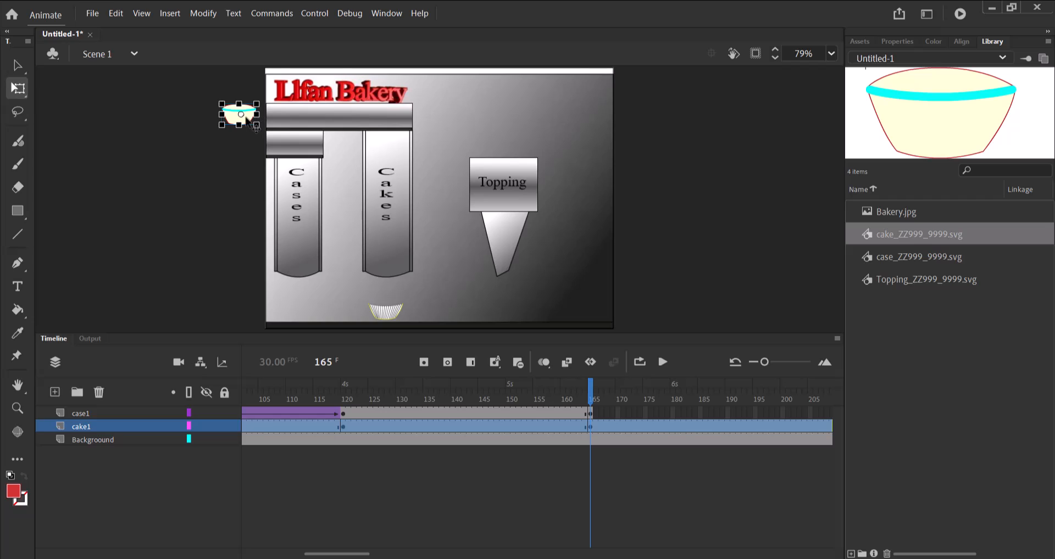
left_click_drag(253, 122, 394, 118)
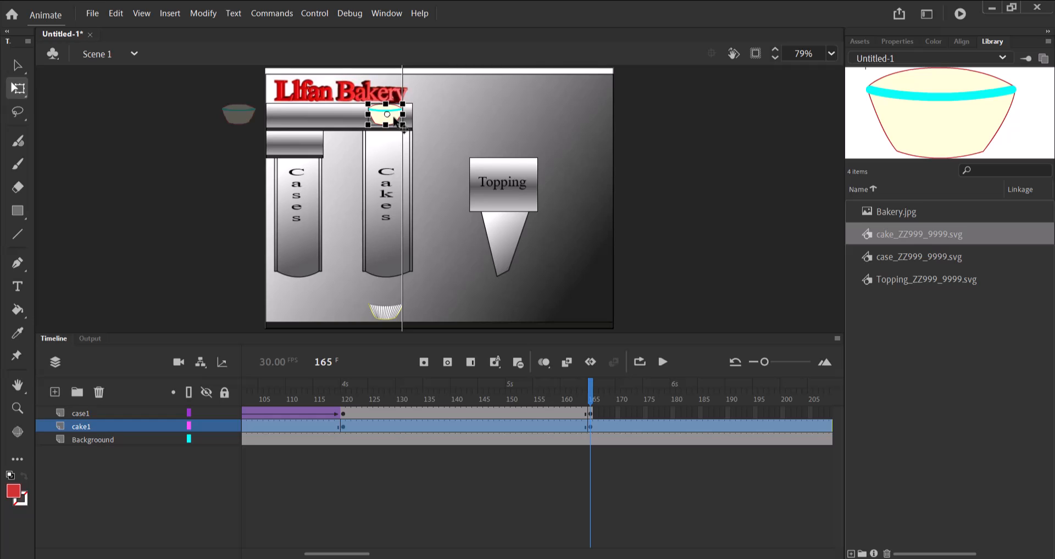
left_click_drag(395, 118, 395, 119)
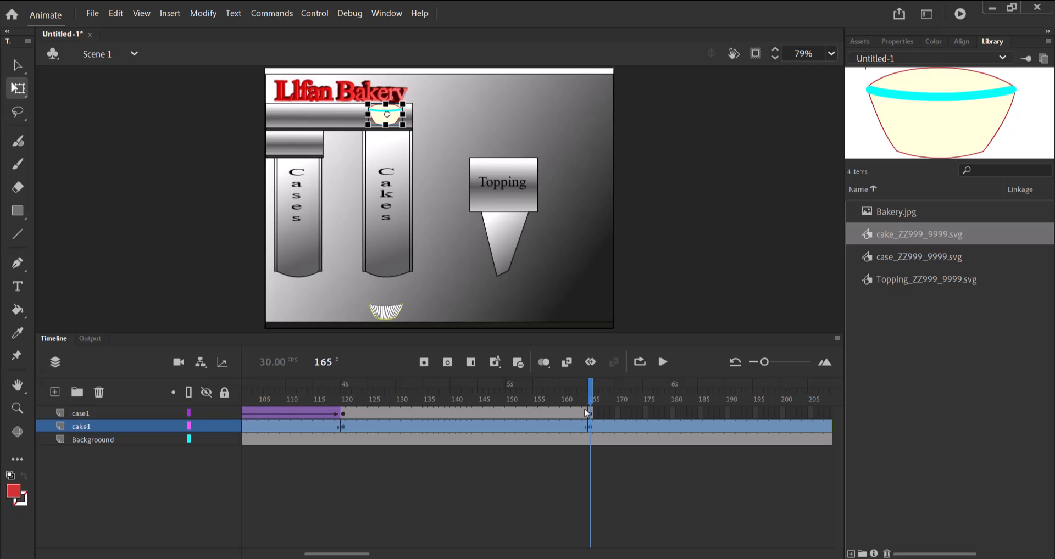
Create a classic tween between frames 120 and 165 of the cake1 layer and preview the motion up to frame 165.
right_click(488, 428)
right_click(434, 427)
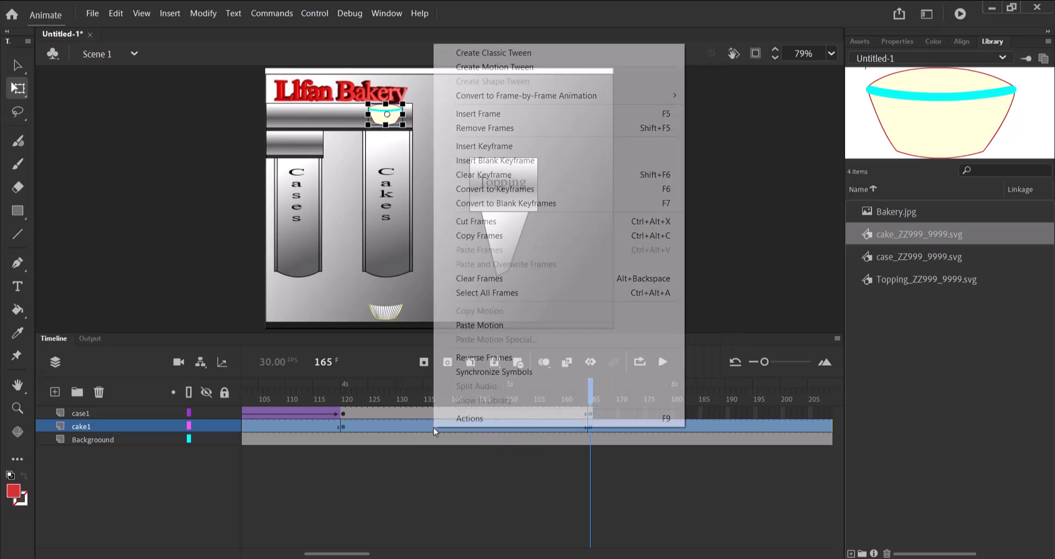
left_click(424, 439)
left_click(464, 427)
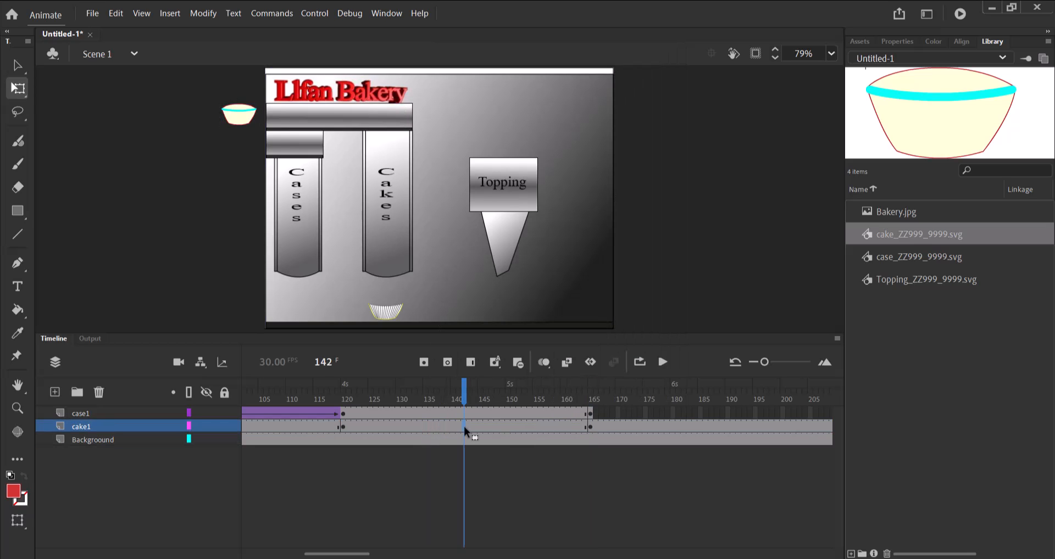
right_click(464, 427)
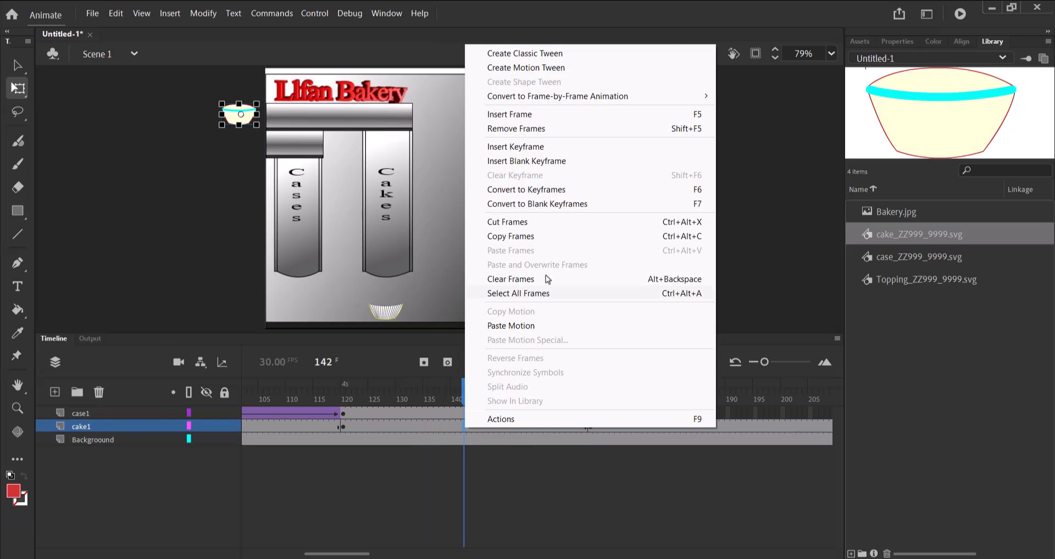
left_click(537, 55)
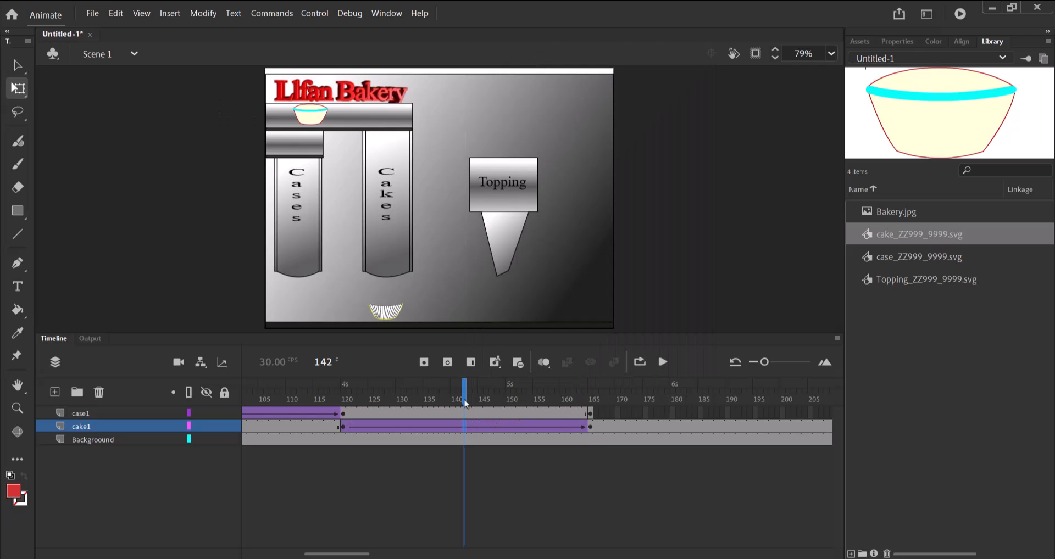
left_click_drag(466, 396, 591, 408)
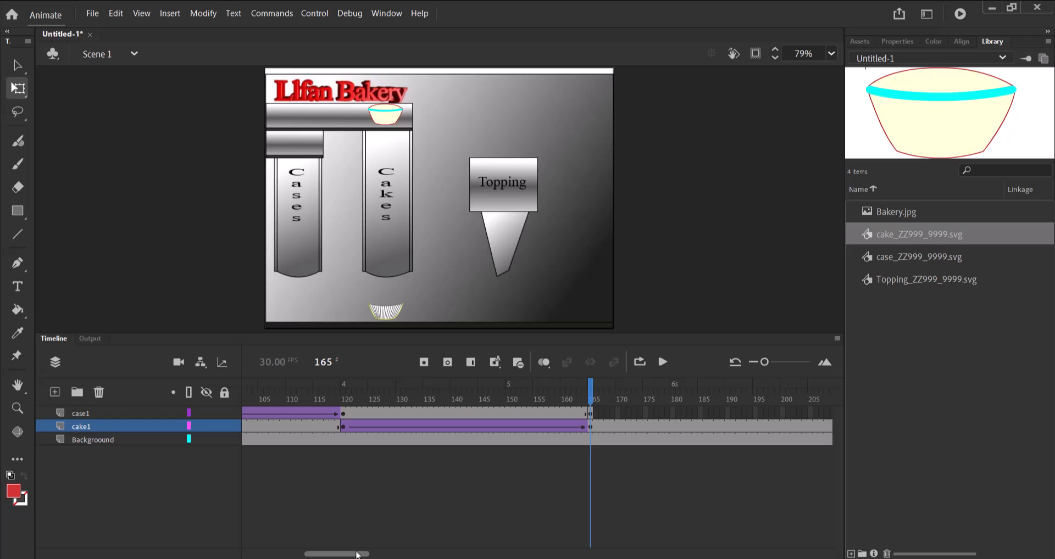
Insert keyframes at frame 210 of both the case1 and cake1 layers.
left_click_drag(358, 554, 379, 556)
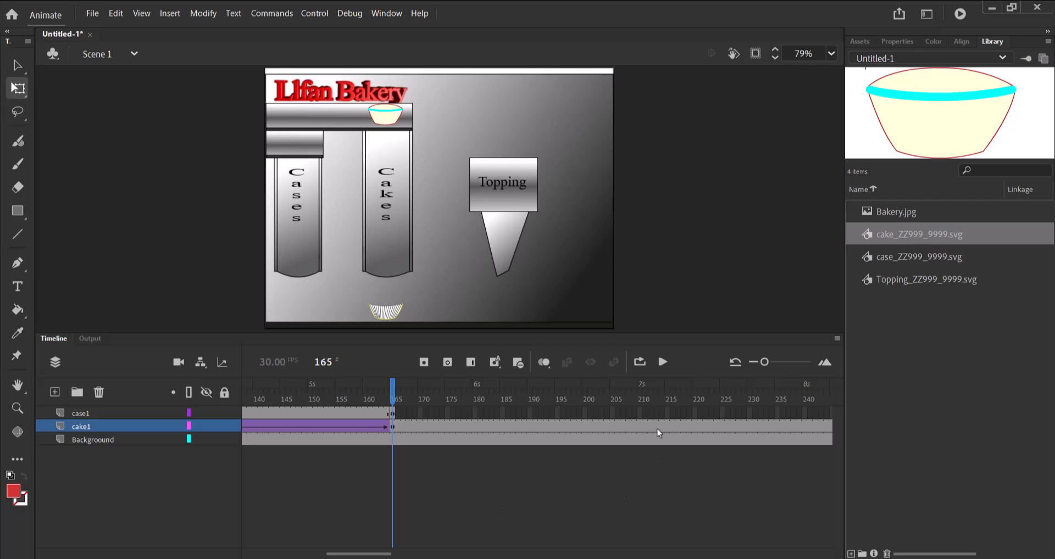
left_click(641, 432)
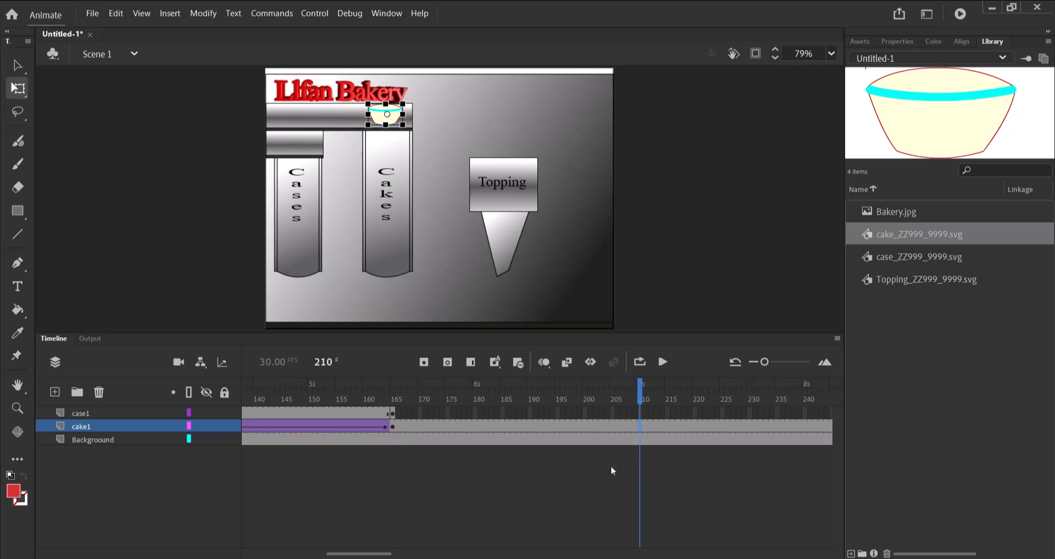
left_click(640, 413)
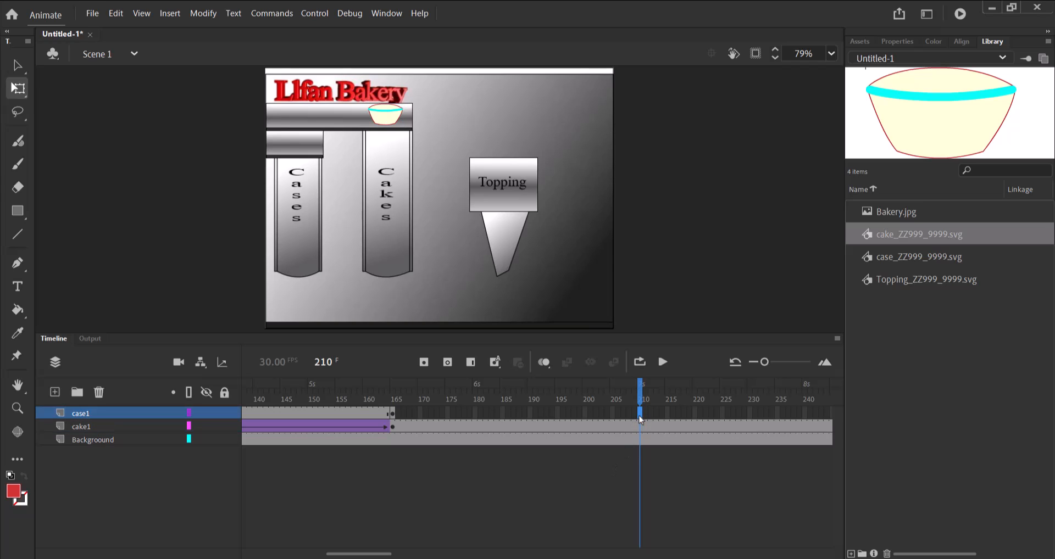
left_click(423, 364)
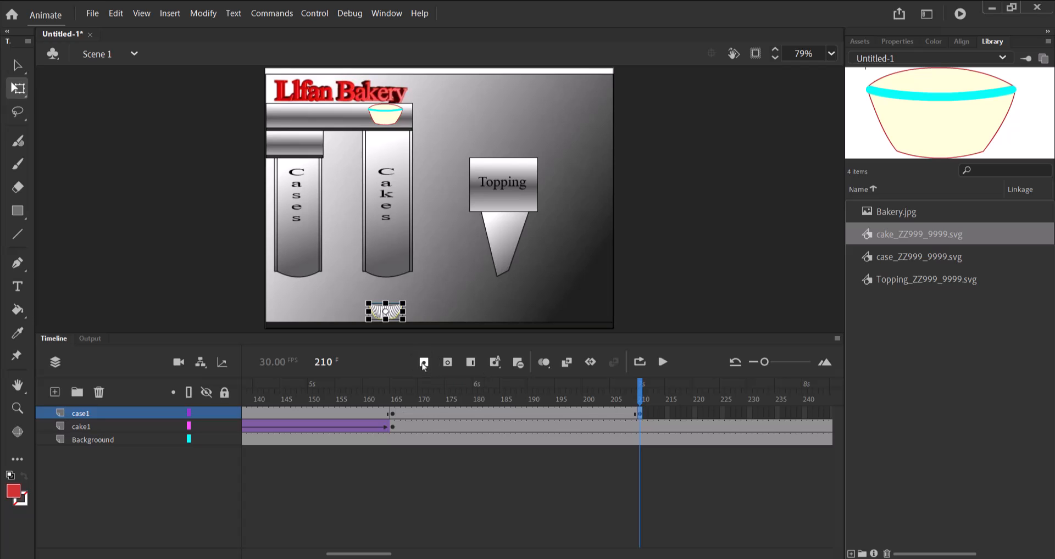
left_click(640, 428)
left_click(641, 428)
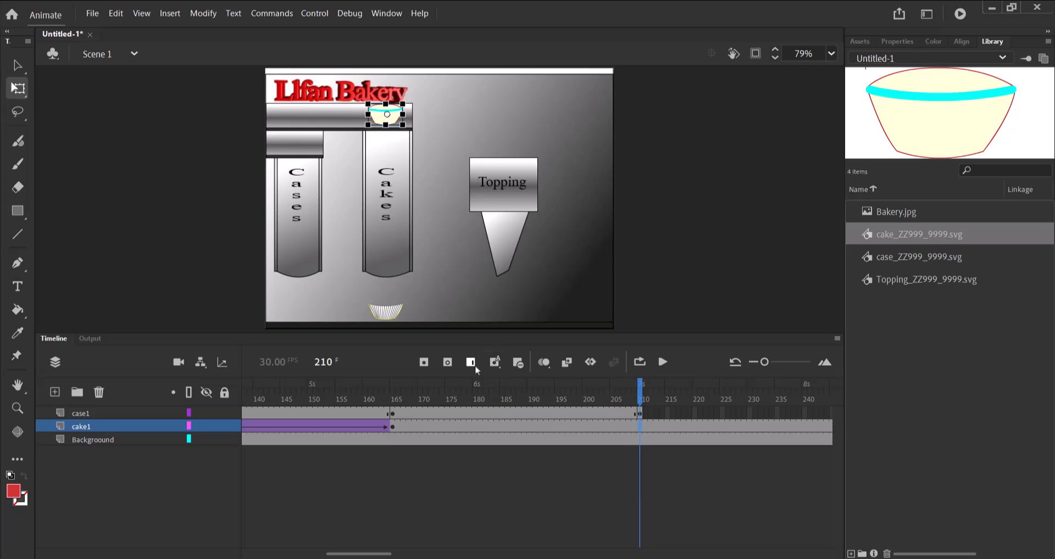
left_click(422, 364)
At frame 210, move the cake straight down below the Cakes column and nudge it down into the case.
left_click_drag(394, 121, 381, 307)
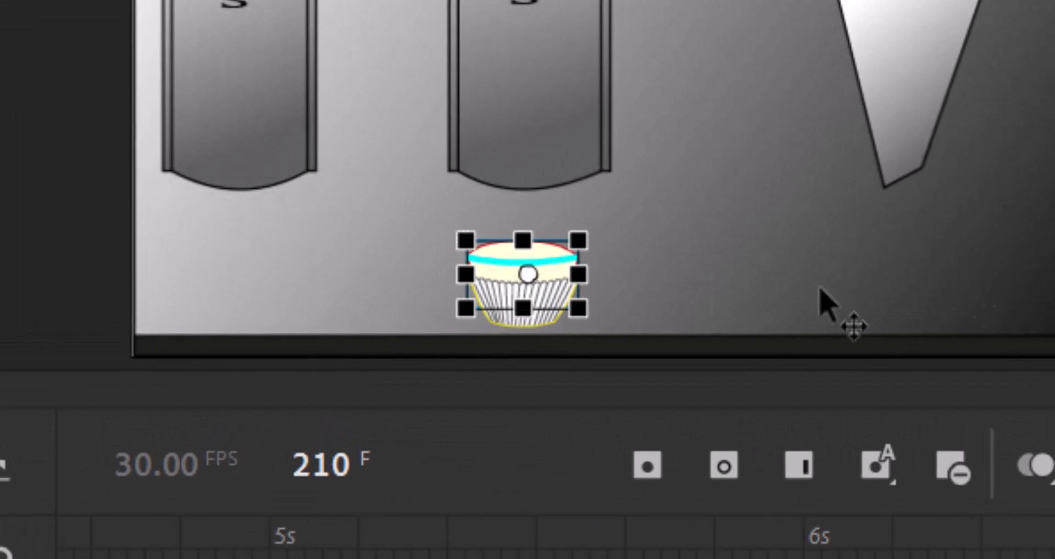
key("Down")
key("Down")
key("Down")
key("Down")
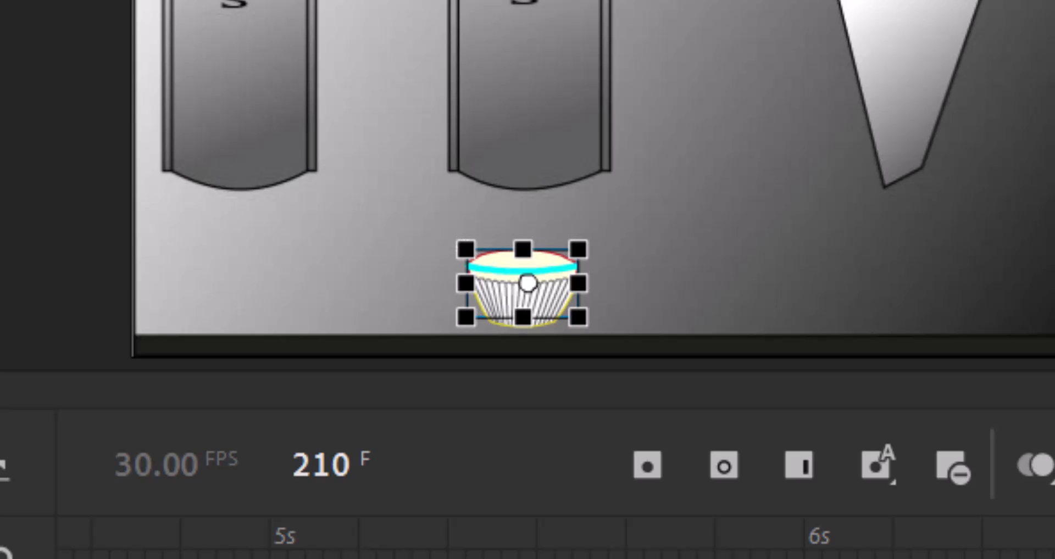
Nudge the cake down into the case at frame 210, create a classic tween on cake1 between frames 165 and 210, and preview it.
key("Down")
key("Down")
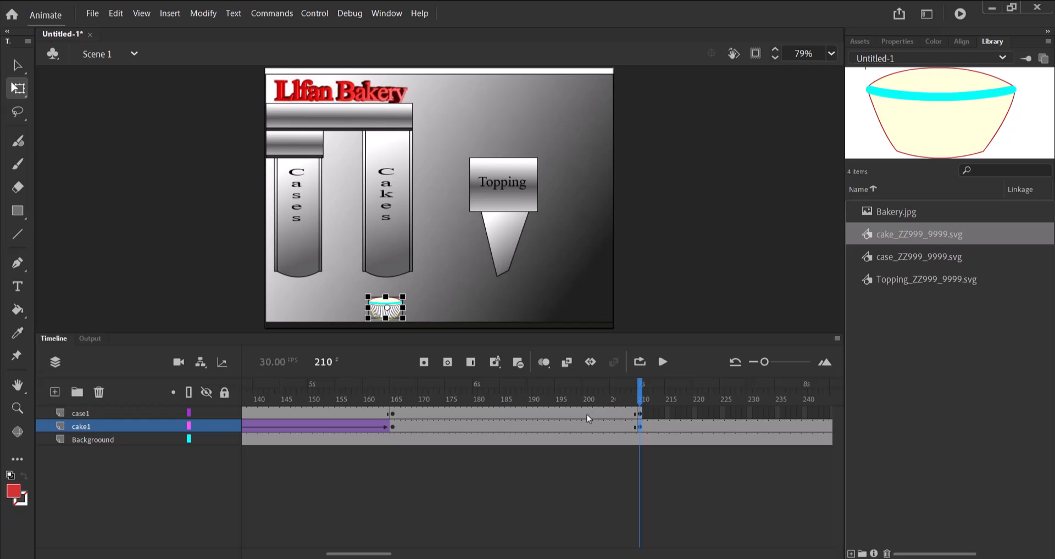
left_click(537, 433)
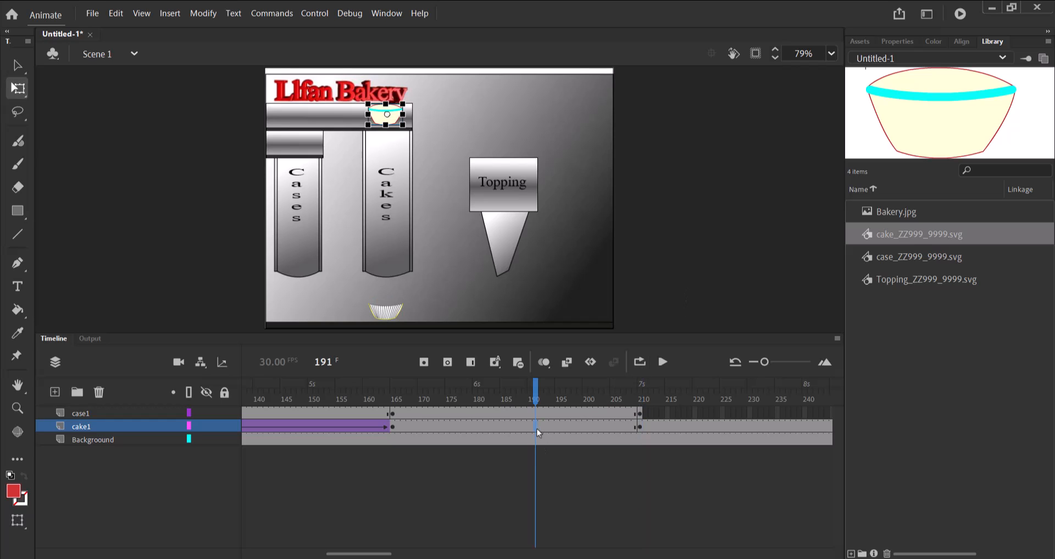
right_click(537, 432)
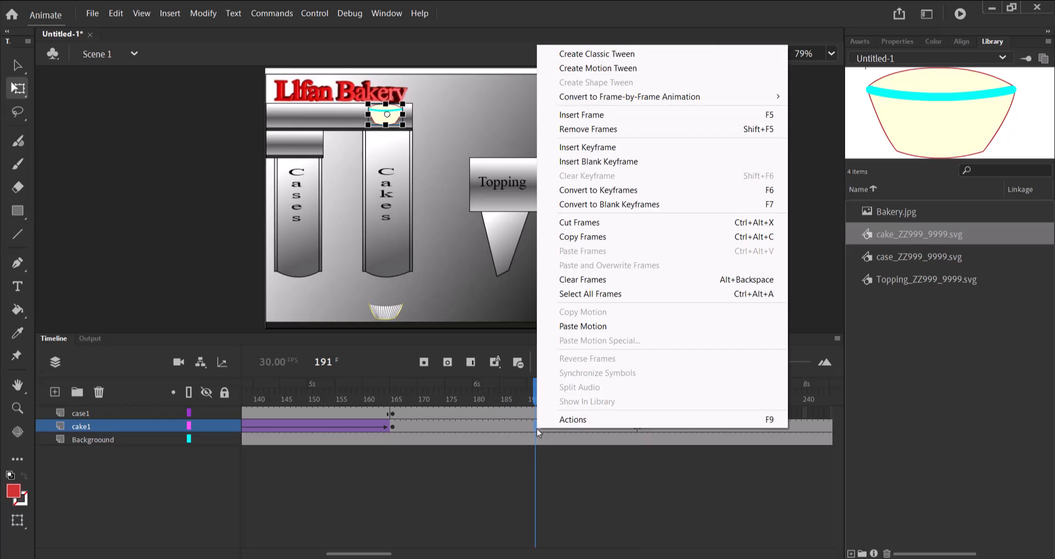
left_click(599, 55)
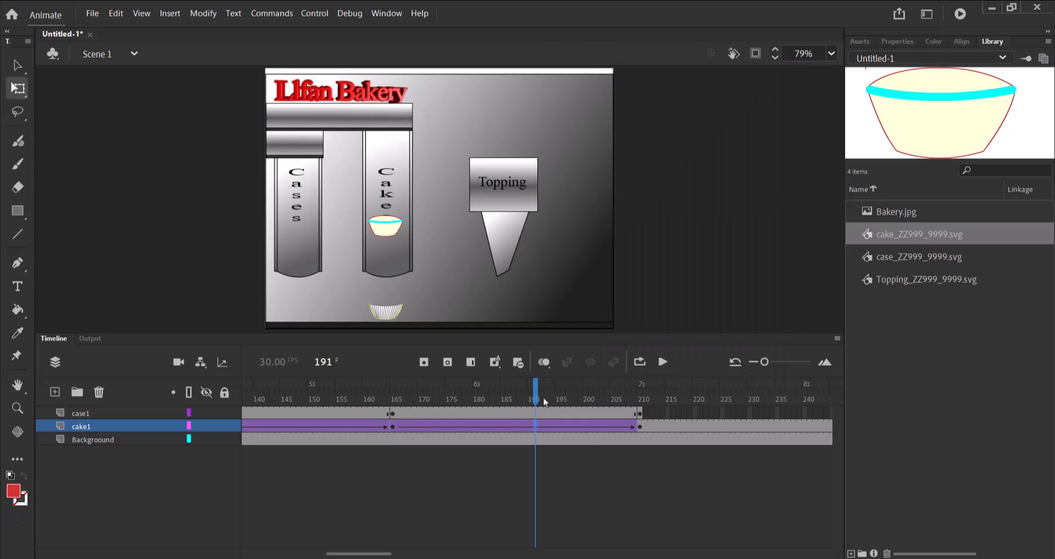
left_click_drag(535, 402, 642, 405)
Insert keyframes at frame 255 of both the case1 and cake1 layers.
left_click_drag(372, 554, 386, 548)
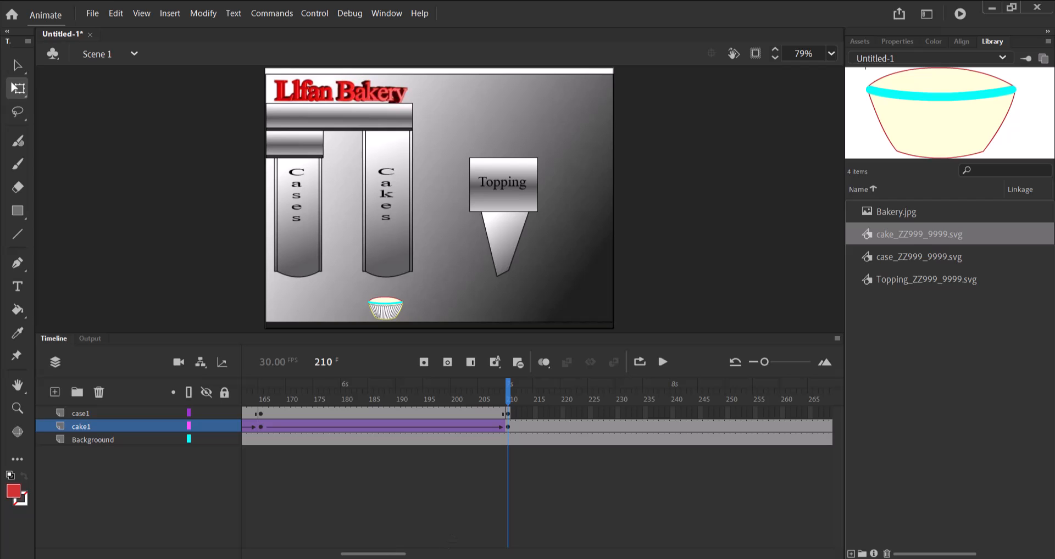
left_click_drag(400, 555, 419, 556)
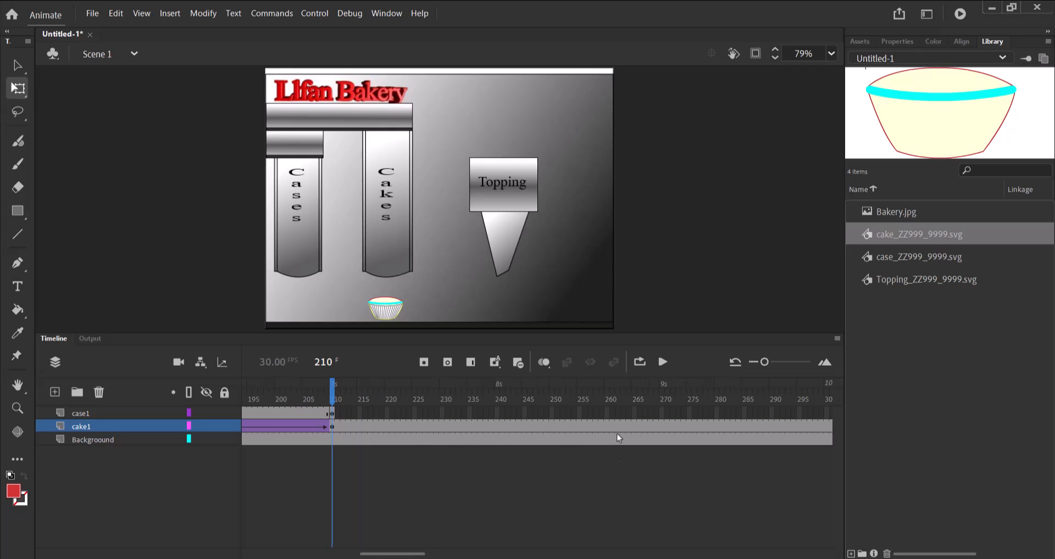
left_click(580, 414)
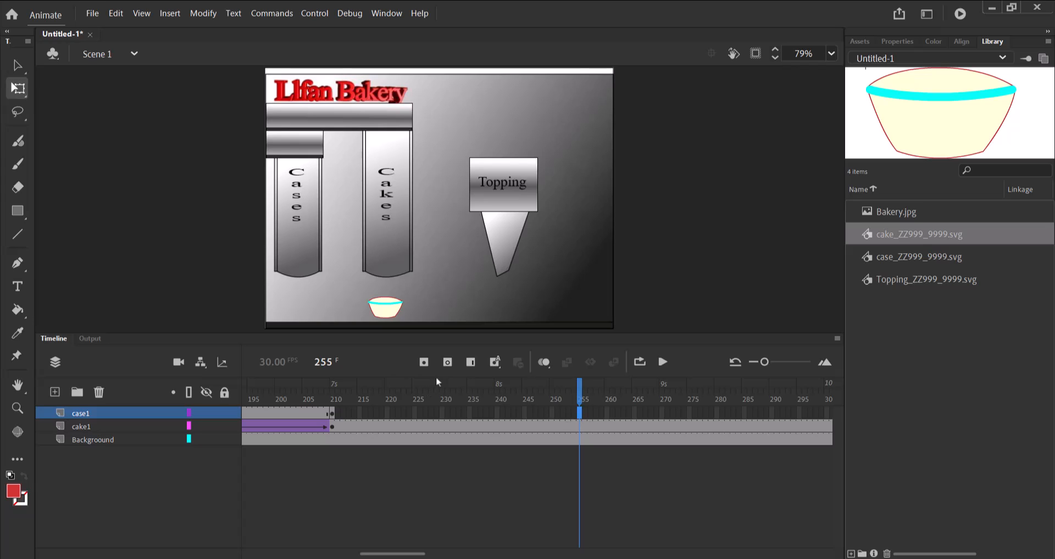
left_click(423, 363)
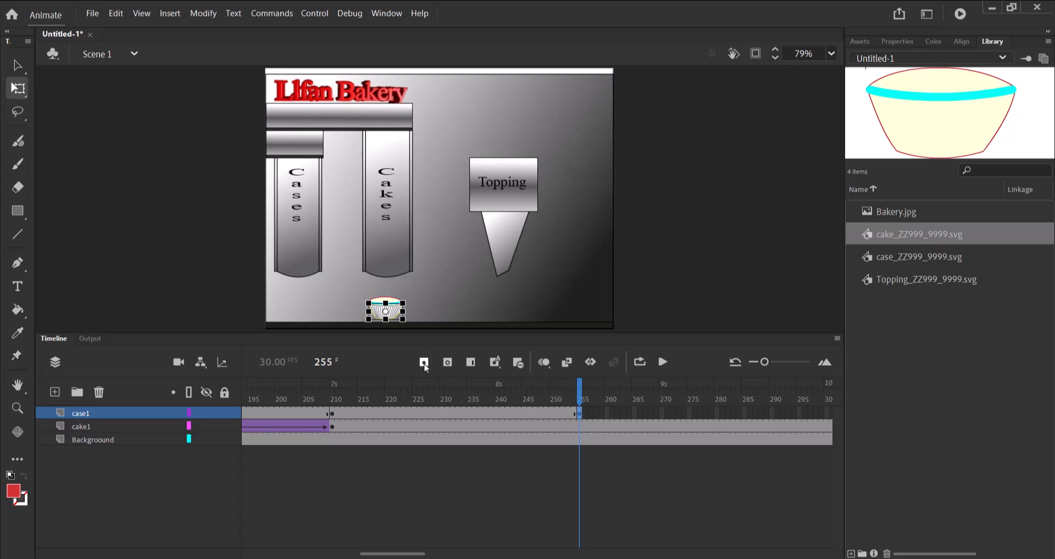
left_click(580, 429)
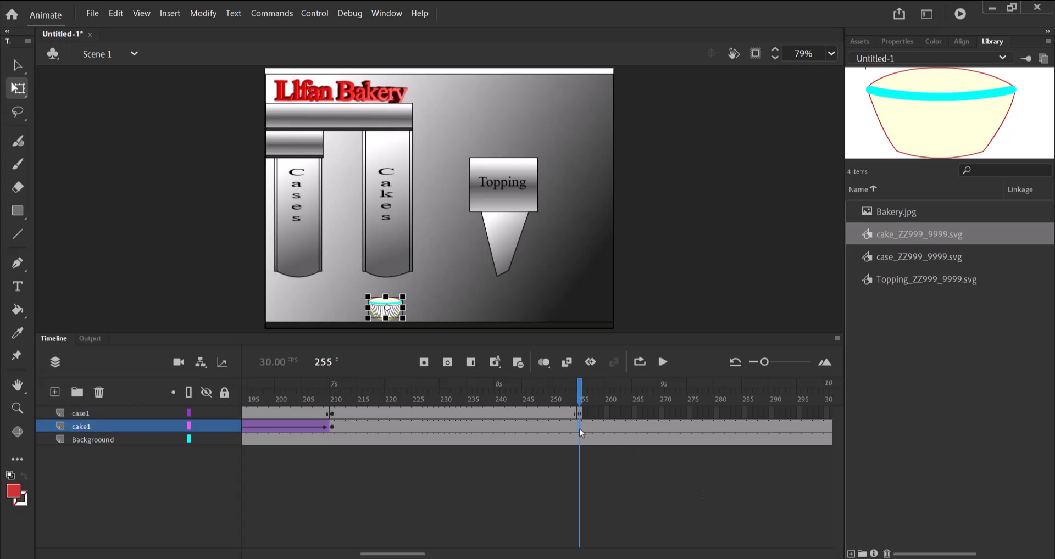
left_click(424, 362)
Move the case horizontally beneath the Topping nozzle at frame 255 and create a classic tween on case1 between frames 210 and 255.
left_click_drag(395, 316, 507, 319)
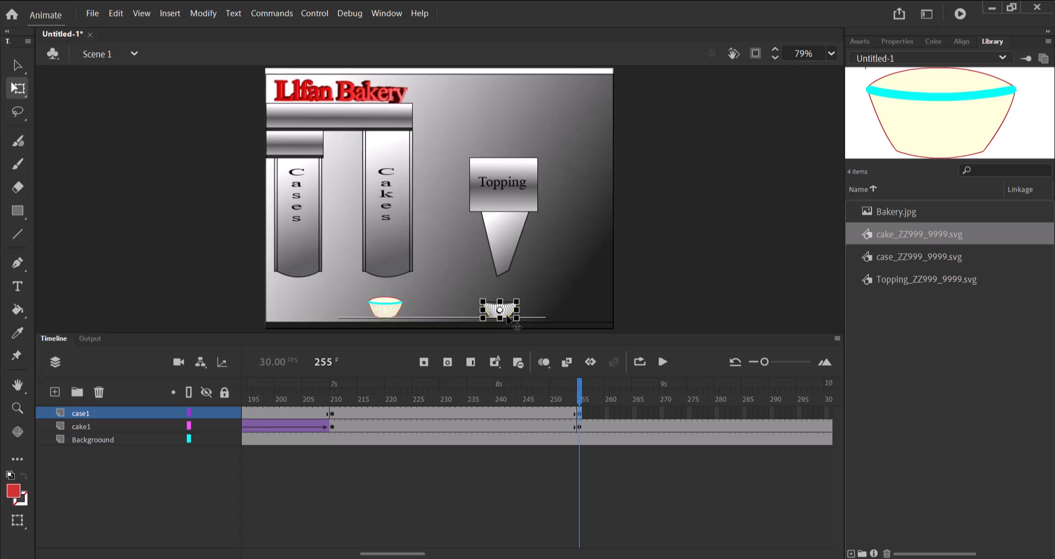
left_click_drag(507, 316, 507, 317)
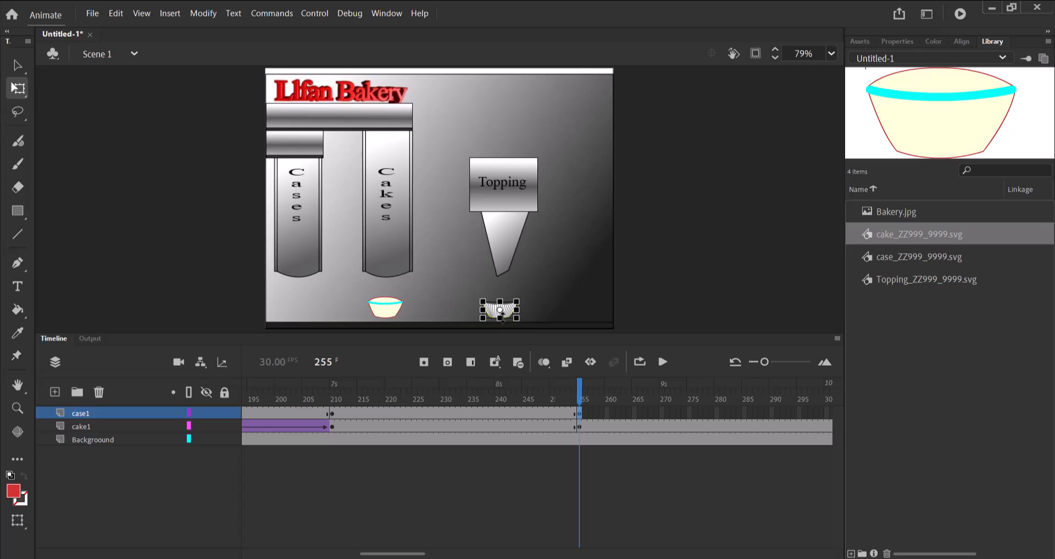
left_click(463, 416)
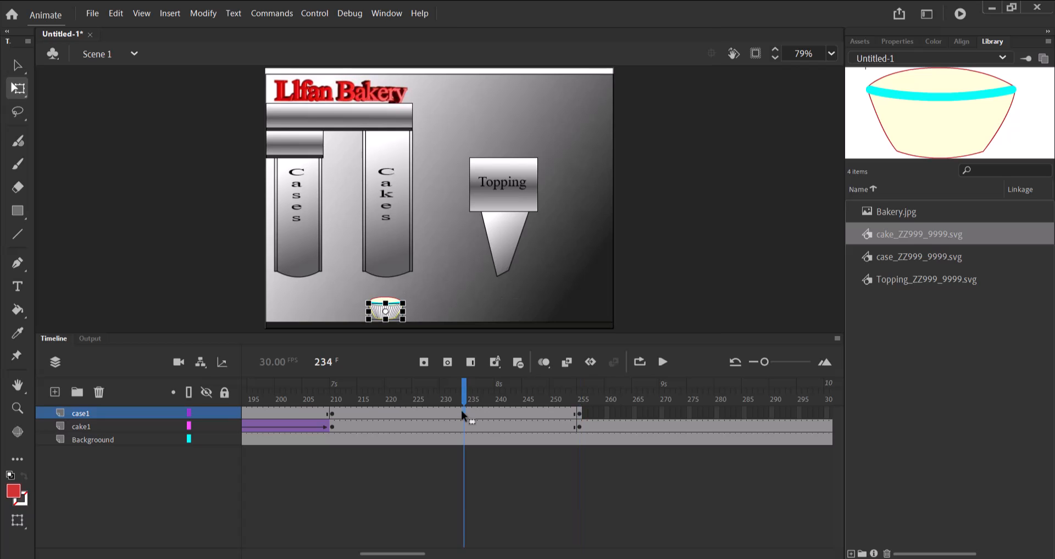
right_click(461, 415)
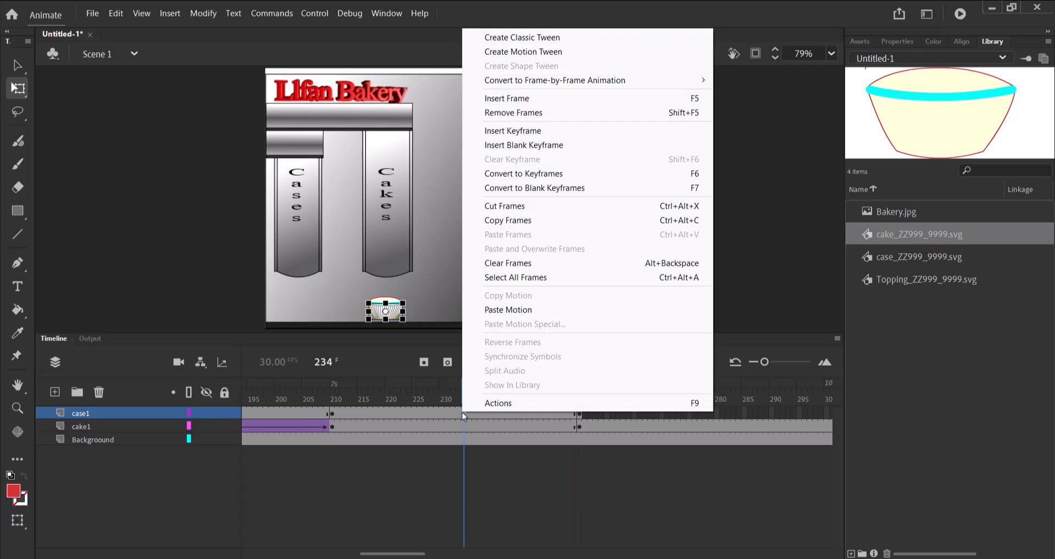
left_click(543, 39)
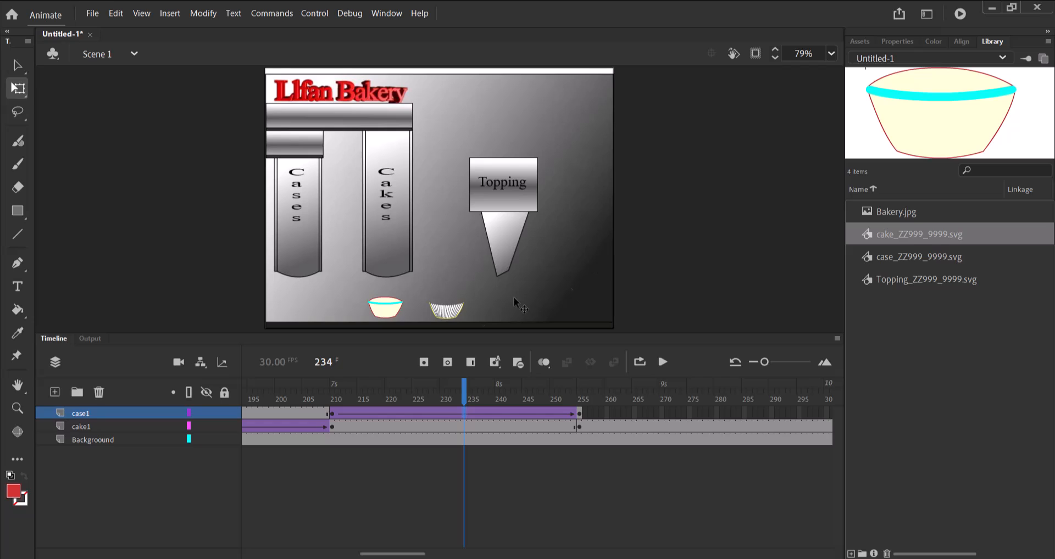
At frame 255, move the cake across to the case beneath the Topping nozzle and nudge it up so it sits inside the case.
left_click(475, 429)
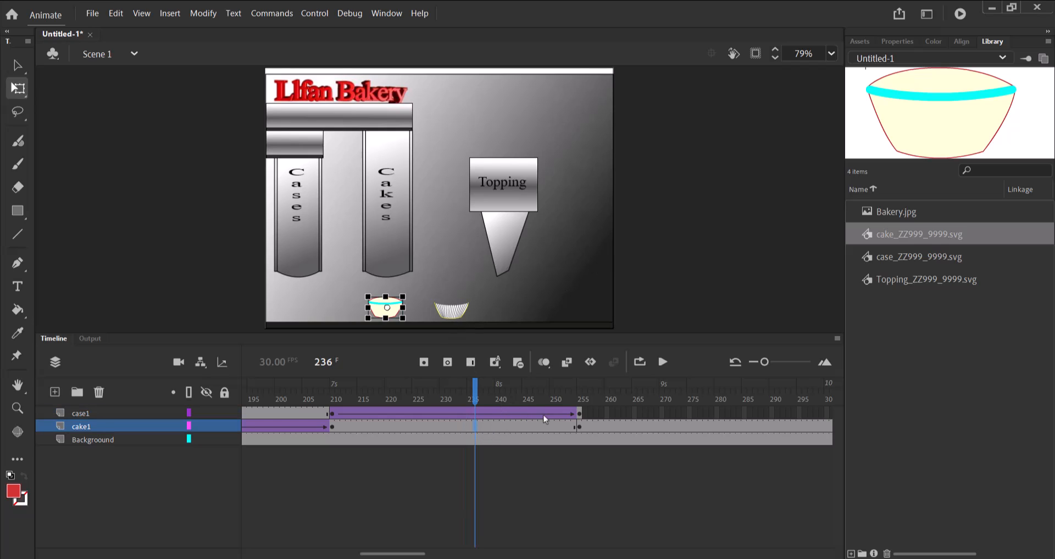
left_click(551, 394)
left_click(581, 396)
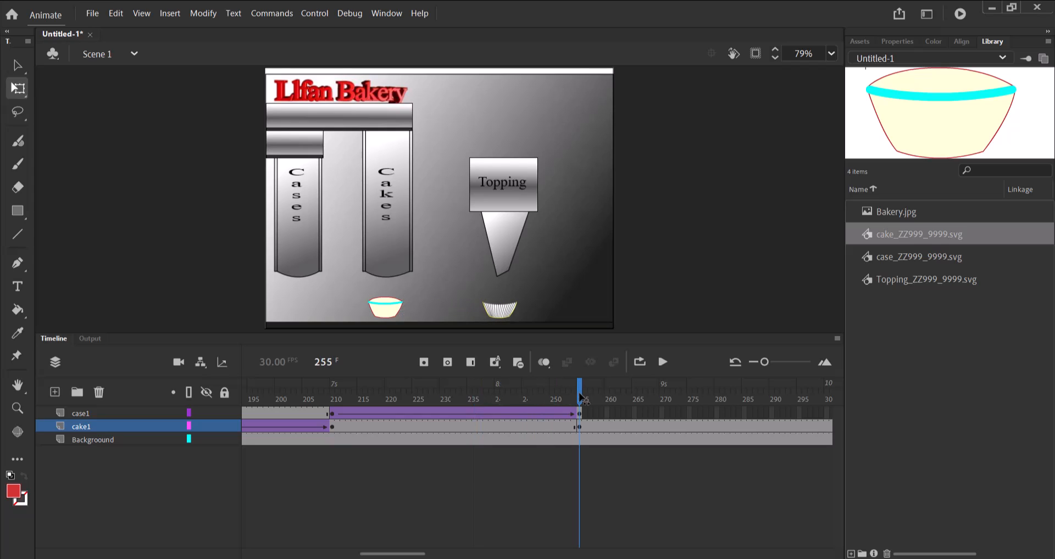
left_click(388, 311)
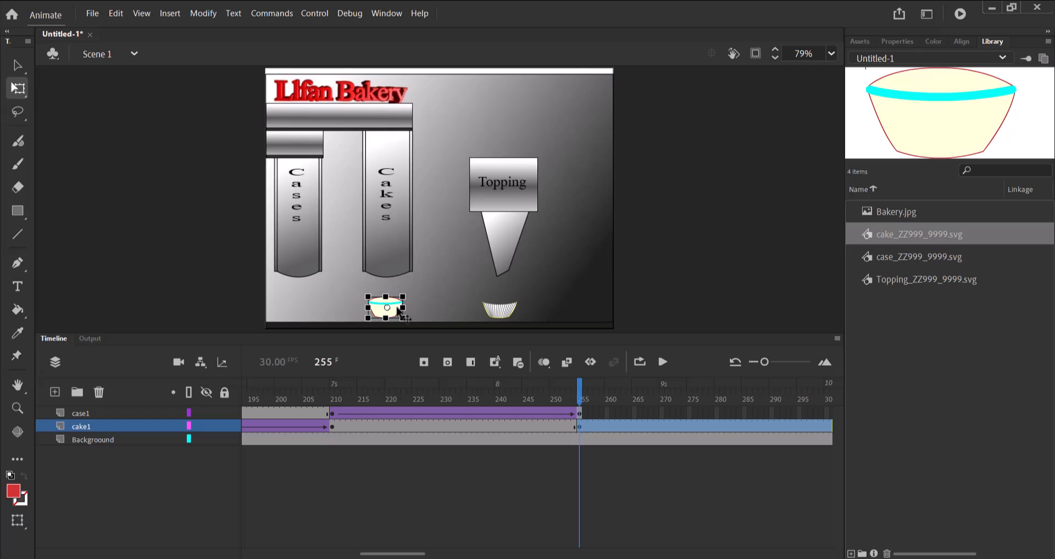
left_click_drag(400, 313, 515, 315)
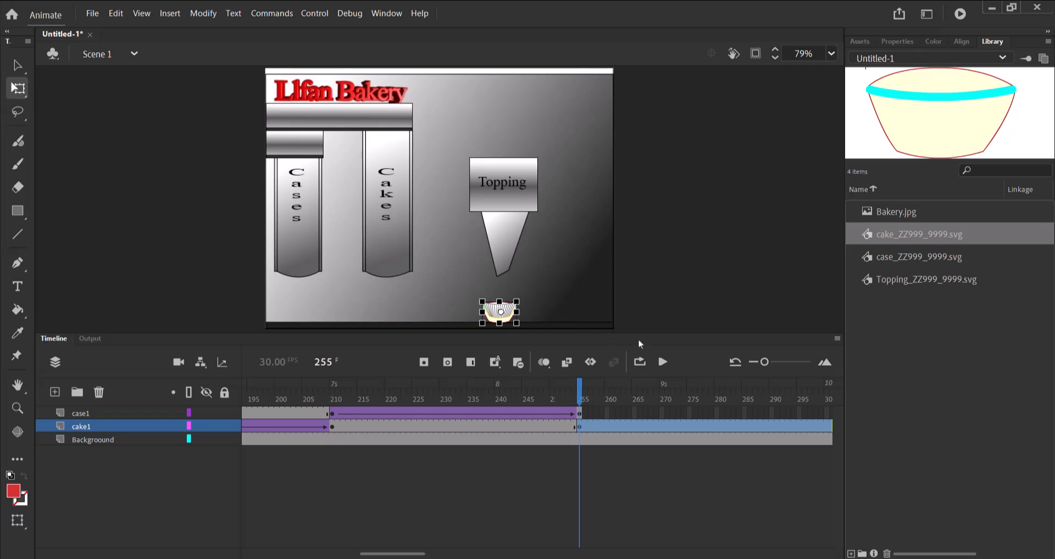
key("Up")
key("Up")
key("Up")
key("Up")
key("Up")
key("Up")
key("Up")
key("Up")
key("Up")
key("Up")
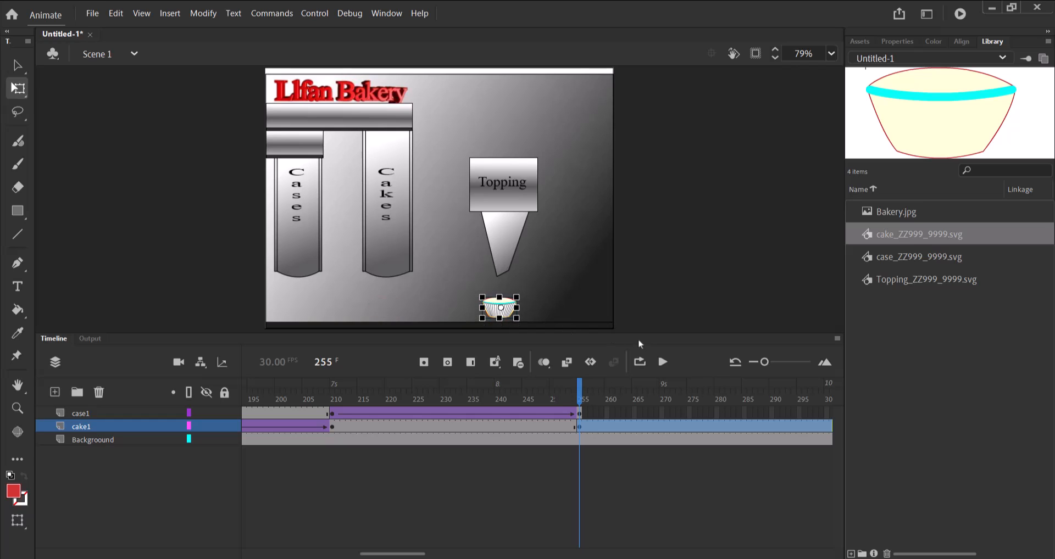
key("Up")
key("Up")
Create a classic tween between frames 210 and 255 of the cake1 layer and preview the motion up to frame 255.
left_click(467, 429)
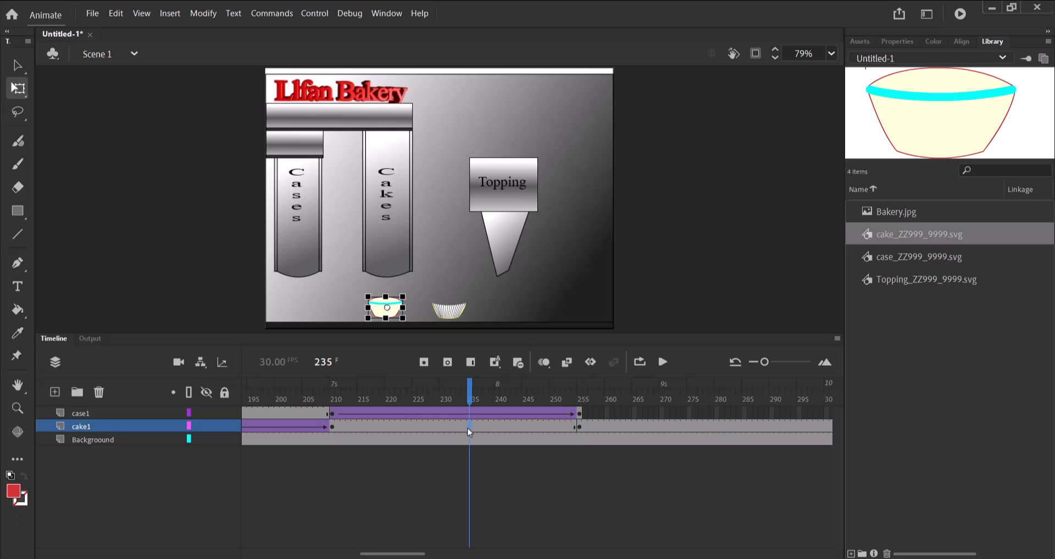
right_click(469, 432)
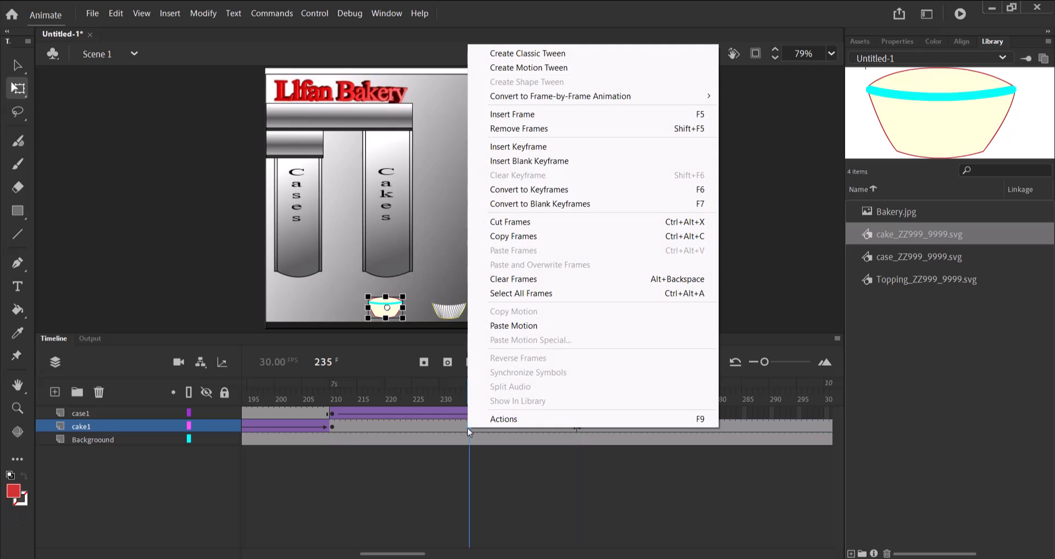
left_click(567, 54)
left_click_drag(471, 399, 579, 400)
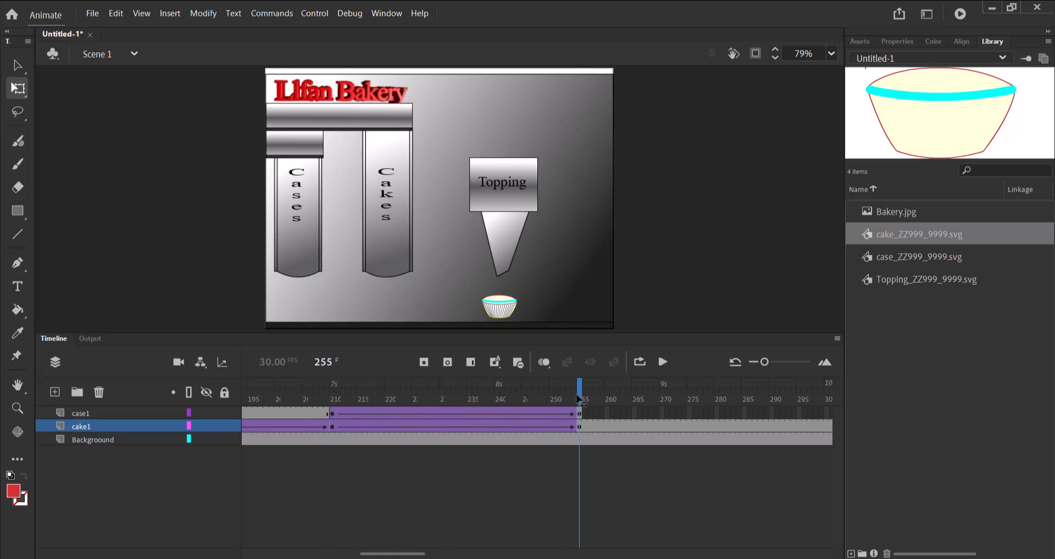
Add a new layer above case1 and place Topping_ZZ999_9999.svg from the library on the stage over the Topping nozzle.
left_click_drag(404, 554, 423, 555)
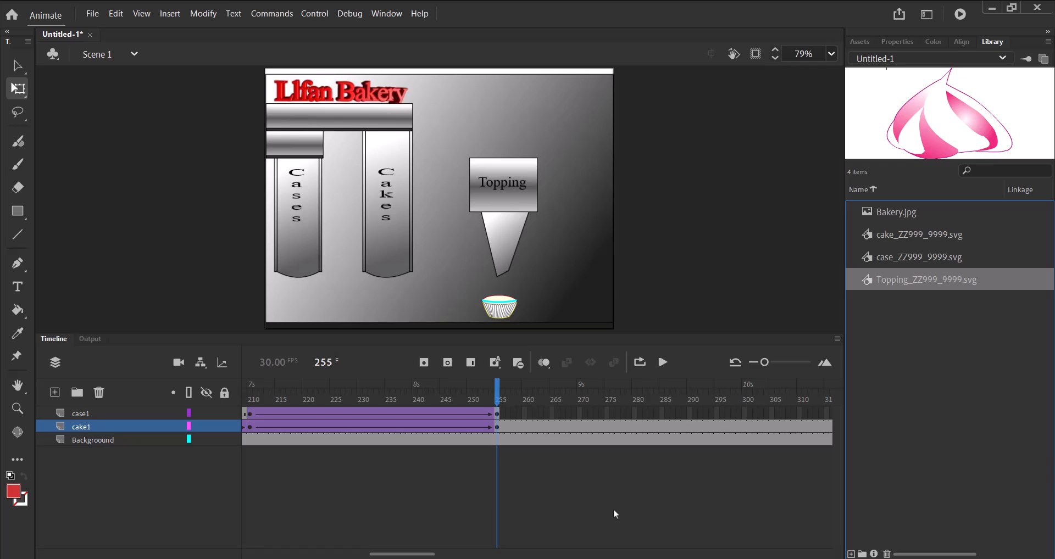
left_click(116, 416)
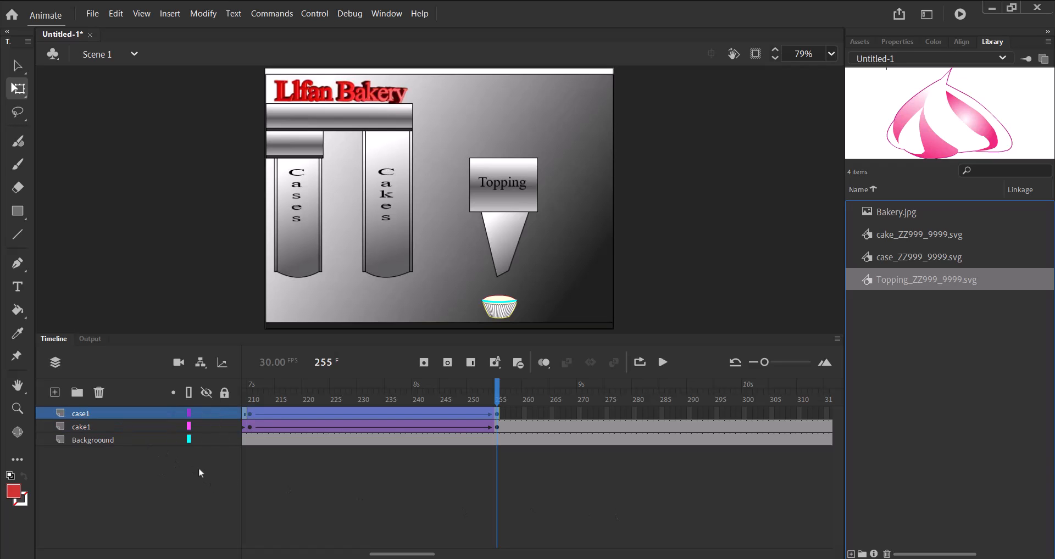
left_click(55, 392)
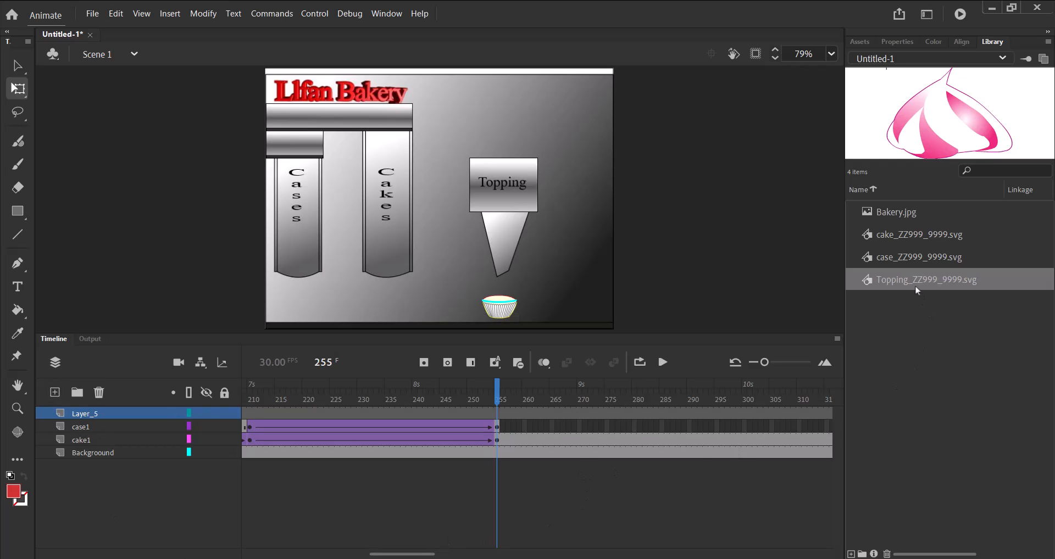
left_click_drag(915, 285, 882, 286)
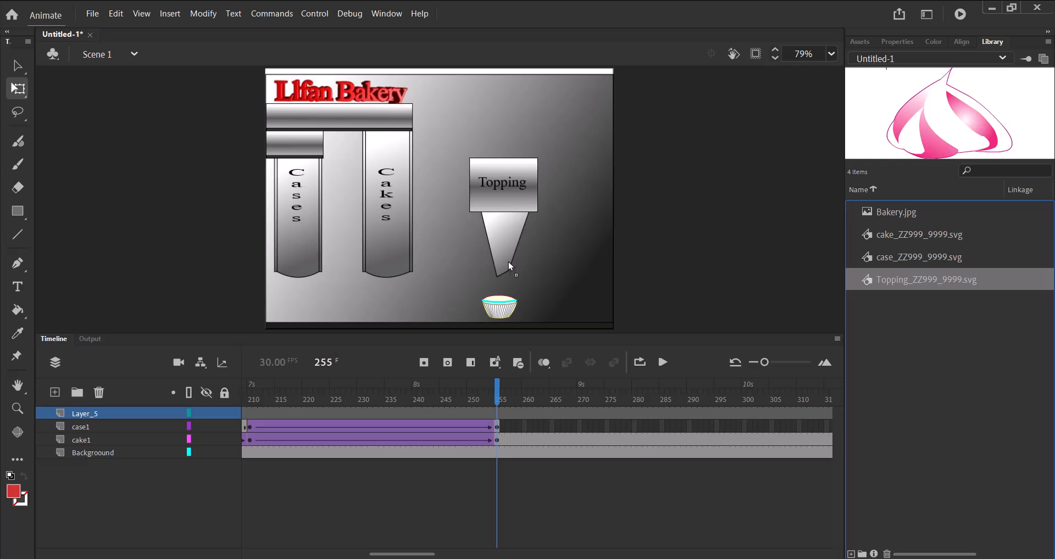
left_click_drag(508, 261, 508, 262)
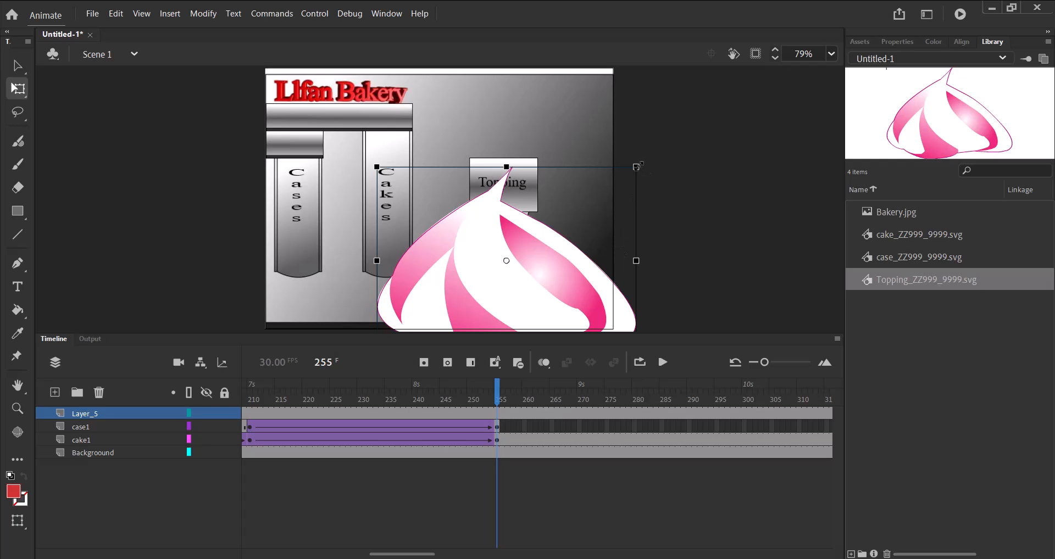
Scale the topping down to about the cake's width, move it beneath the nozzle and nudge it down onto the cake.
left_click_drag(636, 166, 546, 249)
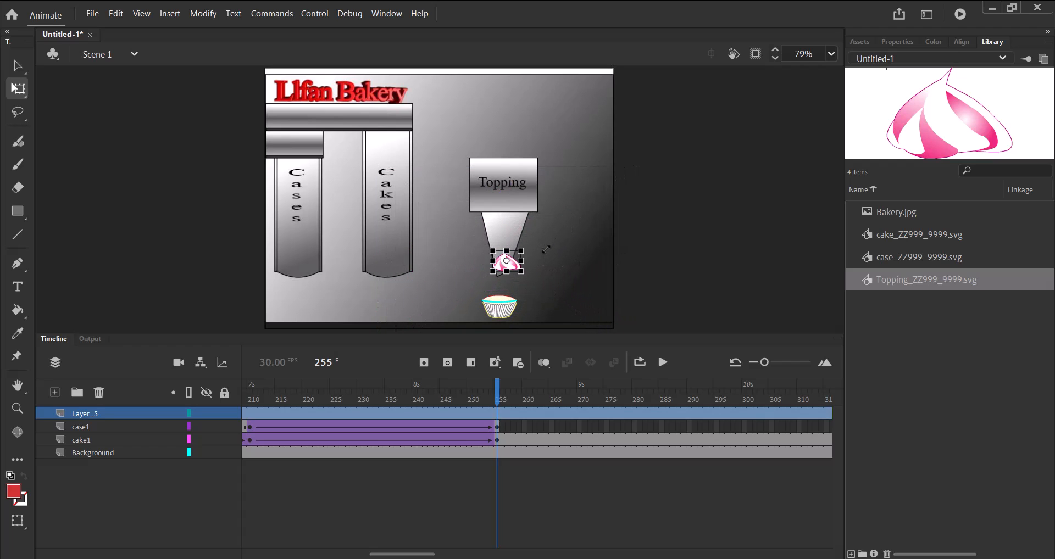
left_click_drag(514, 265, 511, 287)
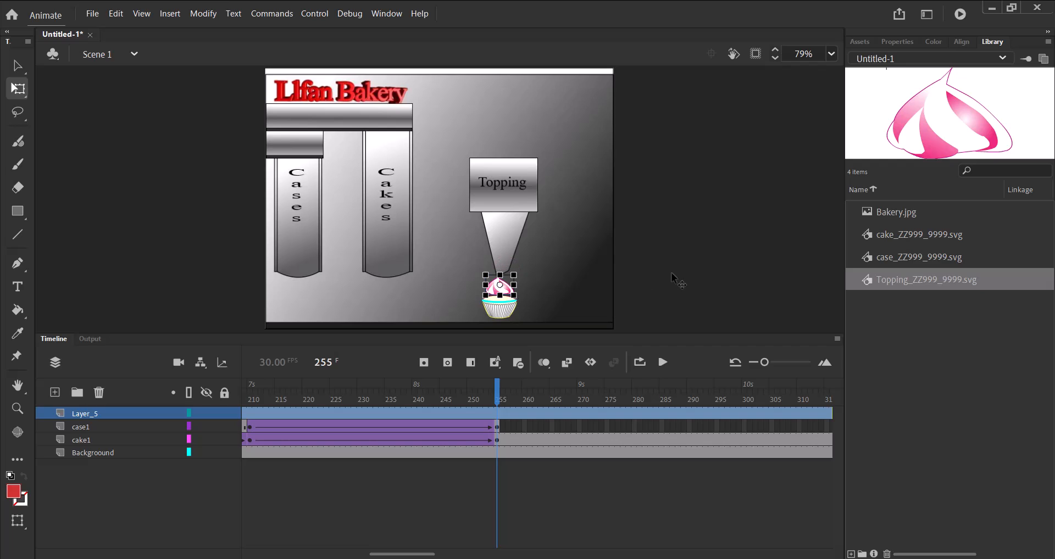
key("Down")
key("Down")
key("Down")
key("Down")
key("Down")
key("Down")
key("Down")
key("Down")
key("Down")
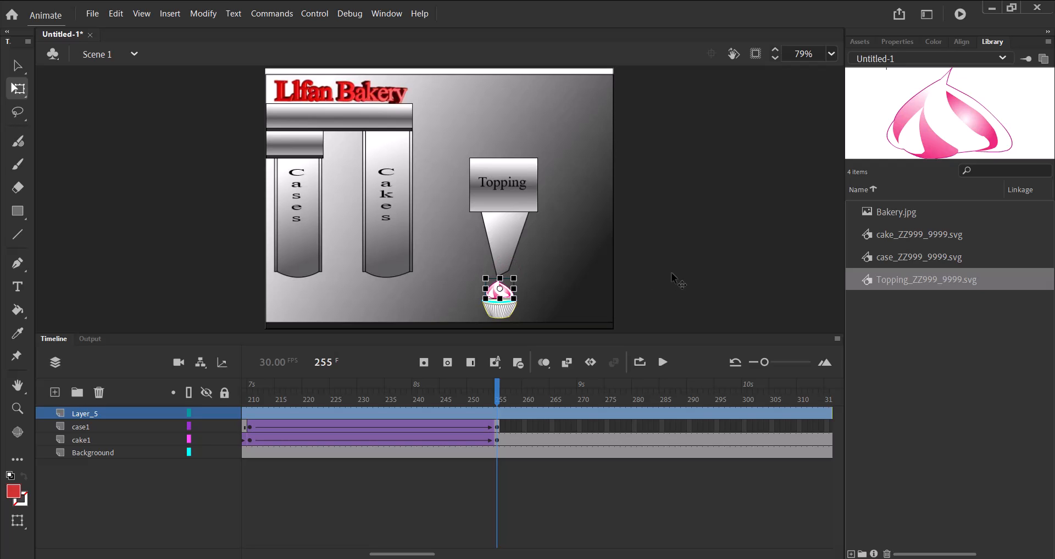
left_click(674, 271)
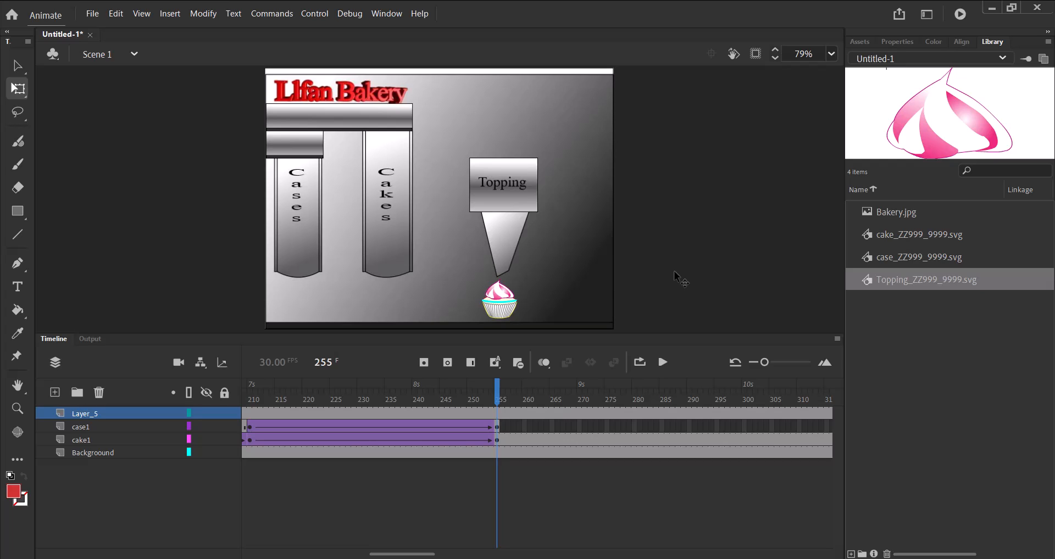
left_click(511, 298)
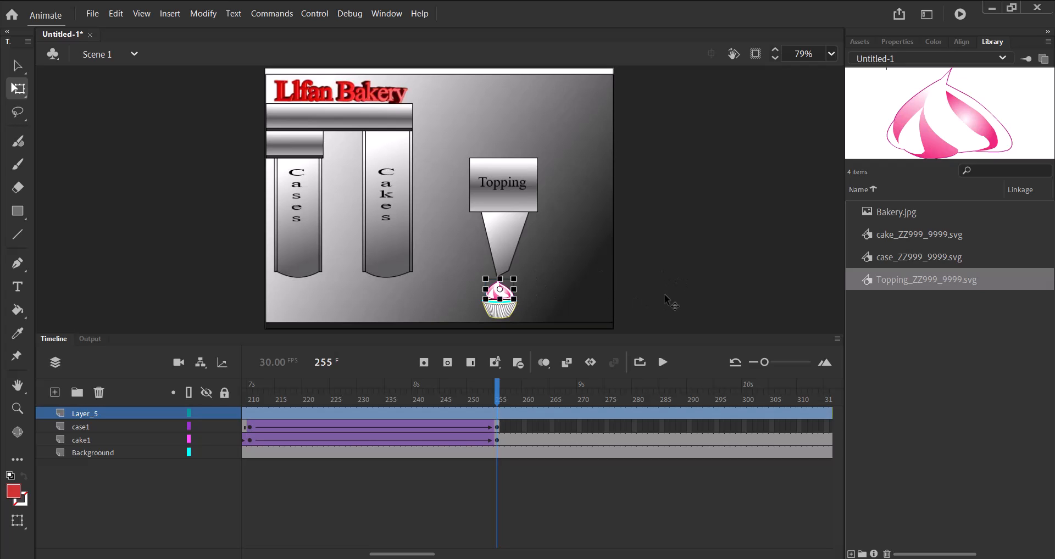
key("Down")
key("Down")
left_click(664, 294)
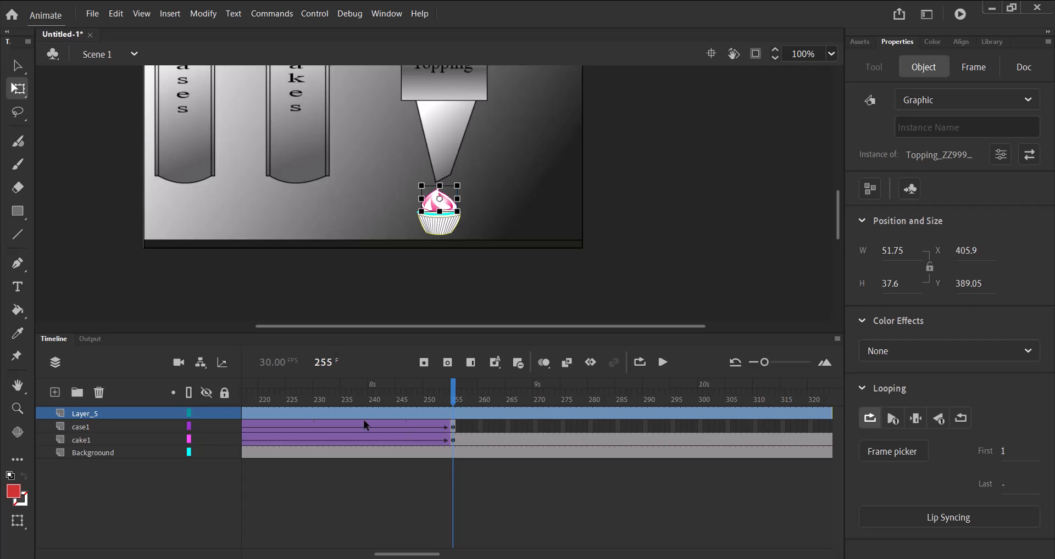
Insert a keyframe at frame 255 of the topping's layer and go to frame 267 of that layer.
left_click(424, 363)
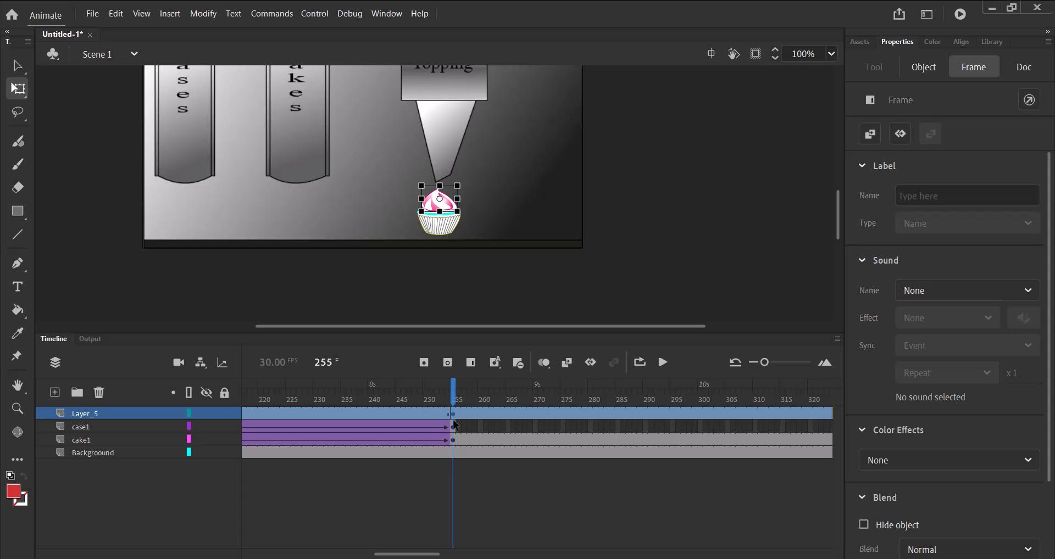
left_click(519, 414)
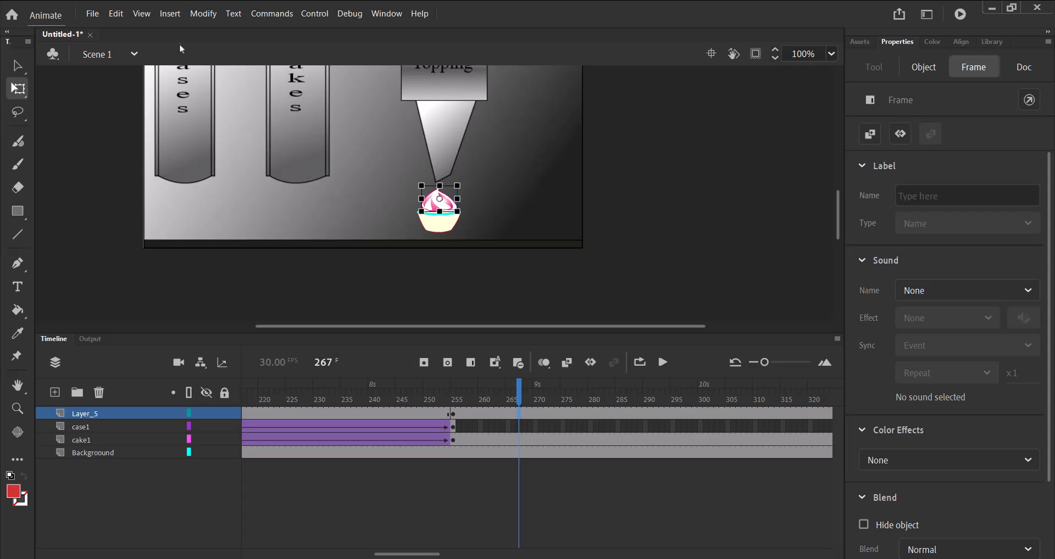
Create a motion tween on the topping's layer from frame 255 and insert a Scale keyframe at frame 284.
left_click(175, 15)
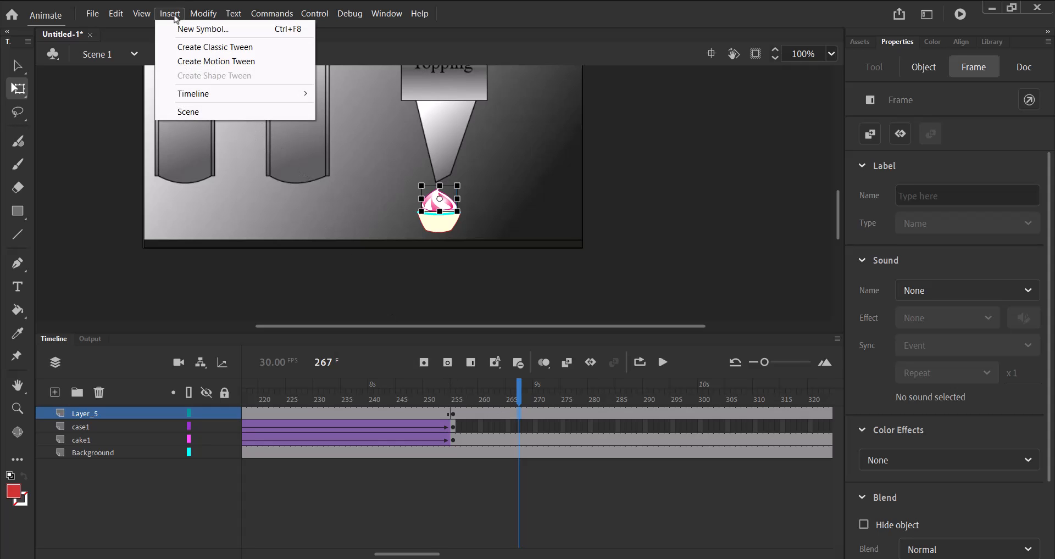
left_click(201, 62)
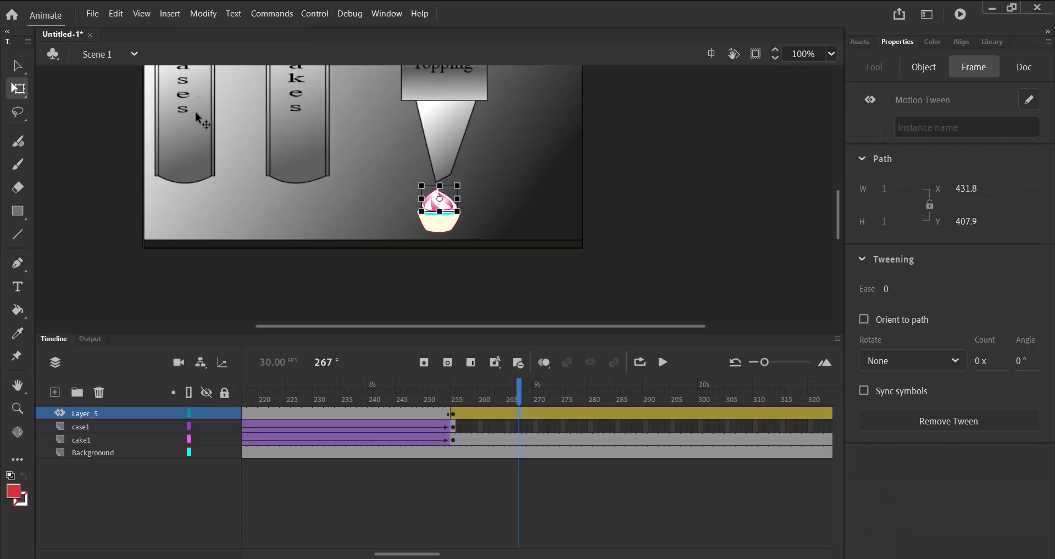
left_click(519, 394)
left_click_drag(520, 394, 613, 410)
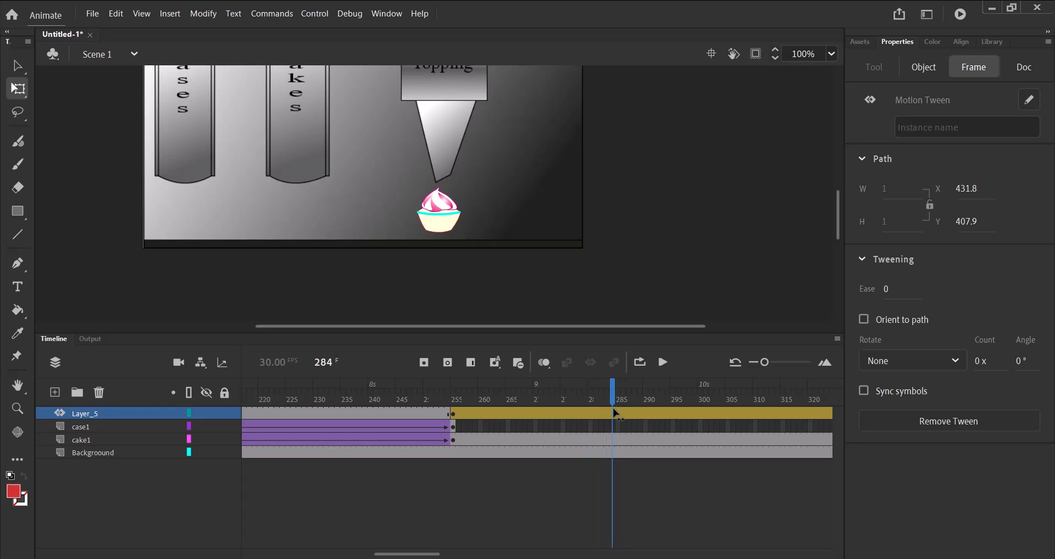
left_click(592, 458)
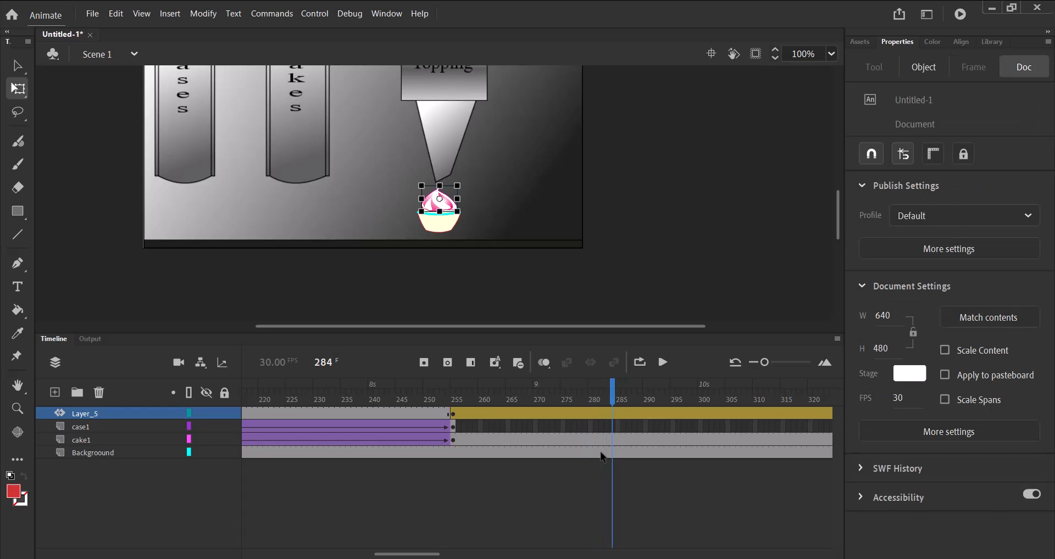
right_click(613, 417)
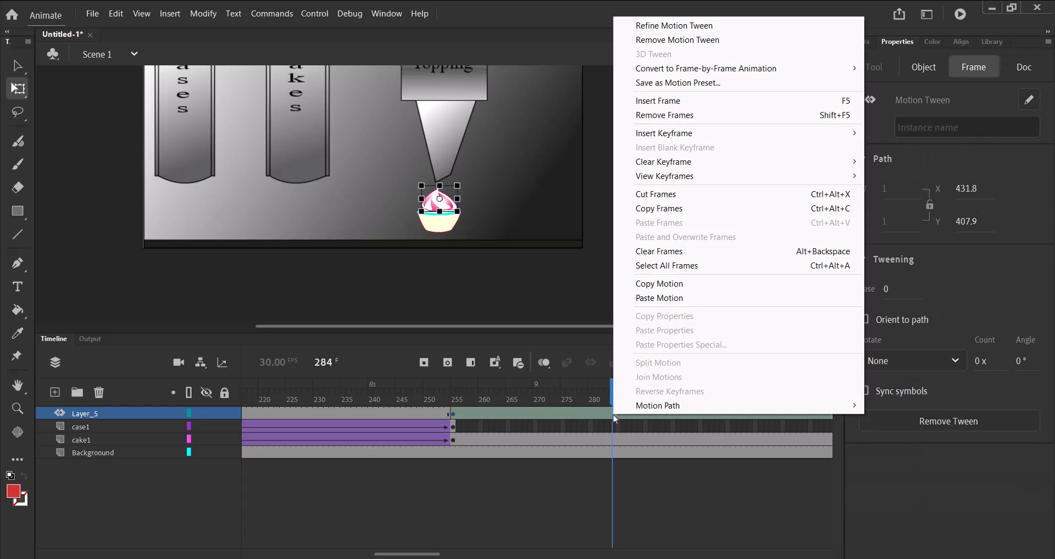
mouse_move(728, 135)
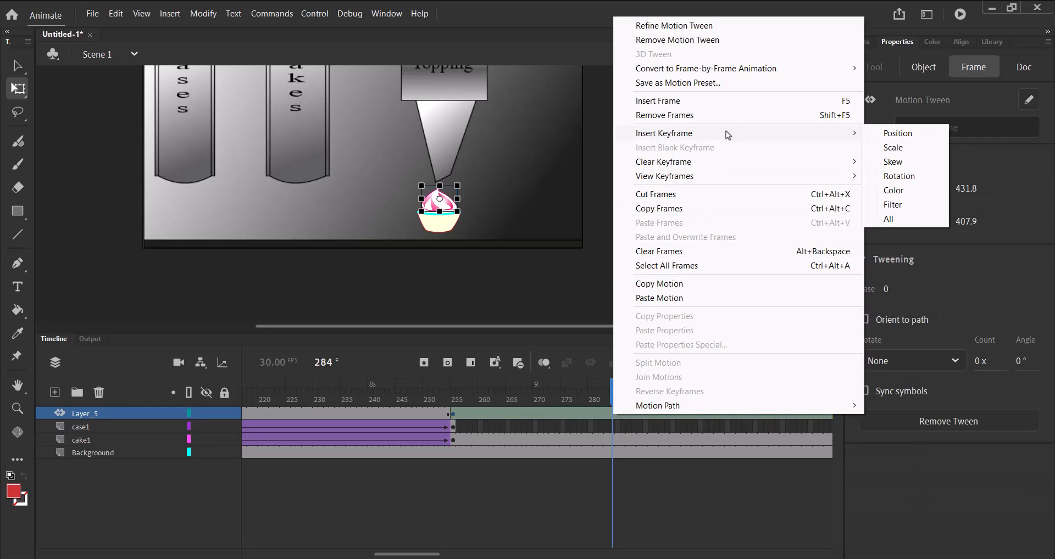
left_click(893, 149)
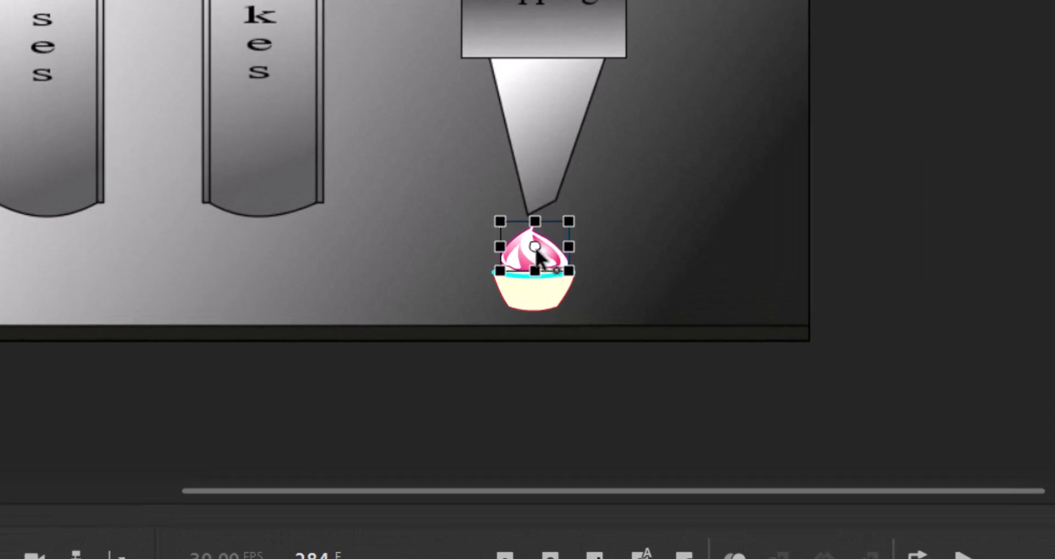
Move the topping's transformation point to its top centre, and at frame 255 shrink the topping to about 1.65 by 1.2 at the nozzle tip.
left_click_drag(536, 249, 534, 227)
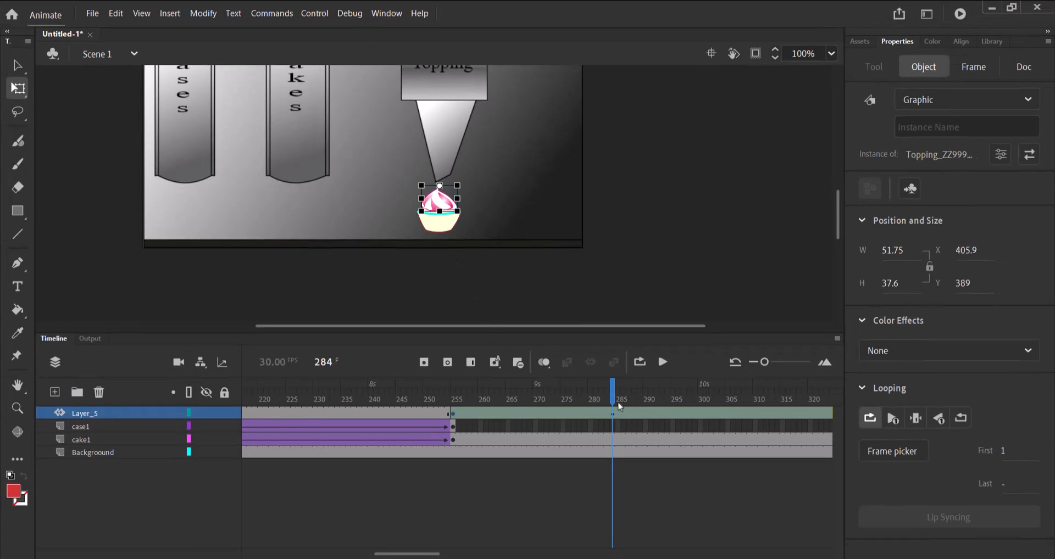
left_click_drag(614, 399, 454, 400)
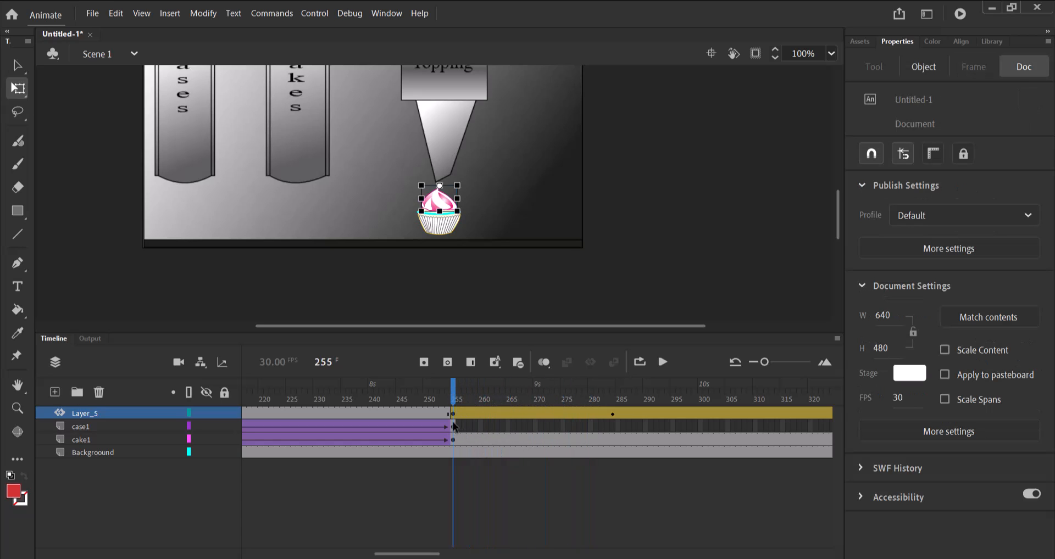
left_click(467, 416)
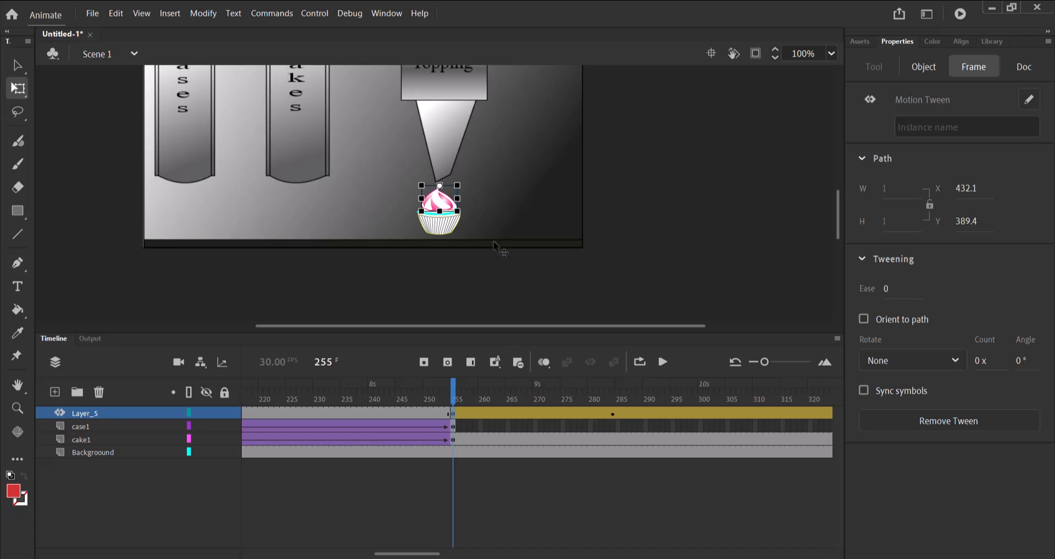
left_click(459, 212)
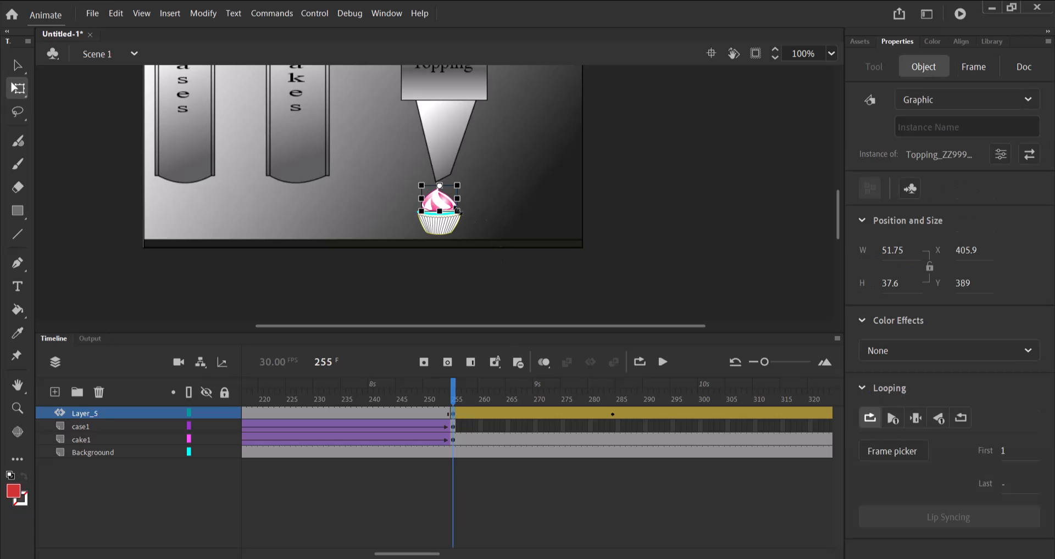
left_click_drag(459, 212, 439, 186)
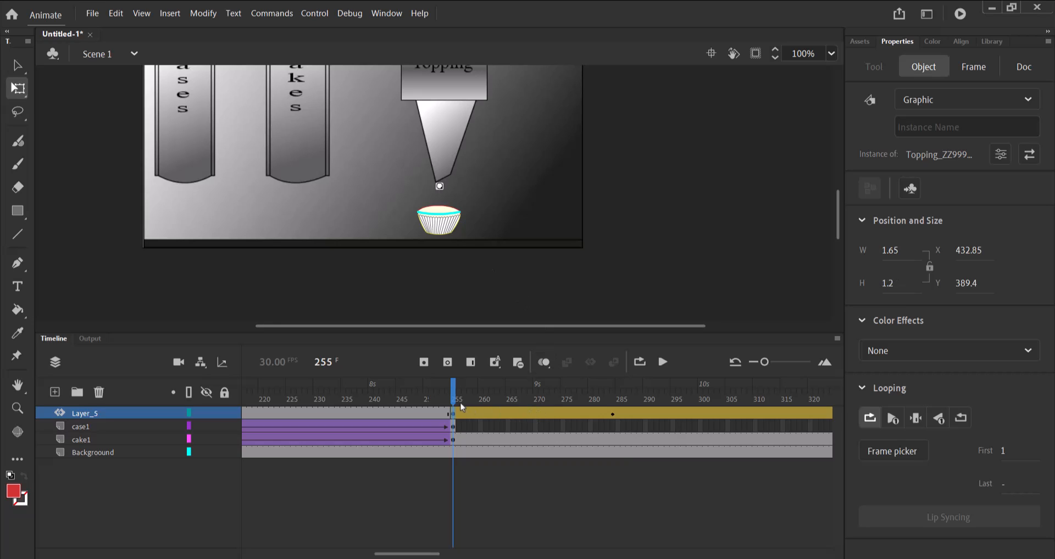
left_click_drag(431, 399, 617, 414)
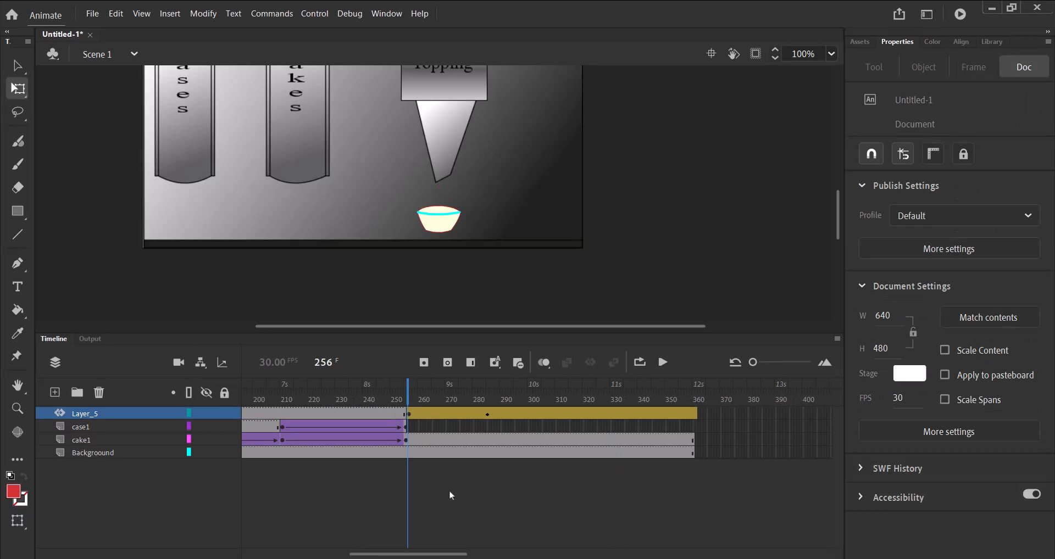
Clear the frames of the topping's layer that come before the frame 255 keyframe.
left_click_drag(407, 401, 372, 455)
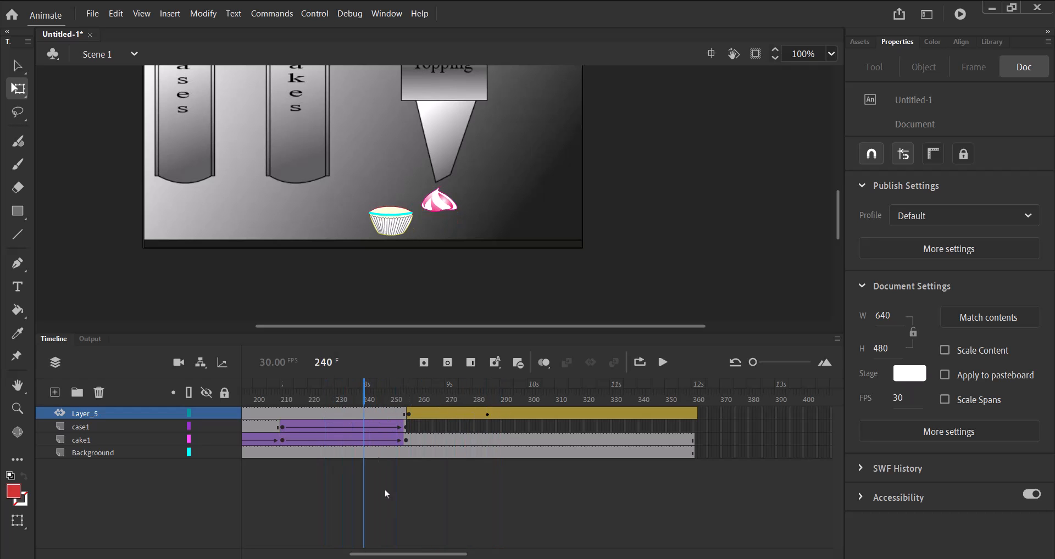
left_click_drag(419, 554, 377, 554)
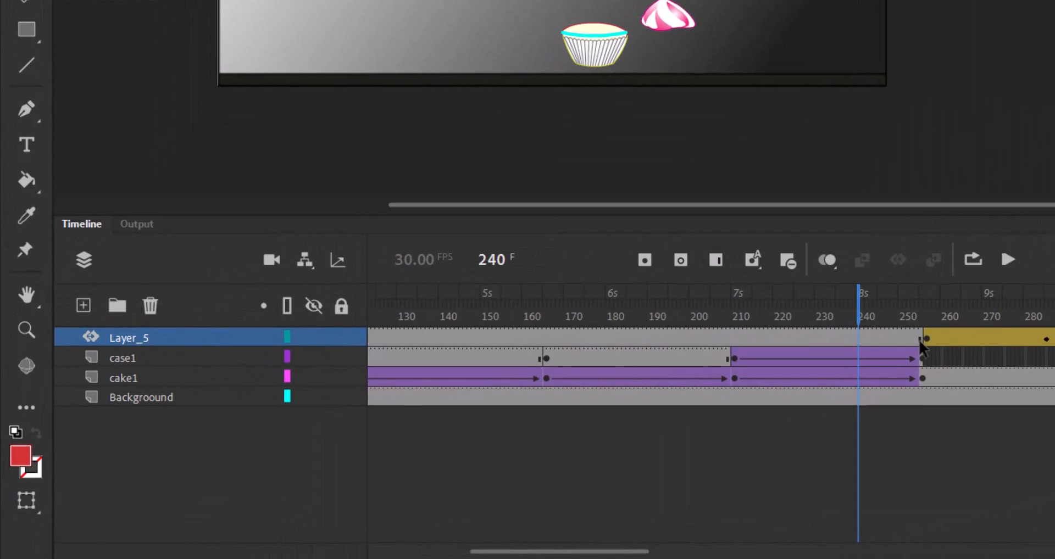
left_click_drag(606, 414, 592, 415)
left_click_drag(899, 338, 367, 335)
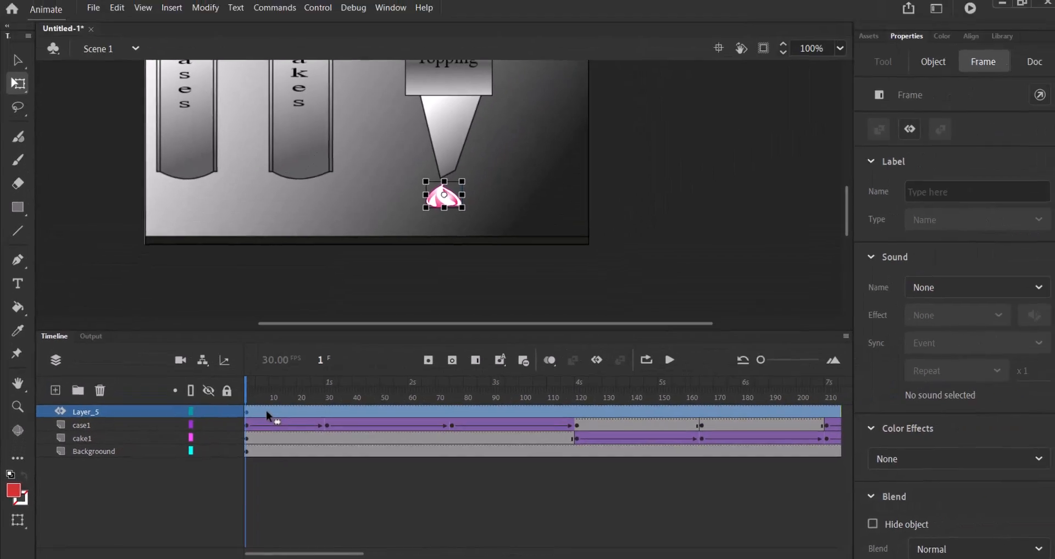
right_click(361, 367)
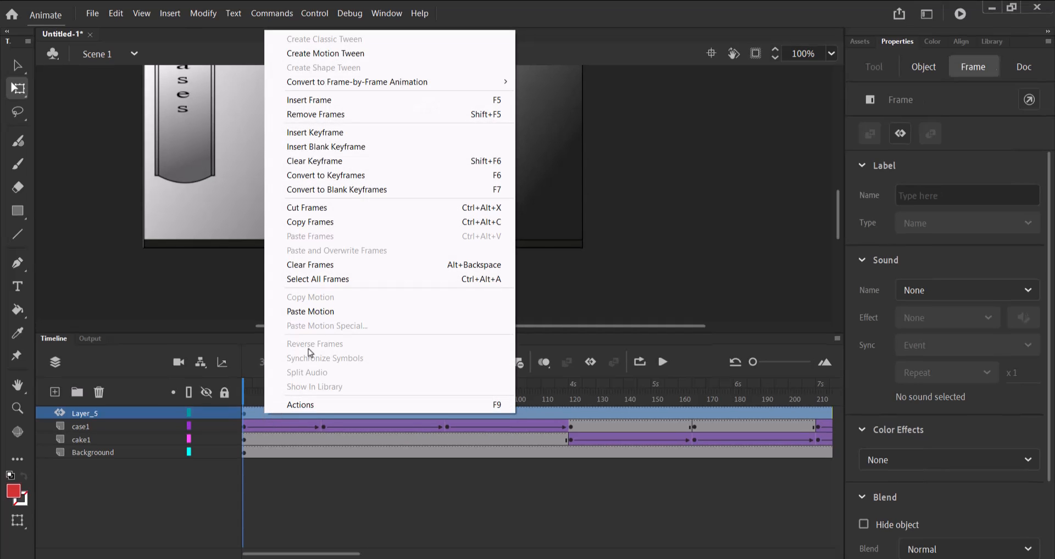
left_click(311, 269)
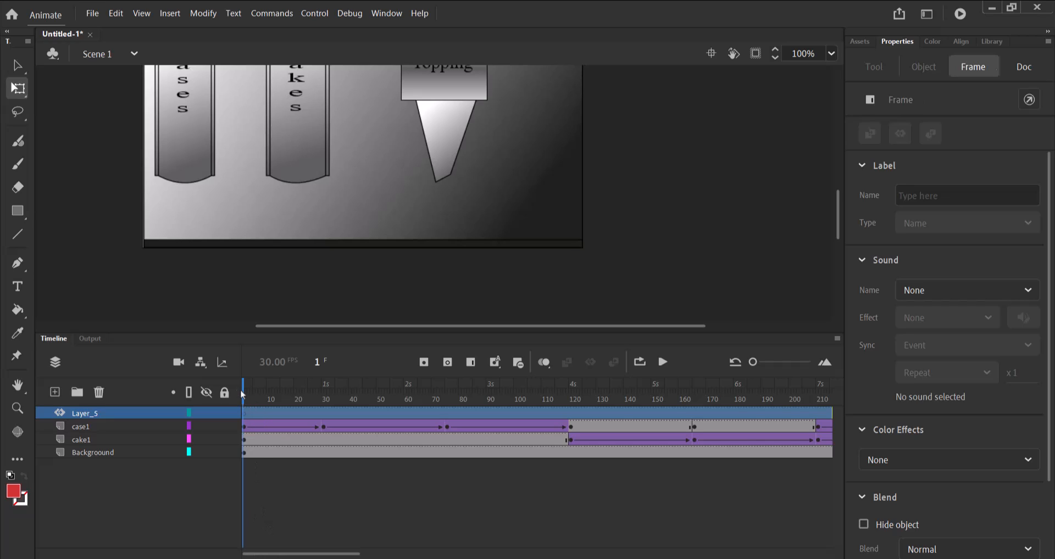
Insert keyframes at frame 285 of the cake1 and case1 layers.
left_click_drag(245, 394, 789, 423)
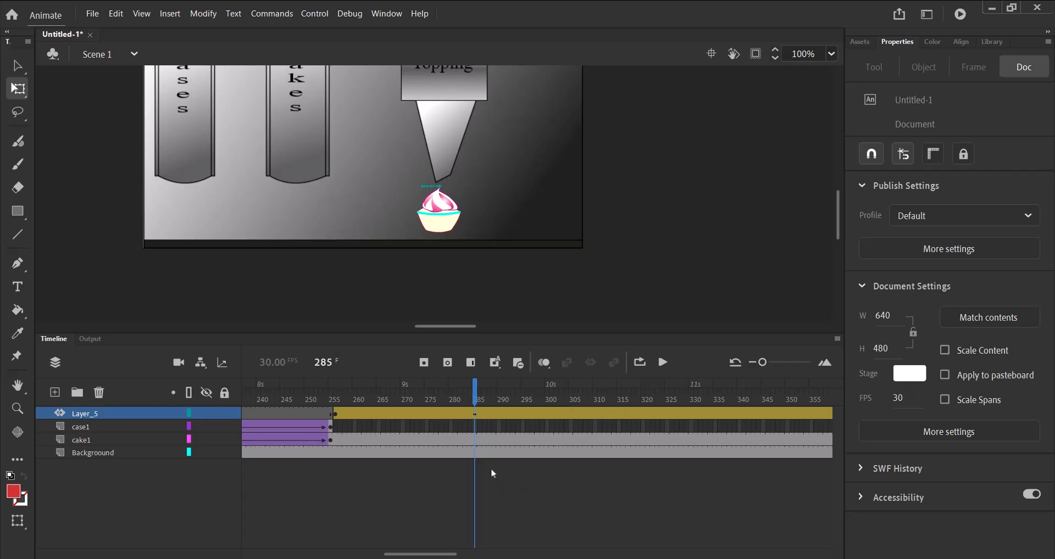
left_click(474, 443)
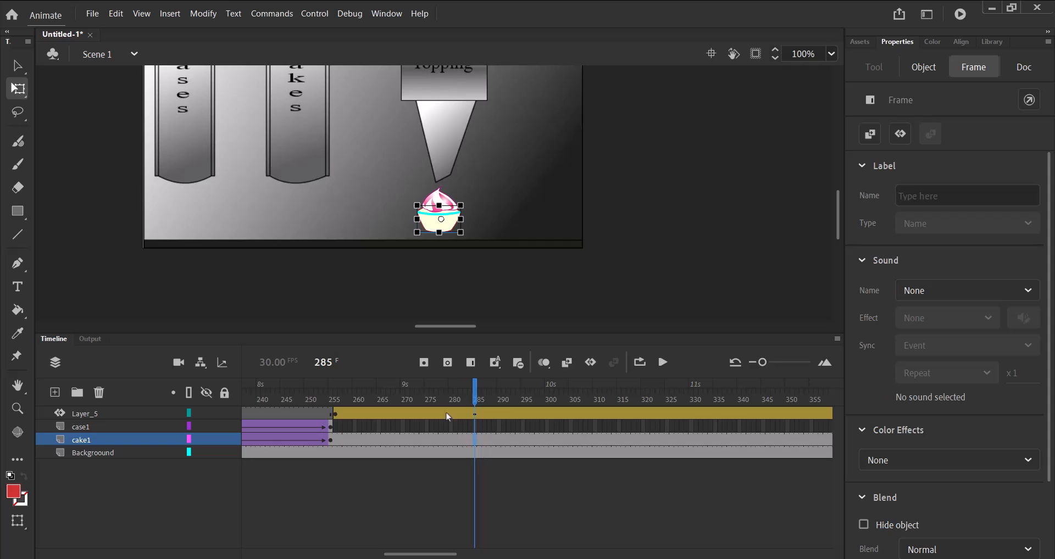
left_click(427, 365)
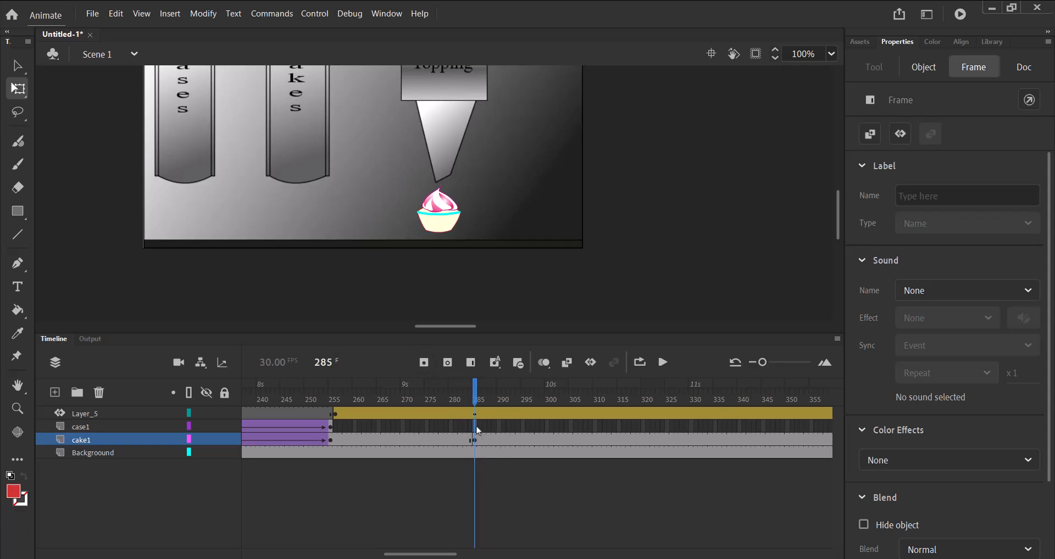
left_click(476, 427)
left_click(423, 363)
Insert a keyframe at frame 330 of the case1 layer and move the case off the stage's right edge, to about X 650, Y 427.
left_click_drag(438, 555, 455, 558)
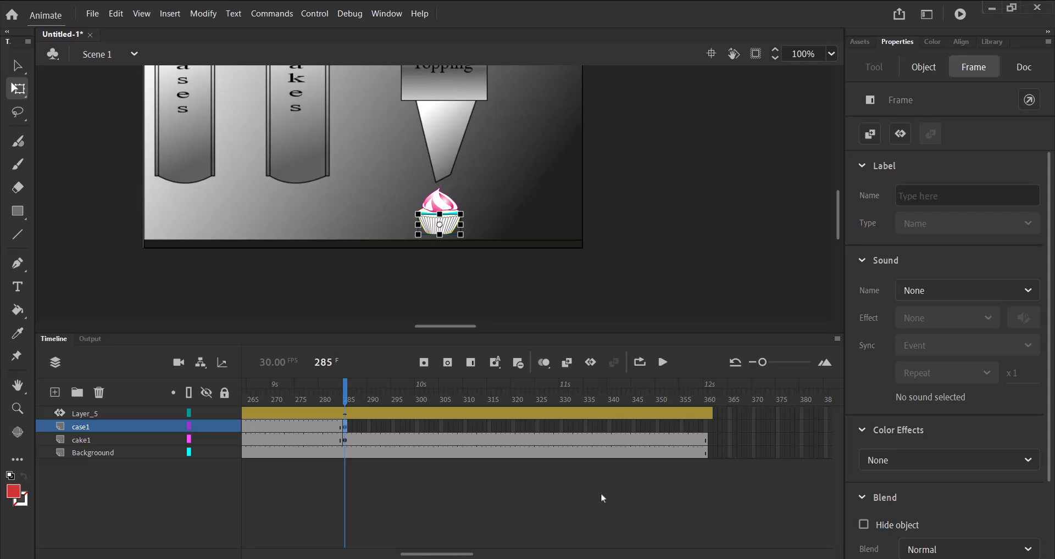
left_click(563, 429)
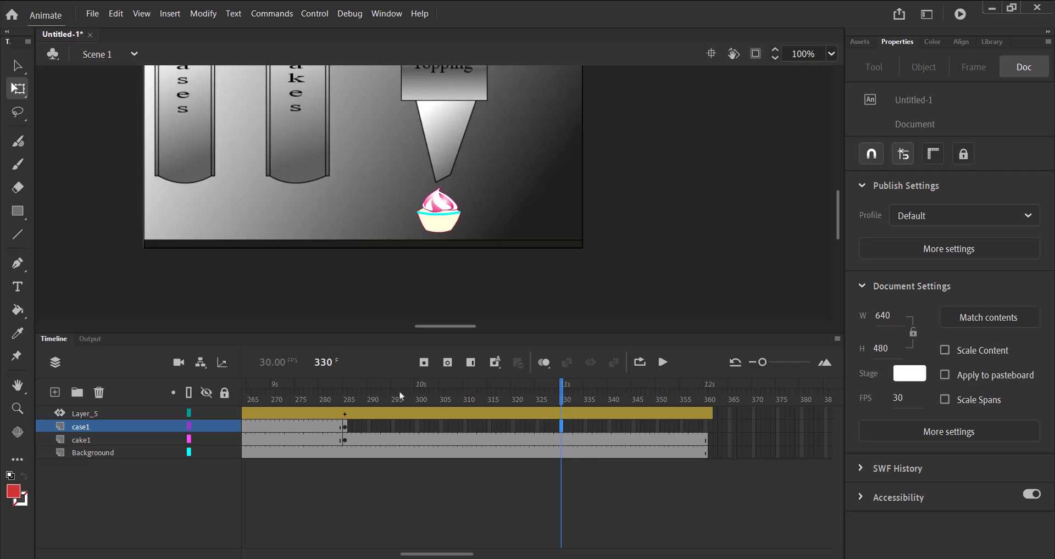
left_click(423, 362)
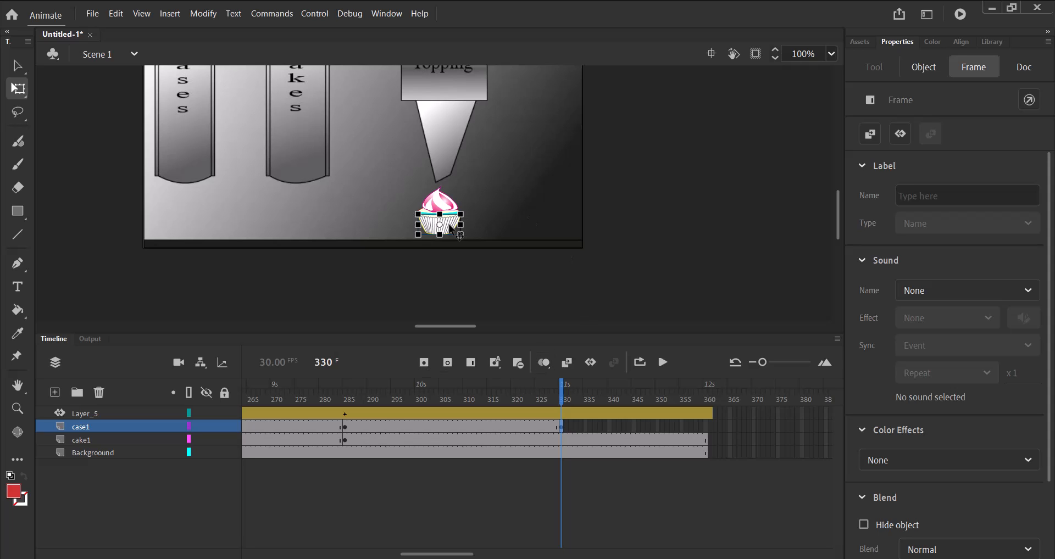
left_click_drag(451, 227, 621, 239)
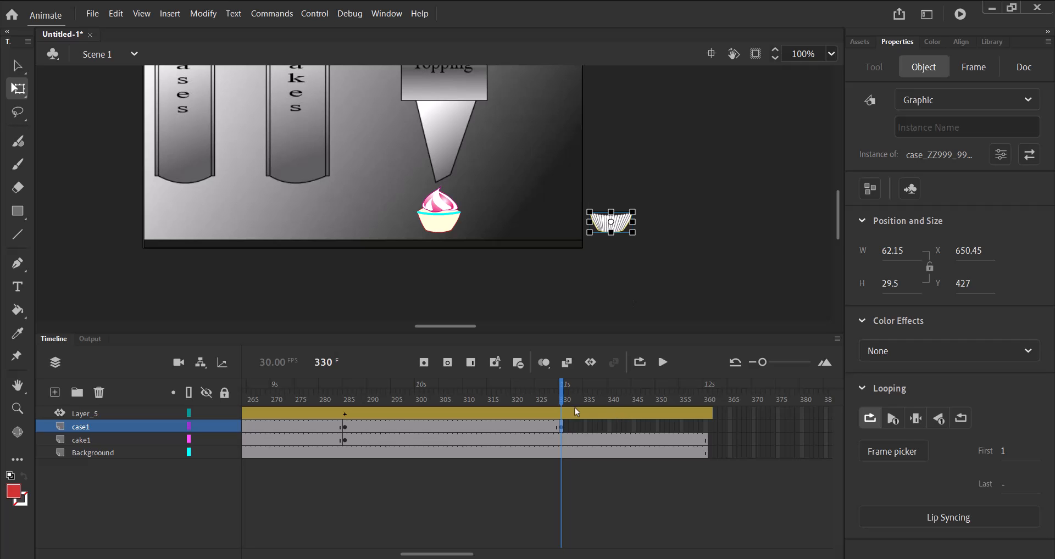
Create a classic tween between frames 285 and 330 of the case1 layer and preview the motion up to frame 330.
left_click(449, 428)
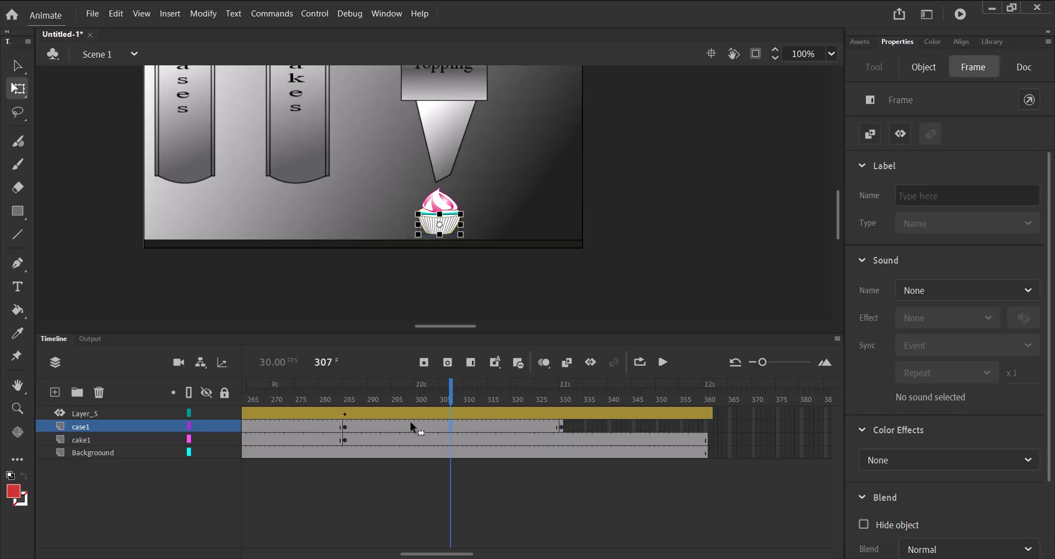
right_click(451, 426)
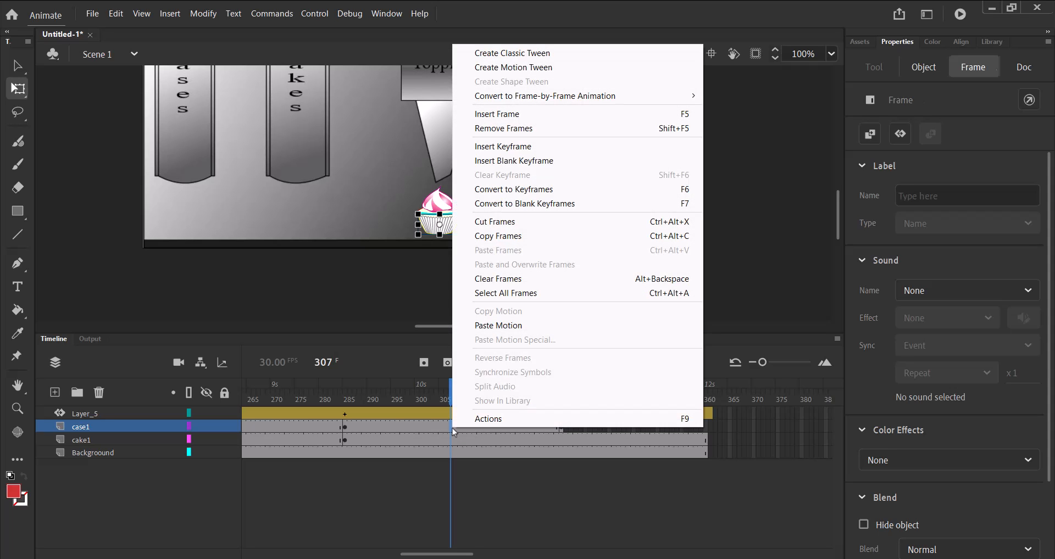
left_click(519, 53)
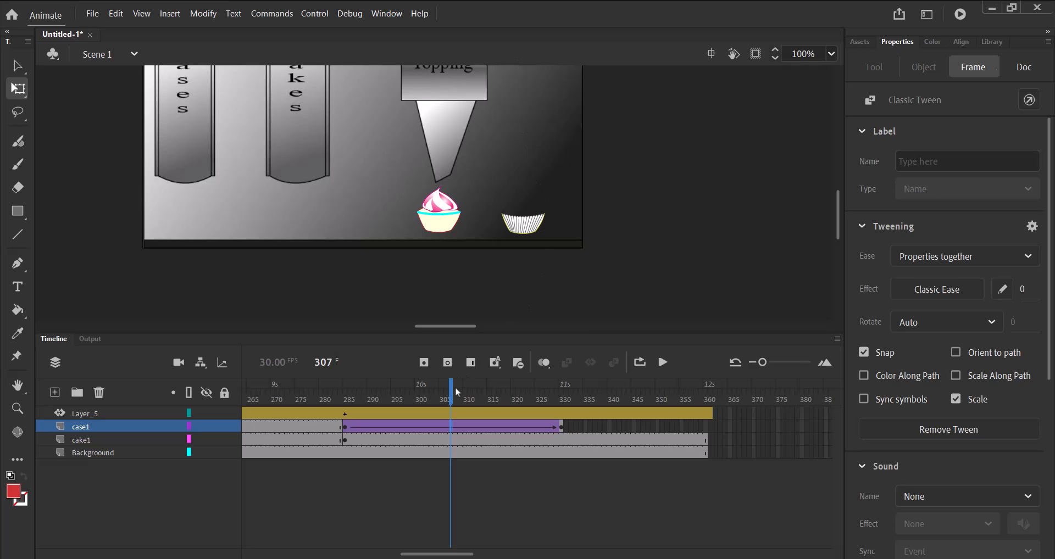
left_click_drag(453, 394, 564, 403)
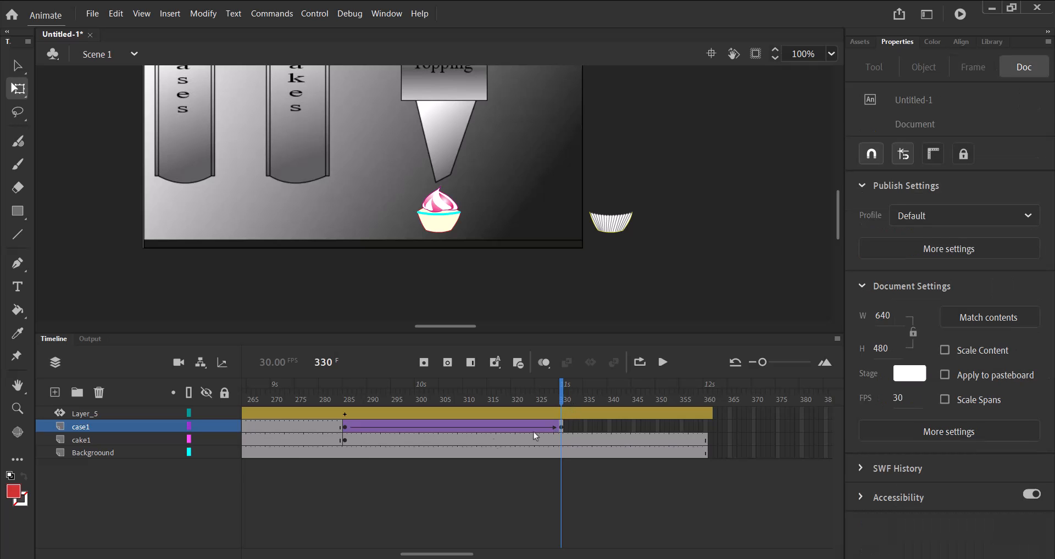
Insert a keyframe at frame 330 of the cake1 layer and create a classic tween between frames 285 and 330.
left_click(117, 448)
left_click(118, 442)
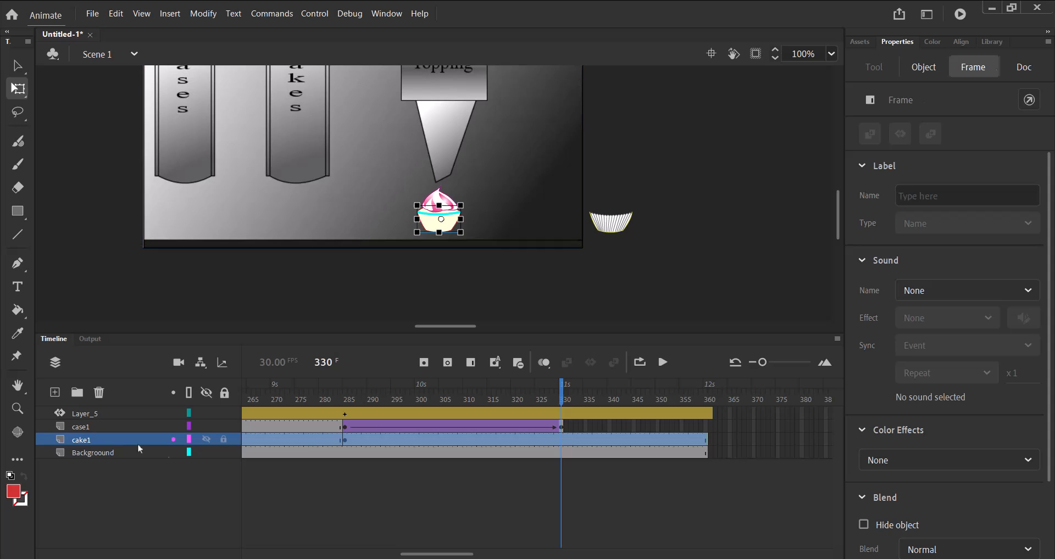
left_click(559, 438)
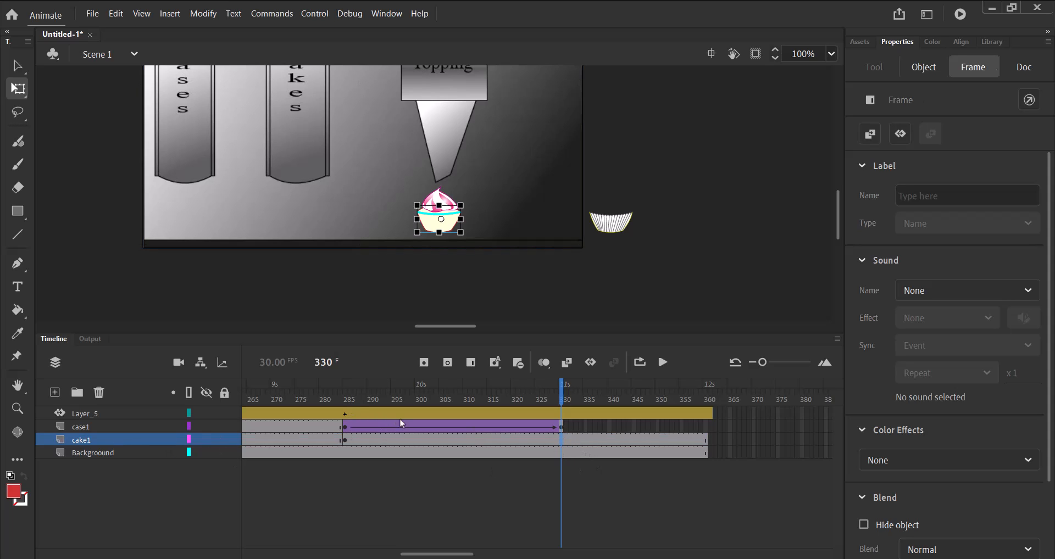
left_click(424, 364)
left_click(450, 444)
right_click(449, 444)
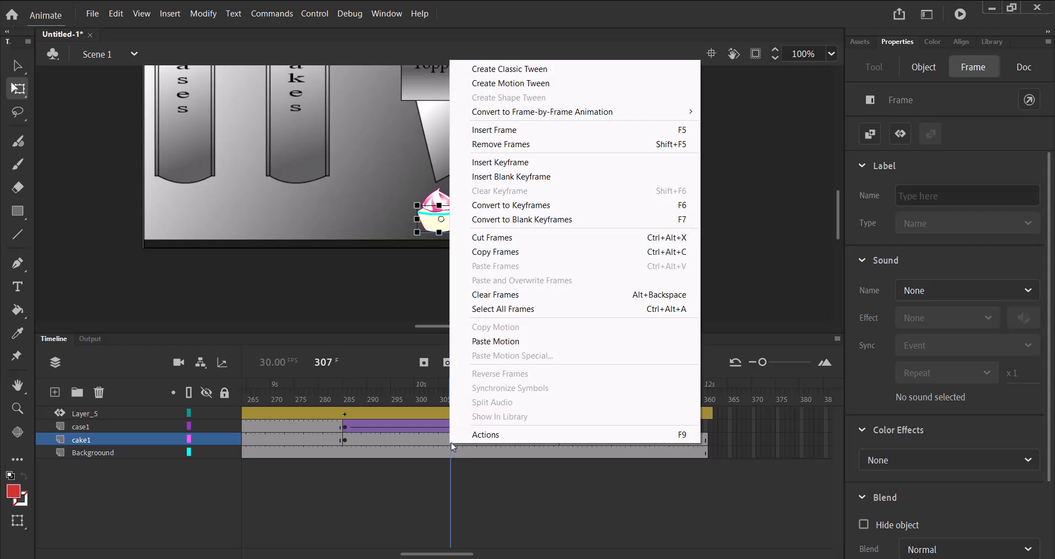
left_click(541, 69)
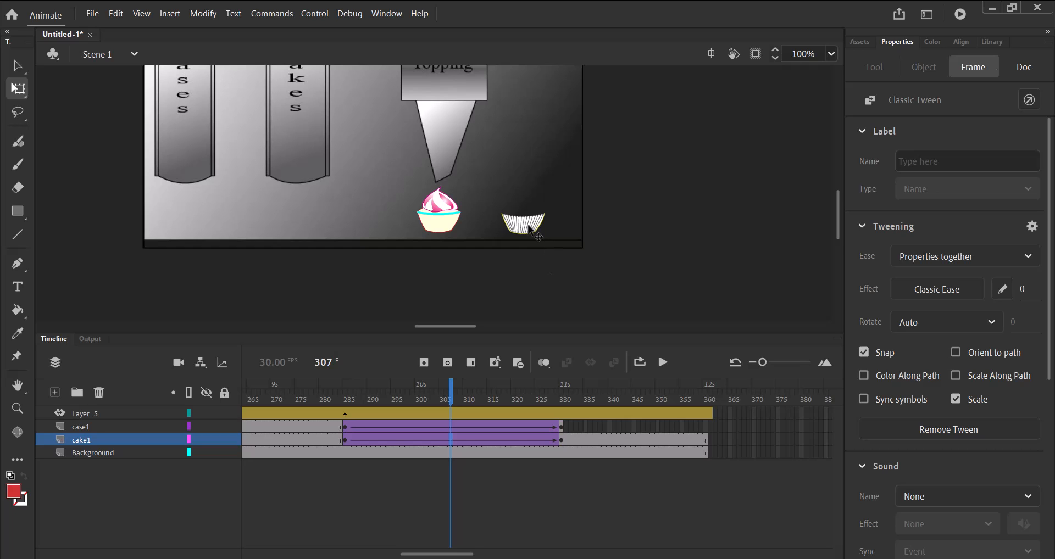
At frame 330 of the cake1 layer, move the cake off the stage's right edge to about X 649 and nudge it up into the case.
left_click(529, 269)
left_click_drag(458, 390, 564, 438)
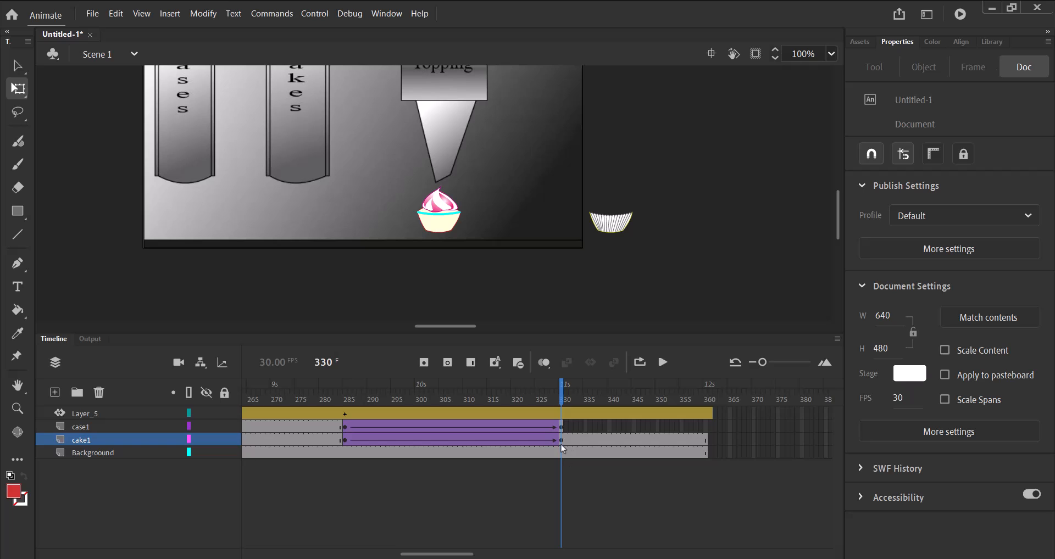
left_click(561, 441)
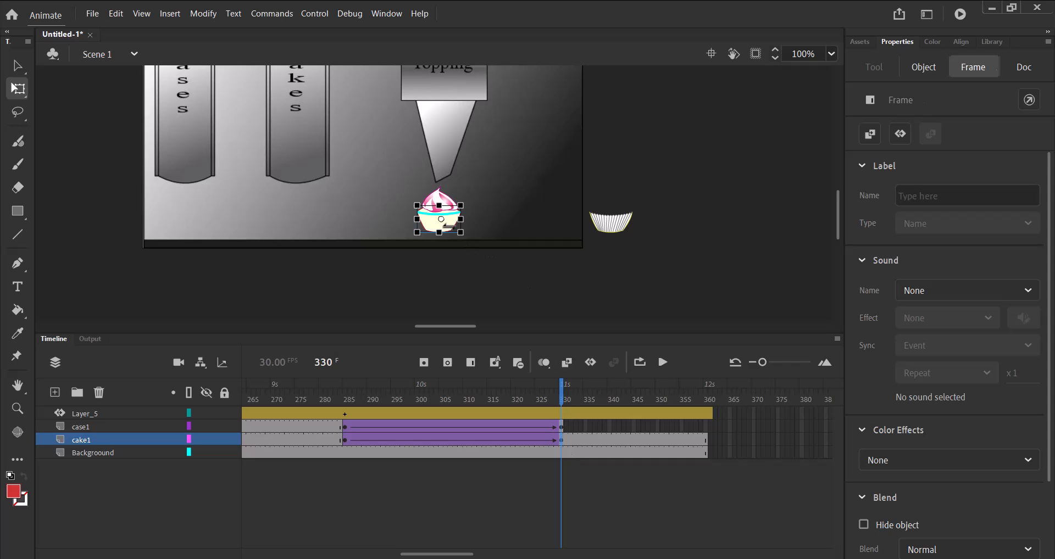
left_click_drag(455, 231, 622, 233)
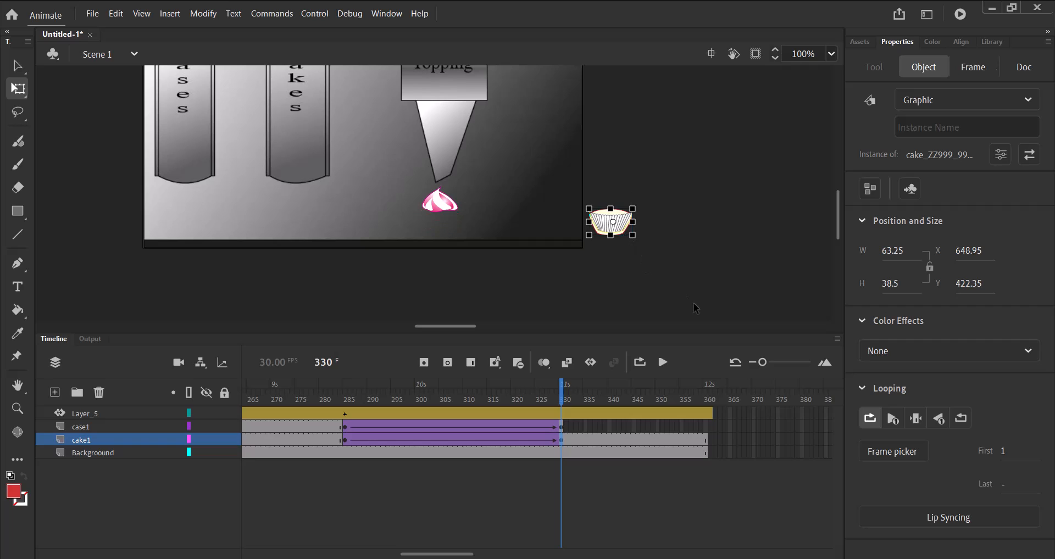
key("Up")
key("Up")
key("Up")
key("Up")
key("Up")
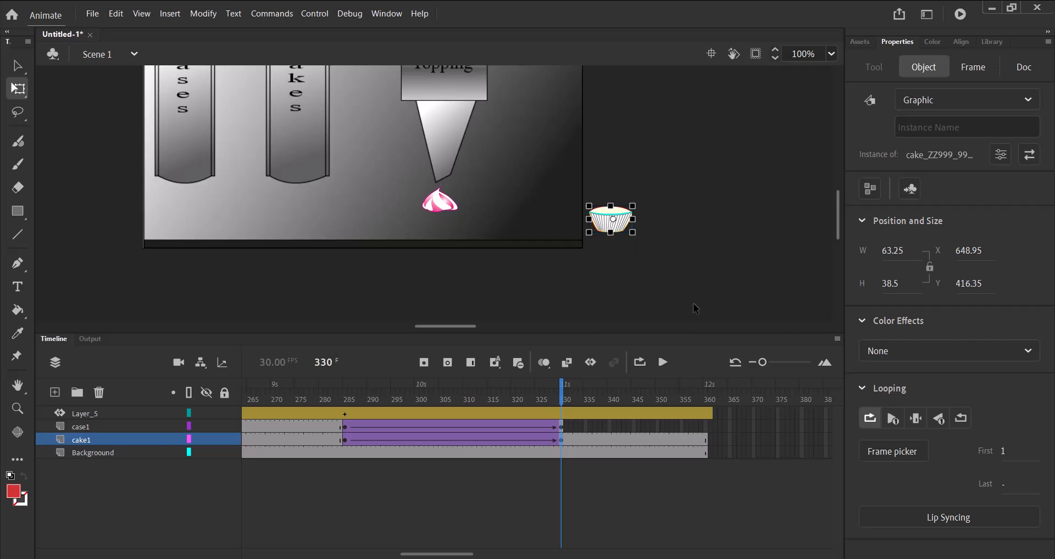
key("Up")
Insert a Position keyframe at frame 330 of Layer_5 and move the topping onto the off-stage cake, to about X 656, Y 389.
mouse_move(565, 392)
left_mouse_down()
mouse_move(314, 396)
mouse_move(561, 397)
left_mouse_up()
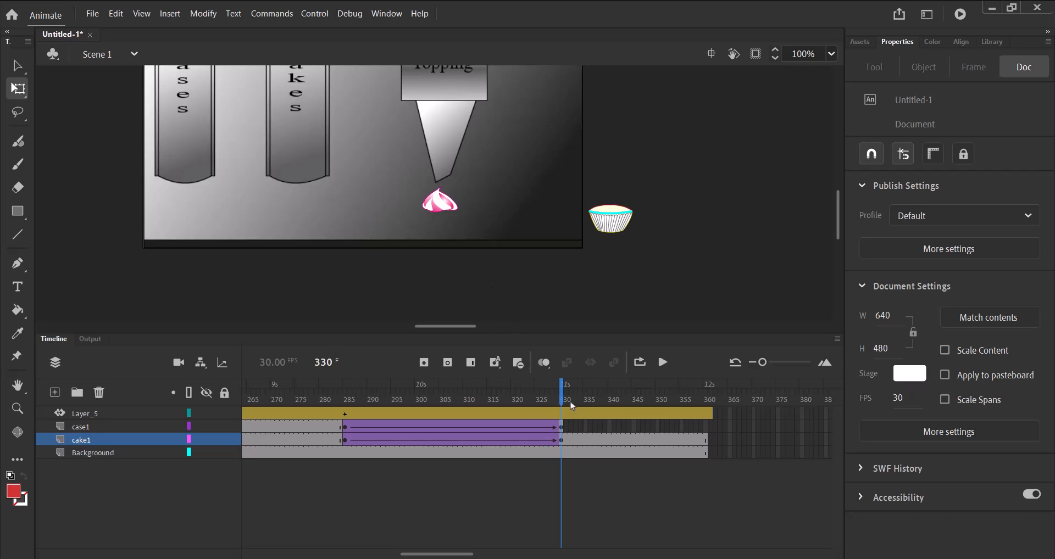
right_click(563, 415)
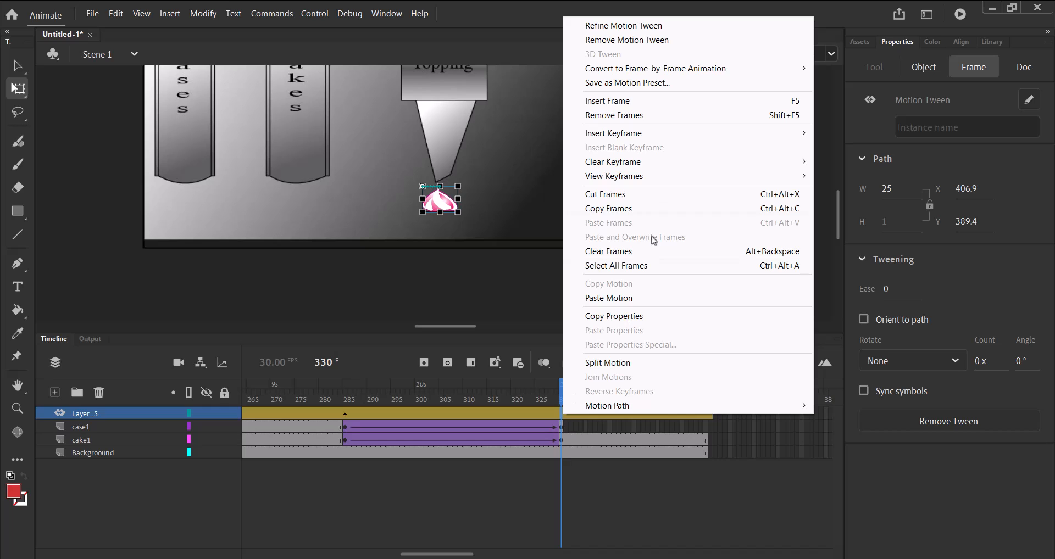
mouse_move(621, 136)
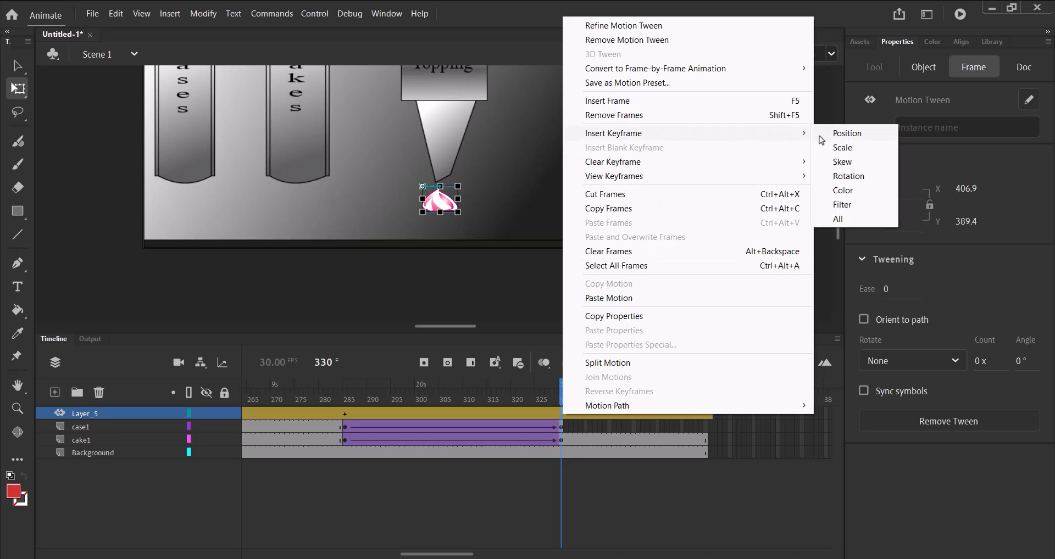
left_click(839, 135)
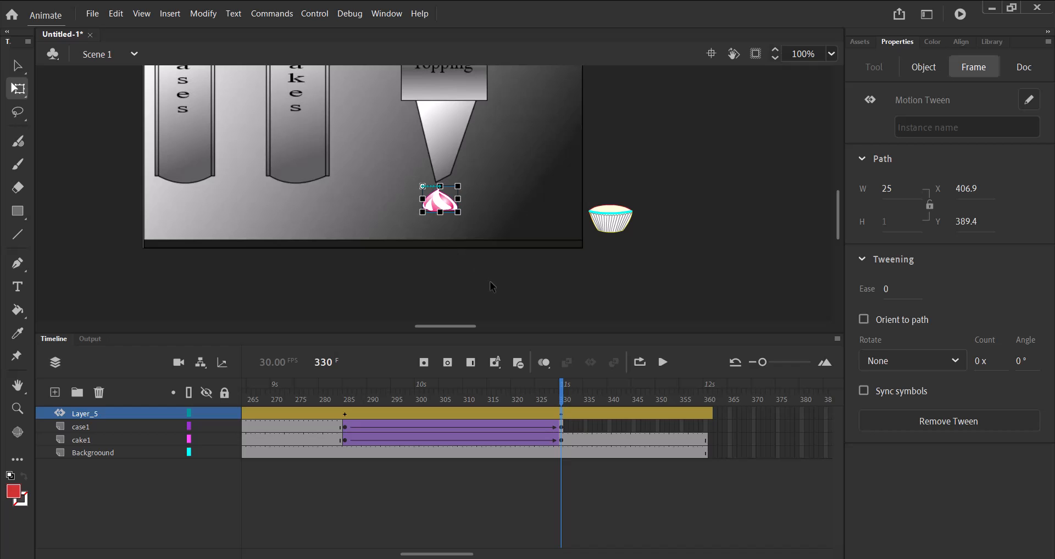
left_click(450, 208)
left_click_drag(451, 208, 615, 212)
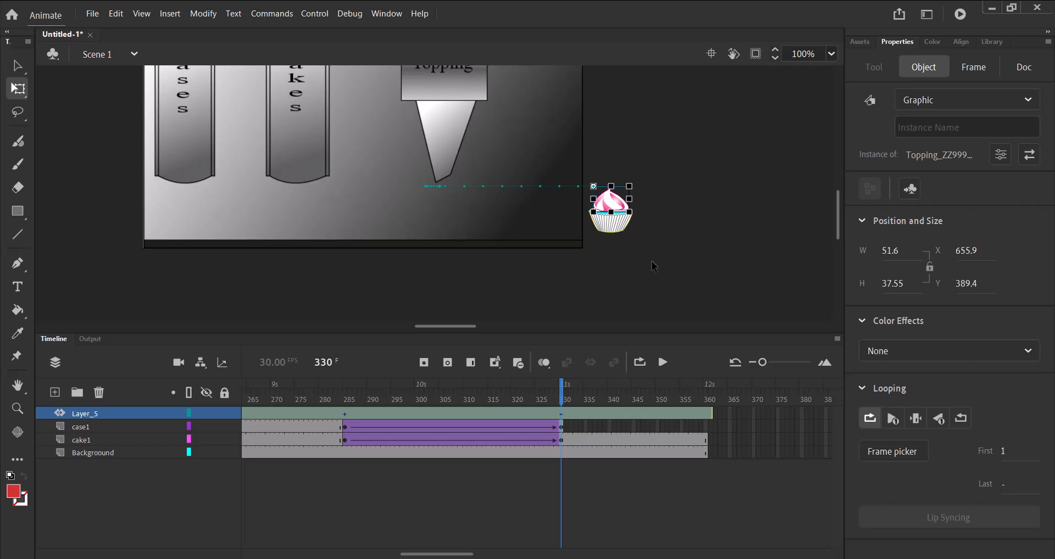
Extend the case1 layer's frames to frame 360 so the case lasts as long as the other layers.
left_click_drag(468, 555, 452, 555)
left_click_drag(685, 399, 719, 397)
left_click(466, 528)
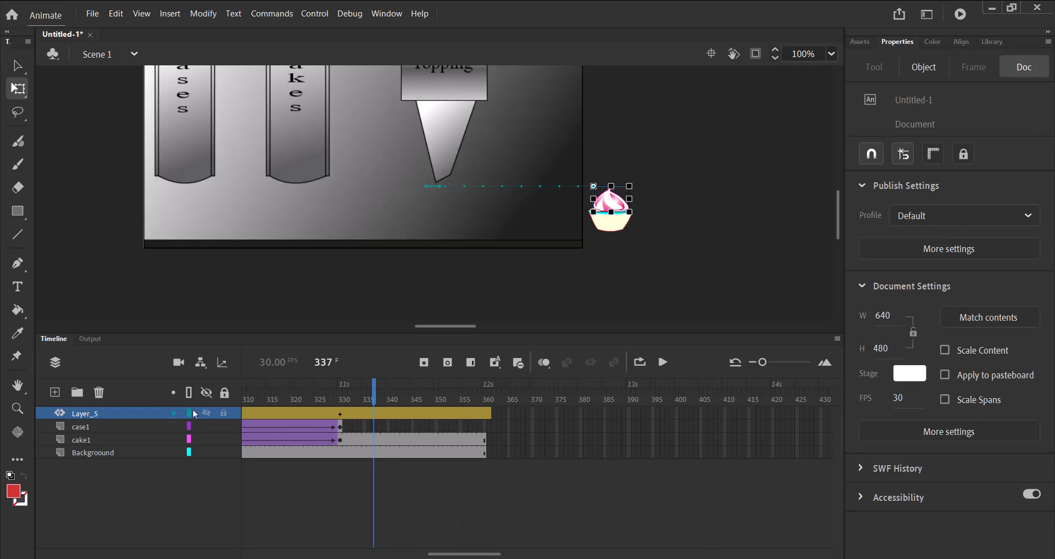
left_click(486, 430)
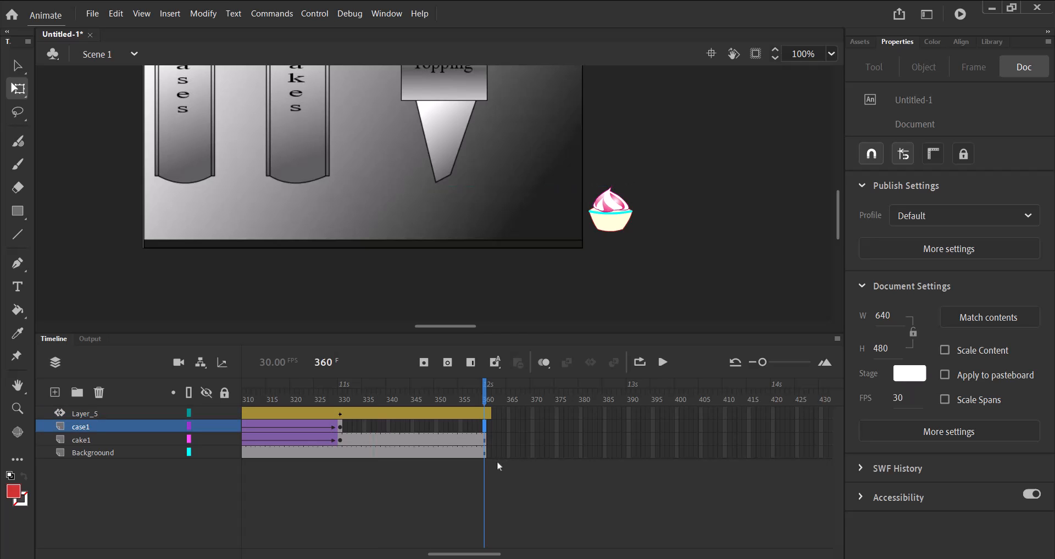
left_click(471, 364)
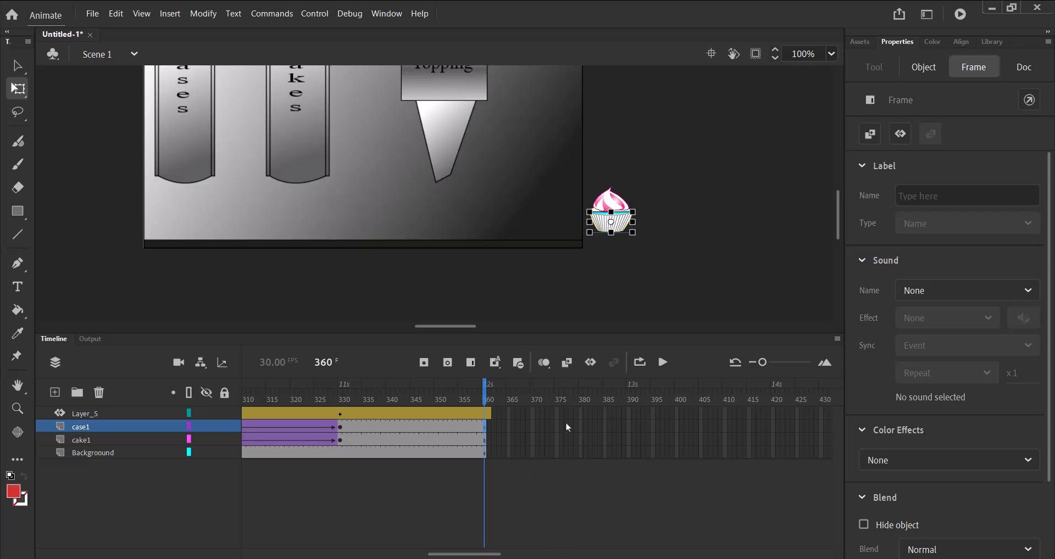
Test the movie to watch the whole bakery animation and close the preview window.
left_click(319, 14)
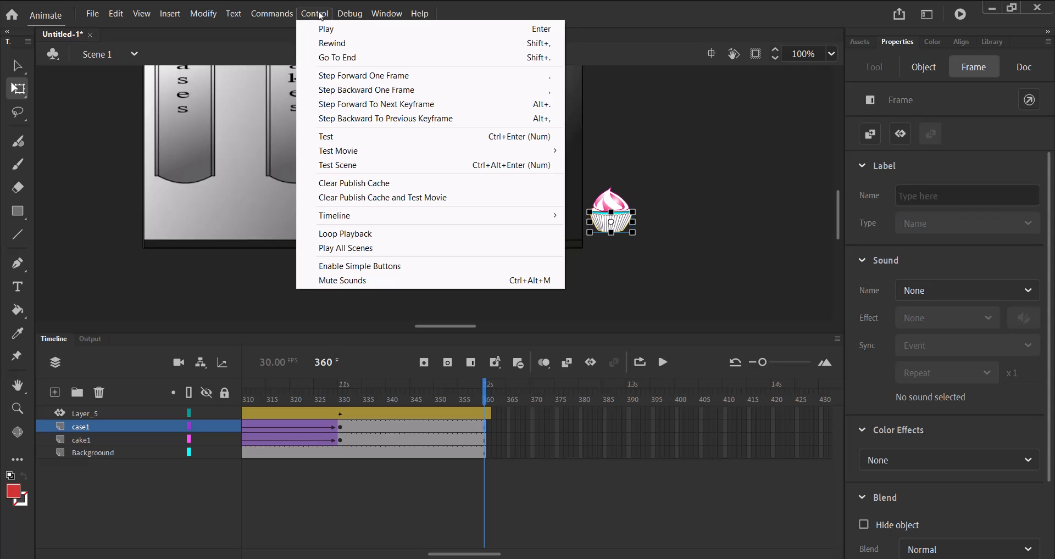
left_click(329, 139)
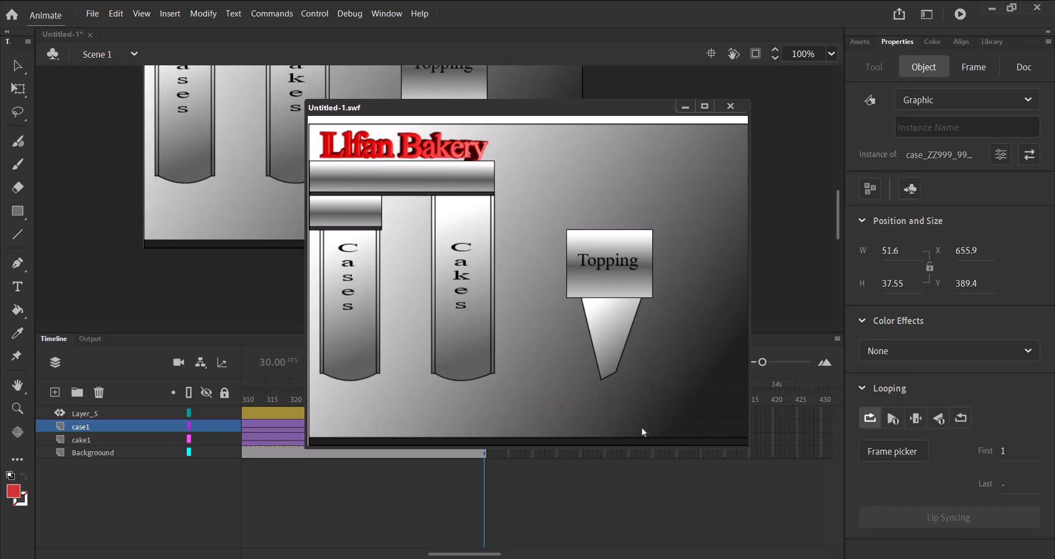
left_click(730, 106)
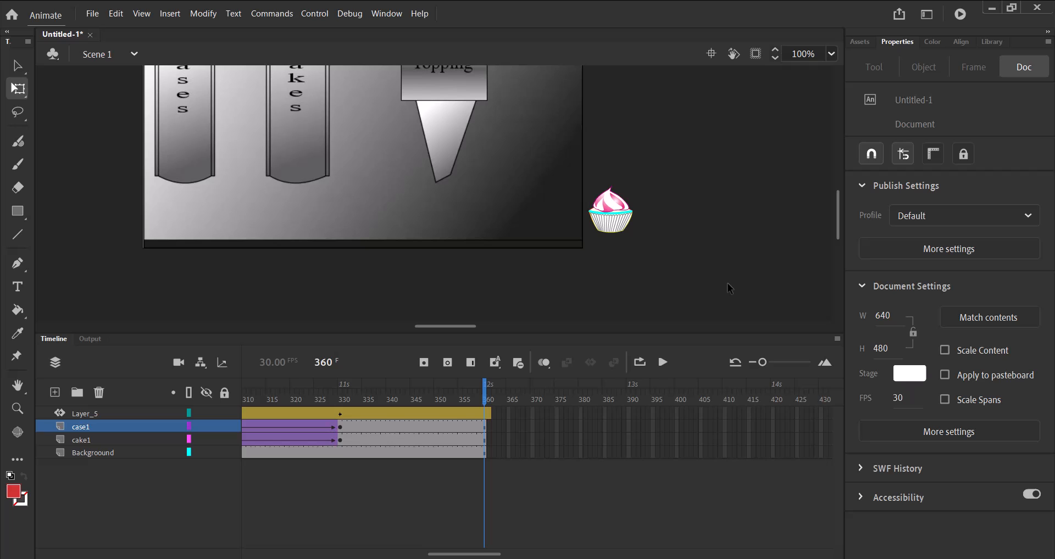
Fit the stage in view and export the animation as a 640 x 480 px animated GIF named Bakery_ZZ999_9999.
left_click(831, 54)
left_click(840, 74)
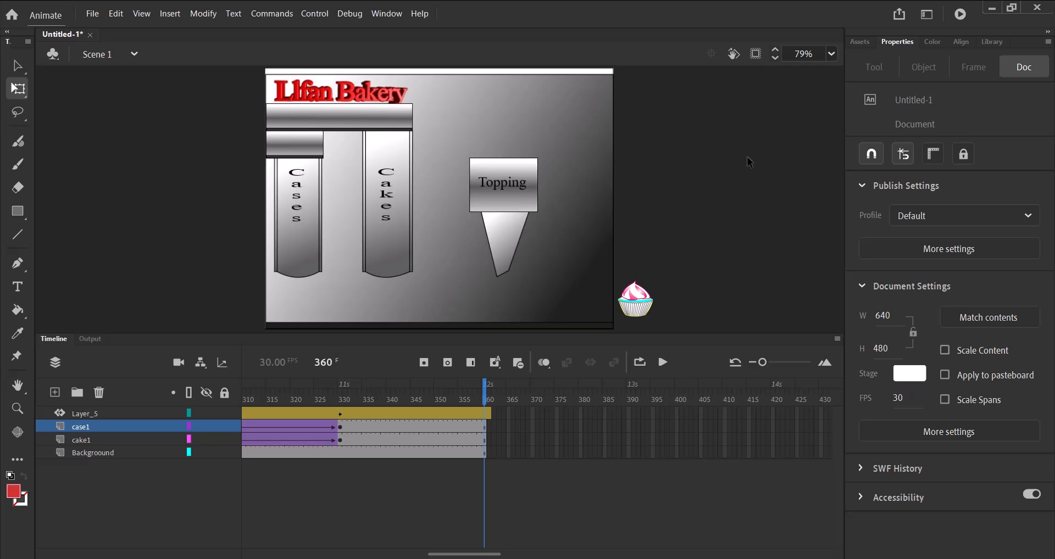
left_click(93, 15)
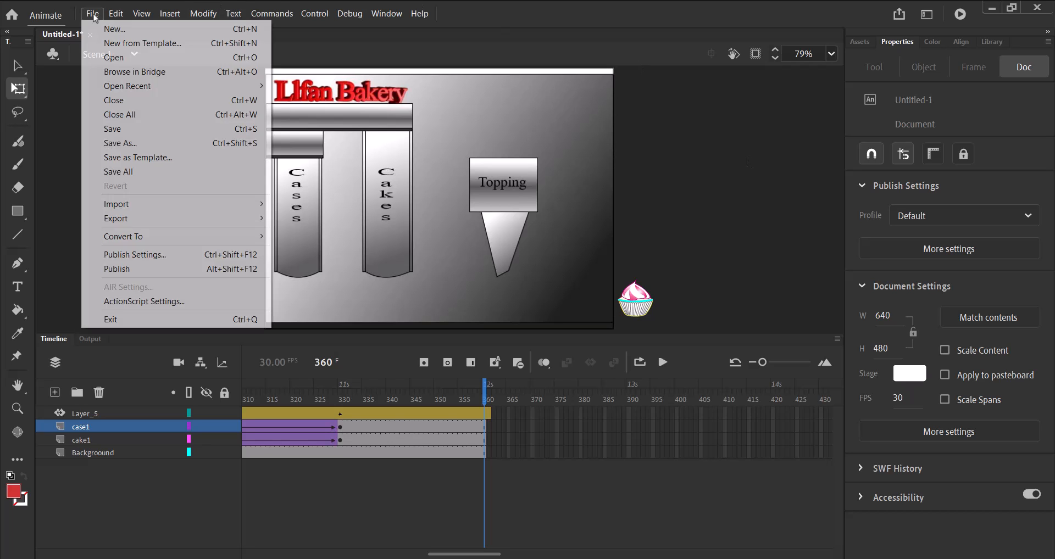
mouse_move(122, 222)
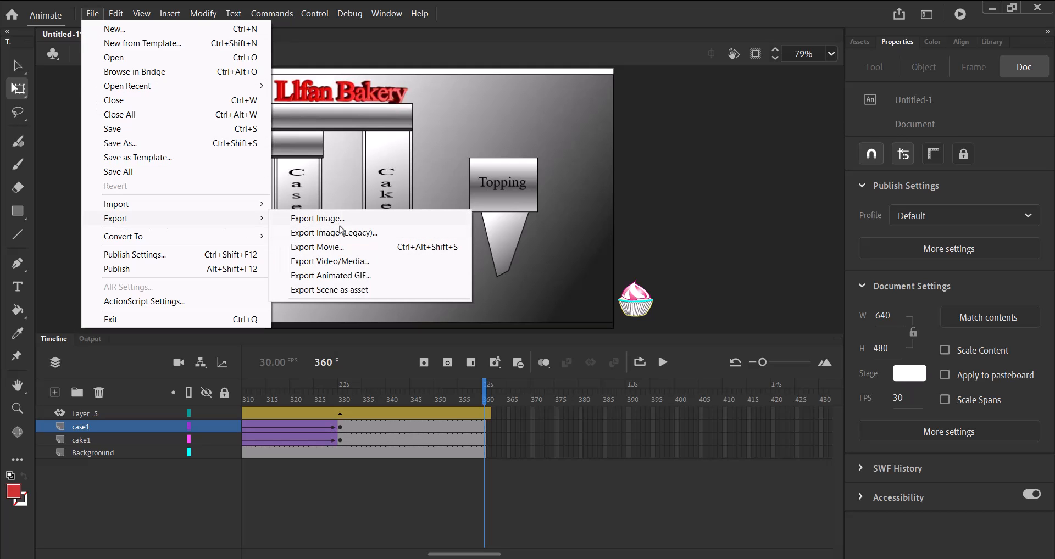
left_click(332, 278)
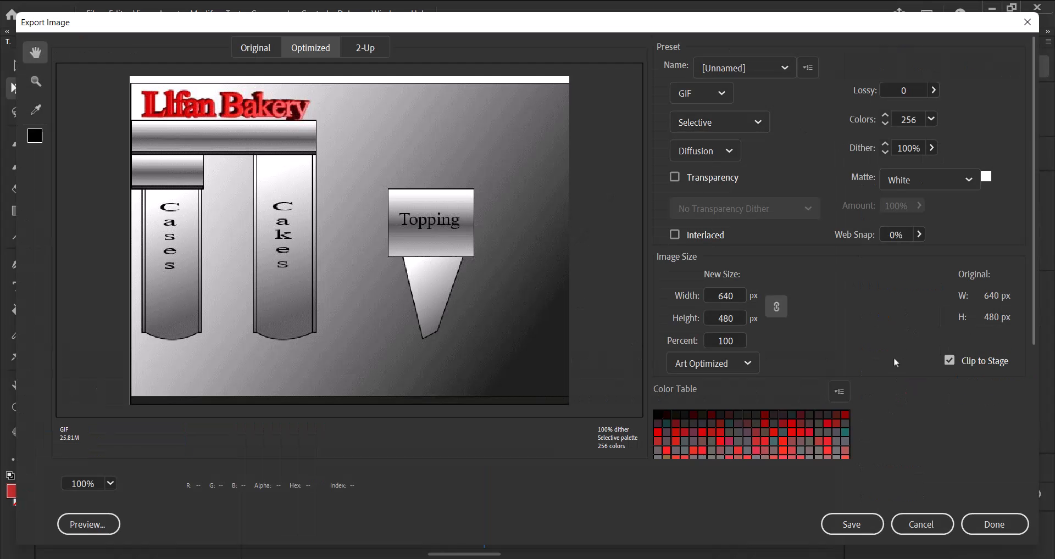
left_click(849, 525)
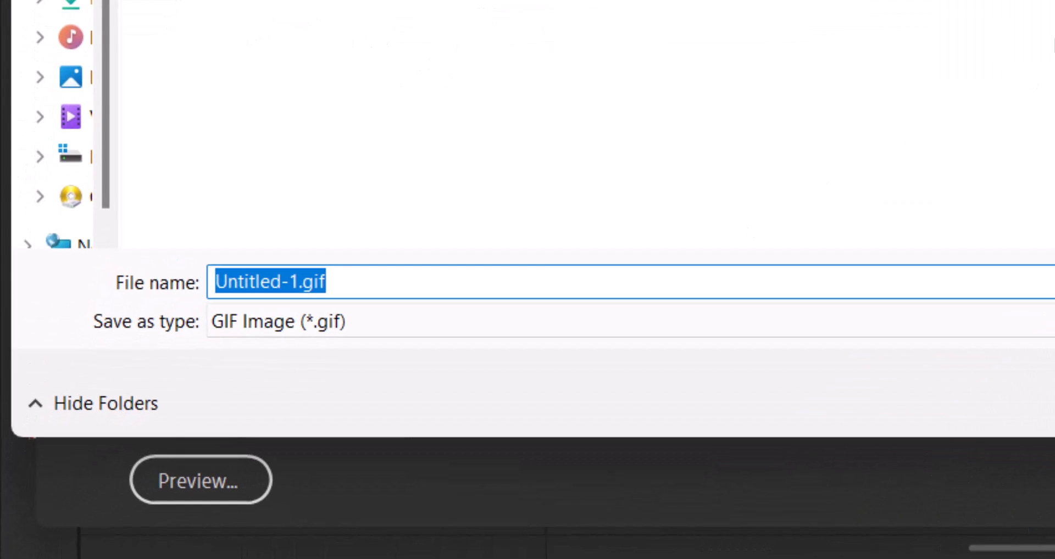
type("B")
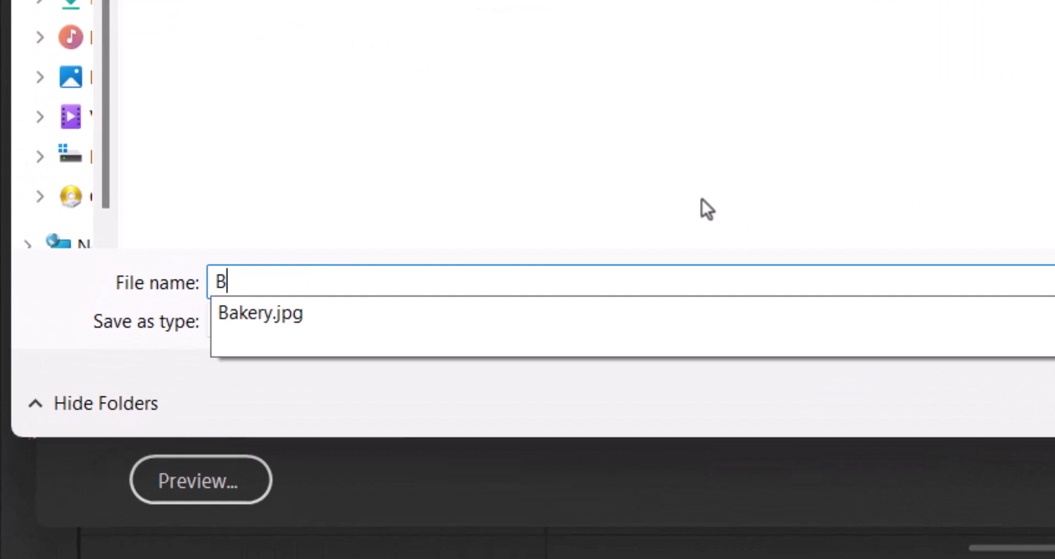
type("akery")
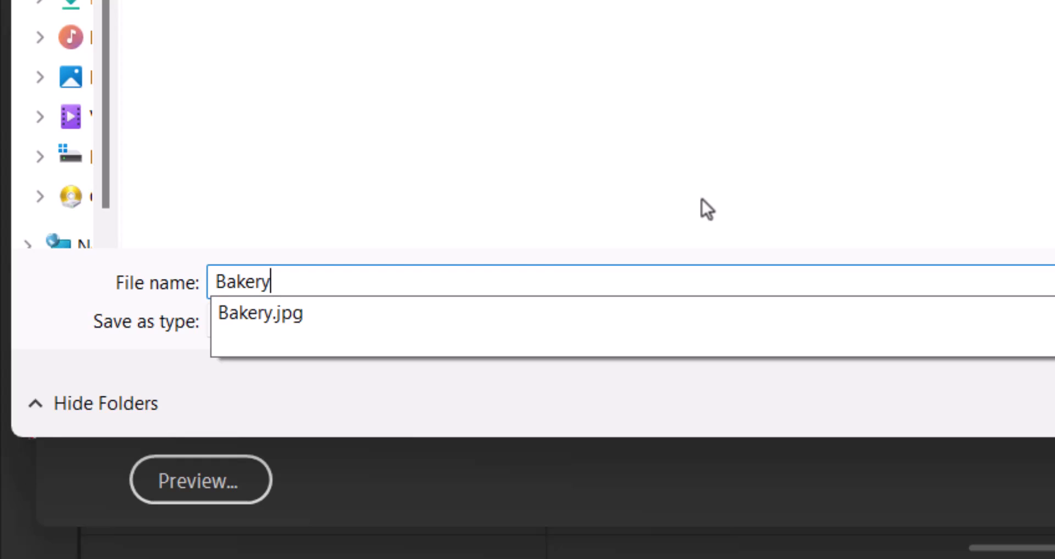
type("_ZZ999")
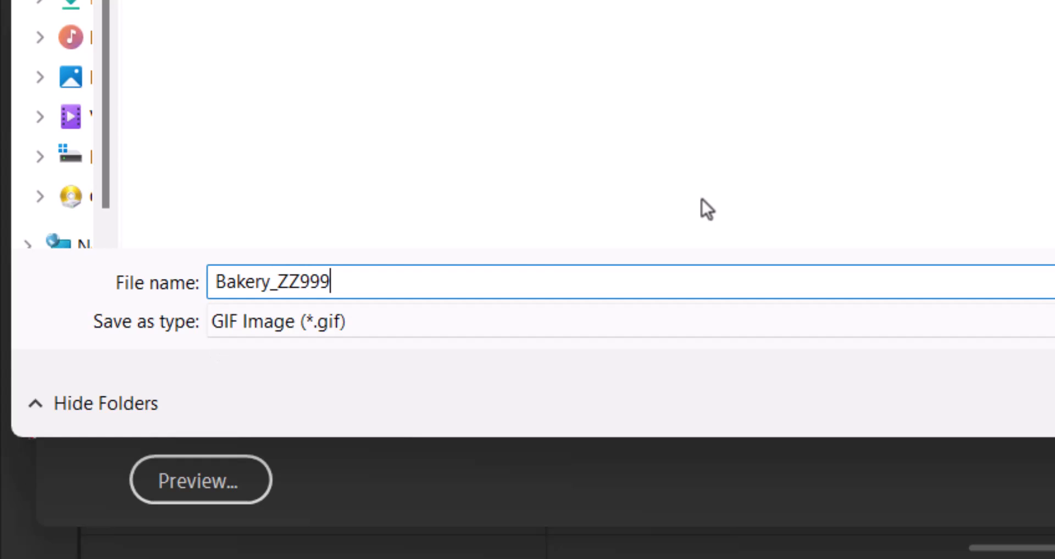
type("_9999")
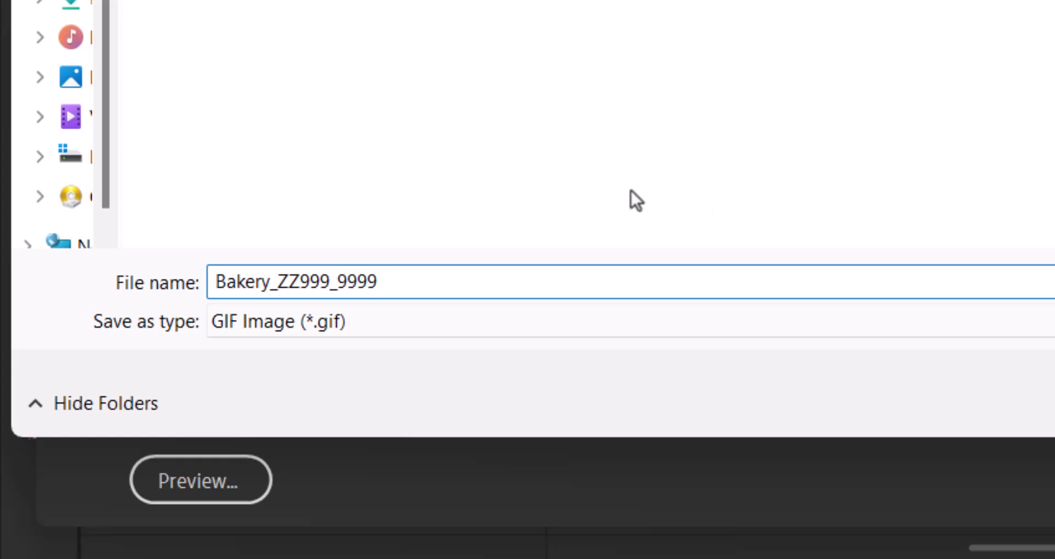
left_click(1054, 404)
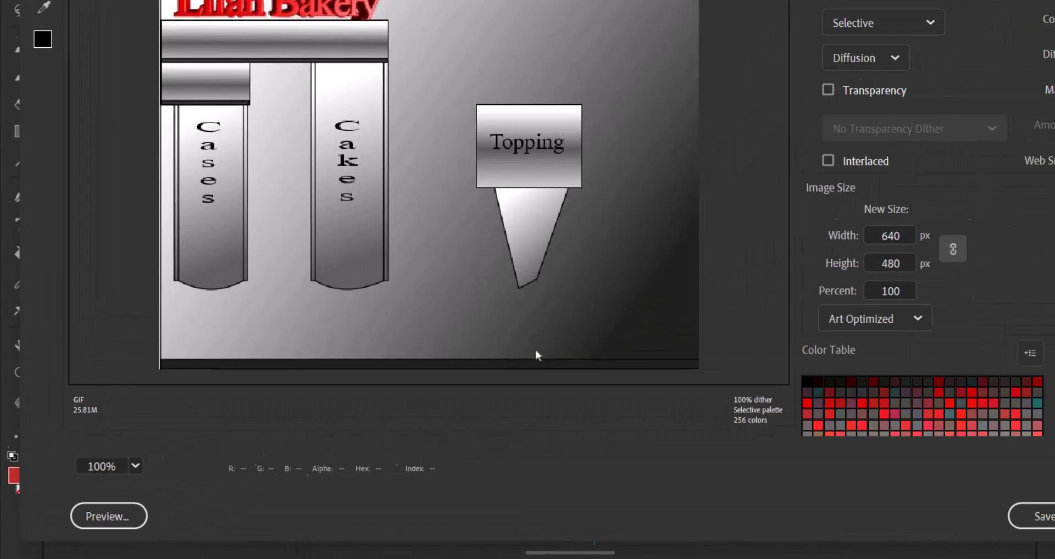